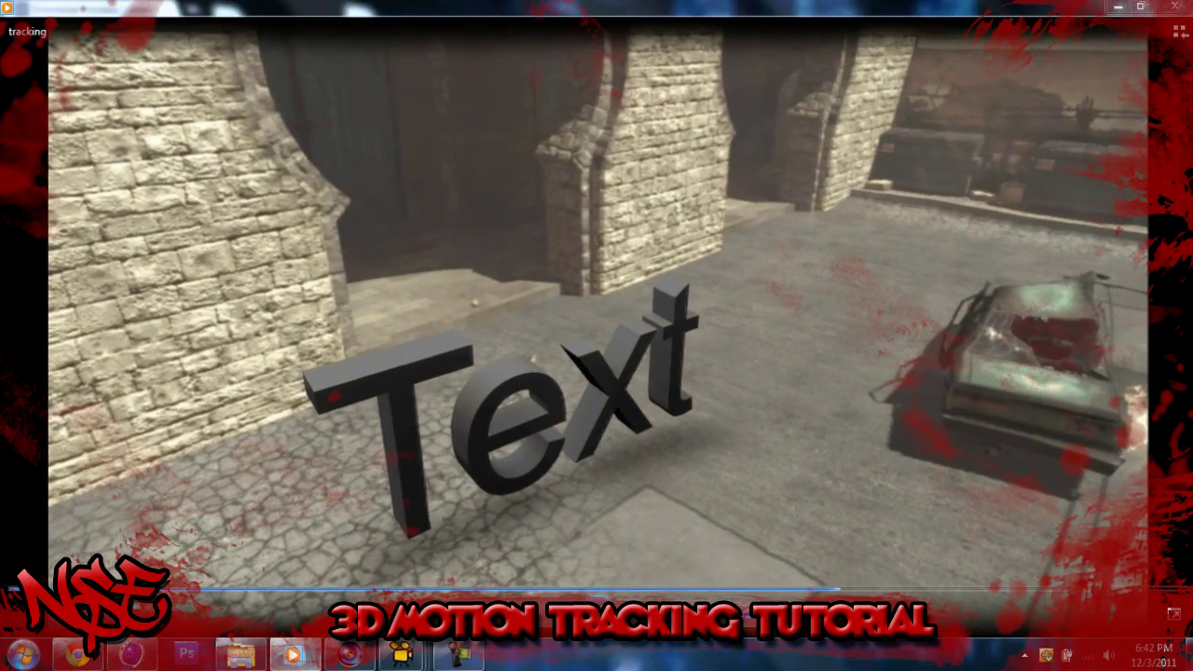
# Start the Voodoo Camera Tracker 1.1.0 Beta download from Softpedia's External mirror 1.
pyautogui.click(1156, 6)
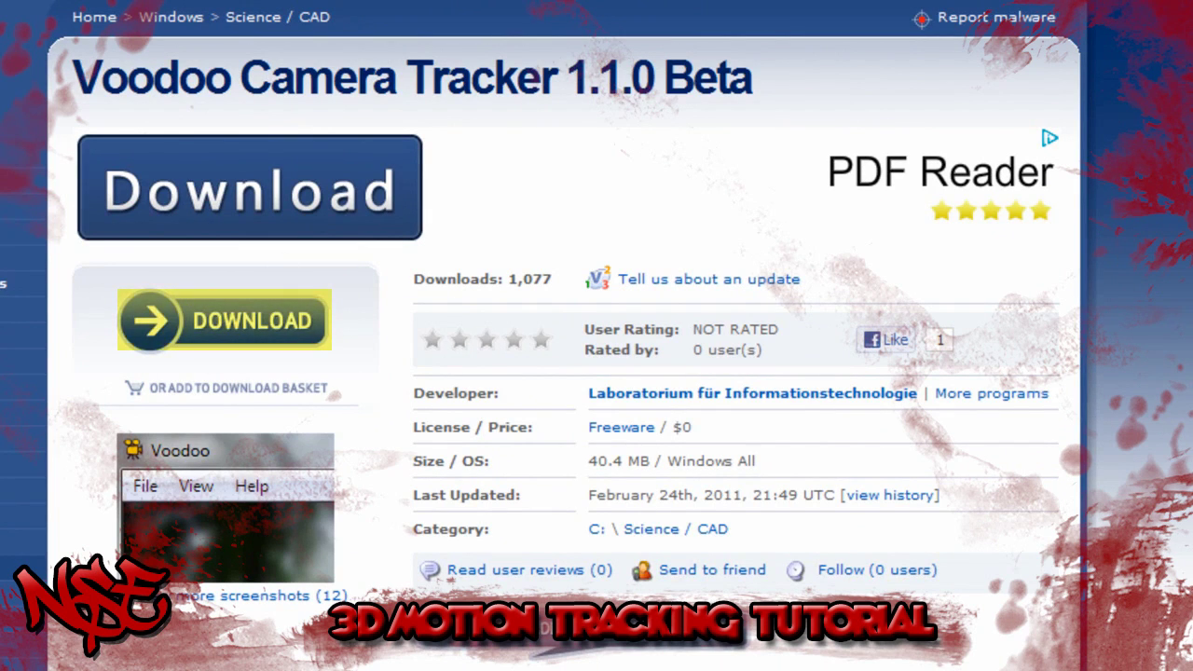
pyautogui.click(252, 341)
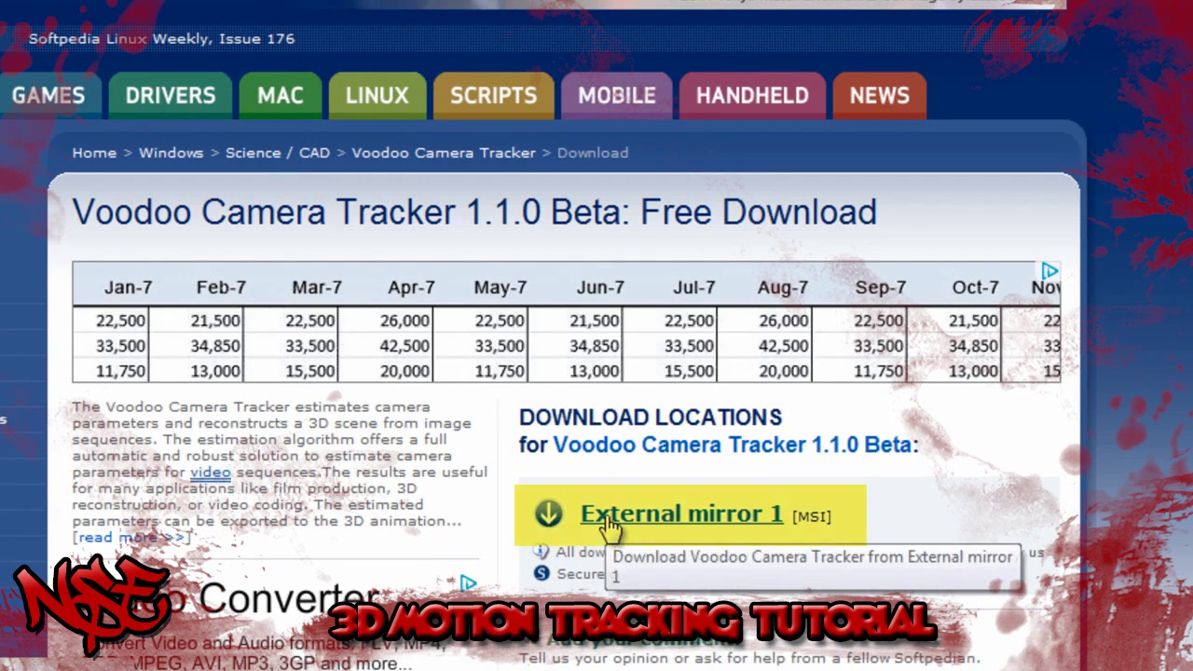
pyautogui.click(606, 522)
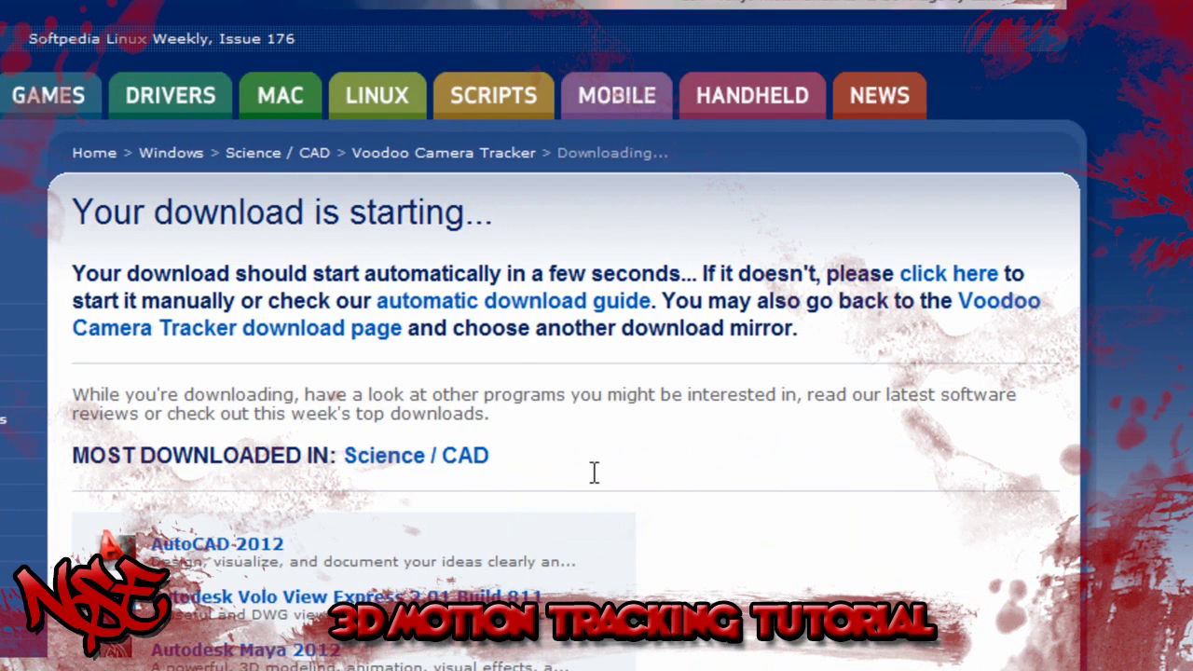
pyautogui.scroll(-3, 360, 359)
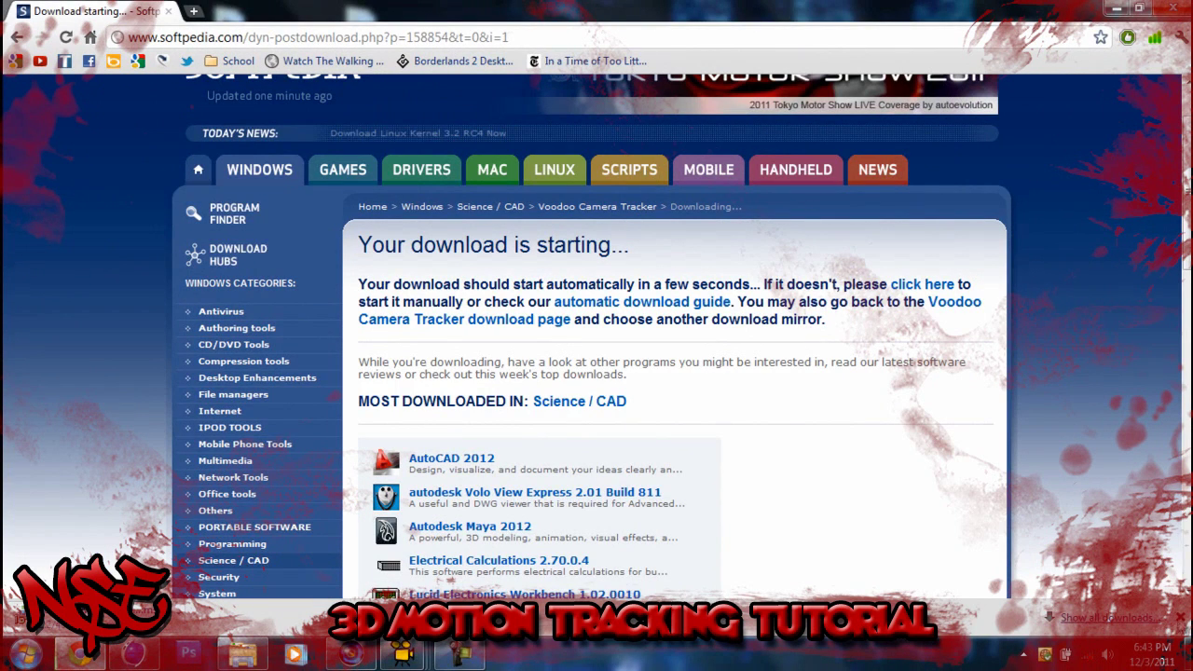
# Dismiss the download shelf and close Chrome, choosing Close and cancel download.
pyautogui.click(1180, 619)
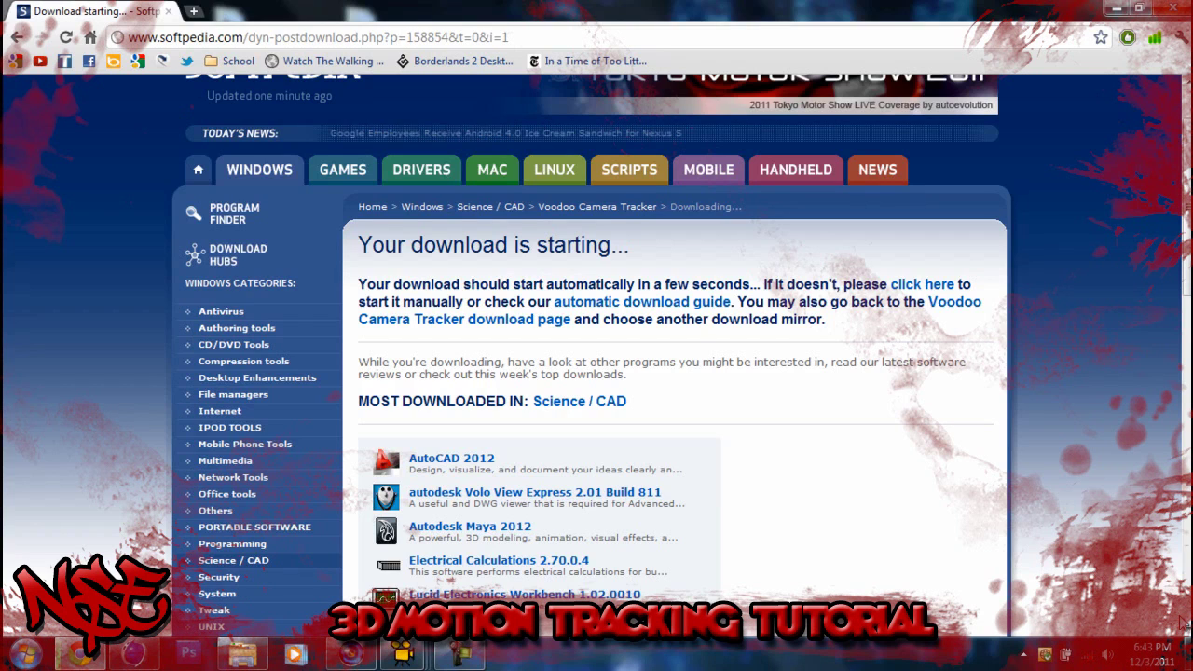
pyautogui.click(1174, 9)
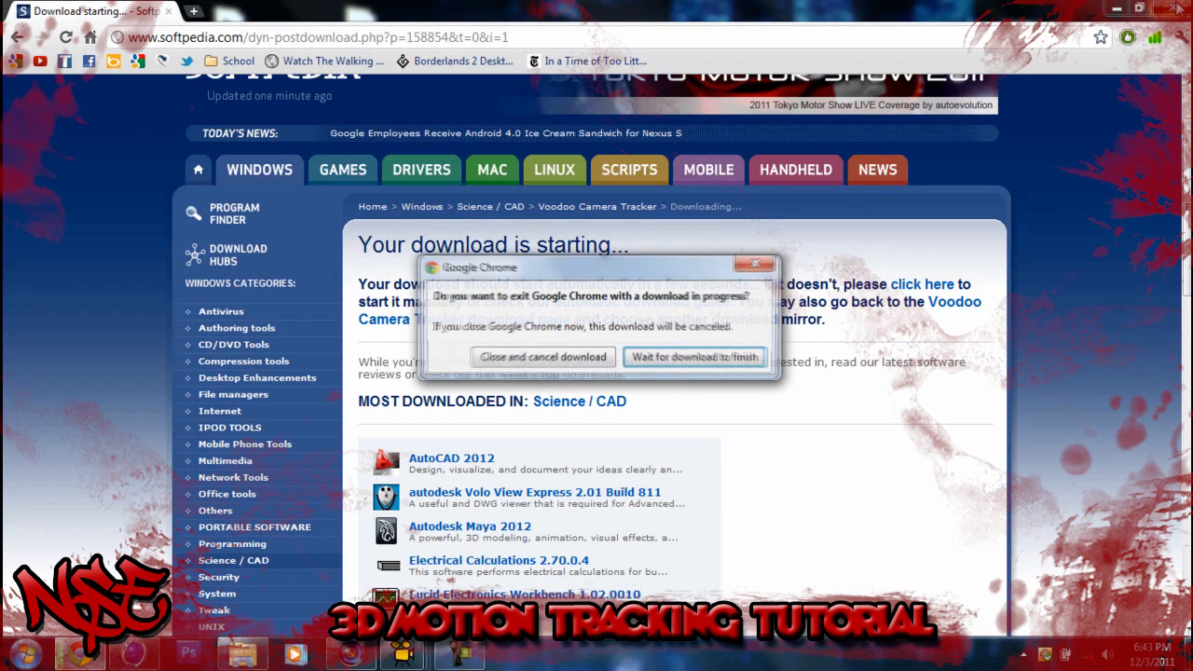
pyautogui.click(594, 360)
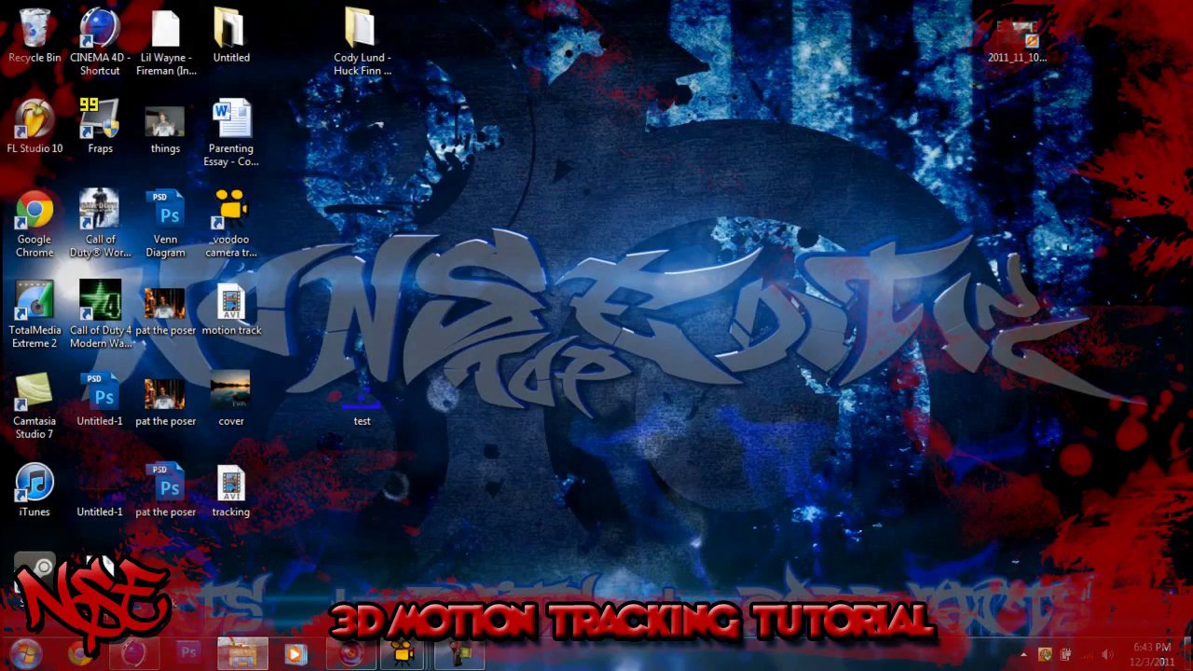
# Restore the Vegas project, set preview quality to Preview (Auto), and rewind to 00:00:00;00.
pyautogui.click(345, 655)
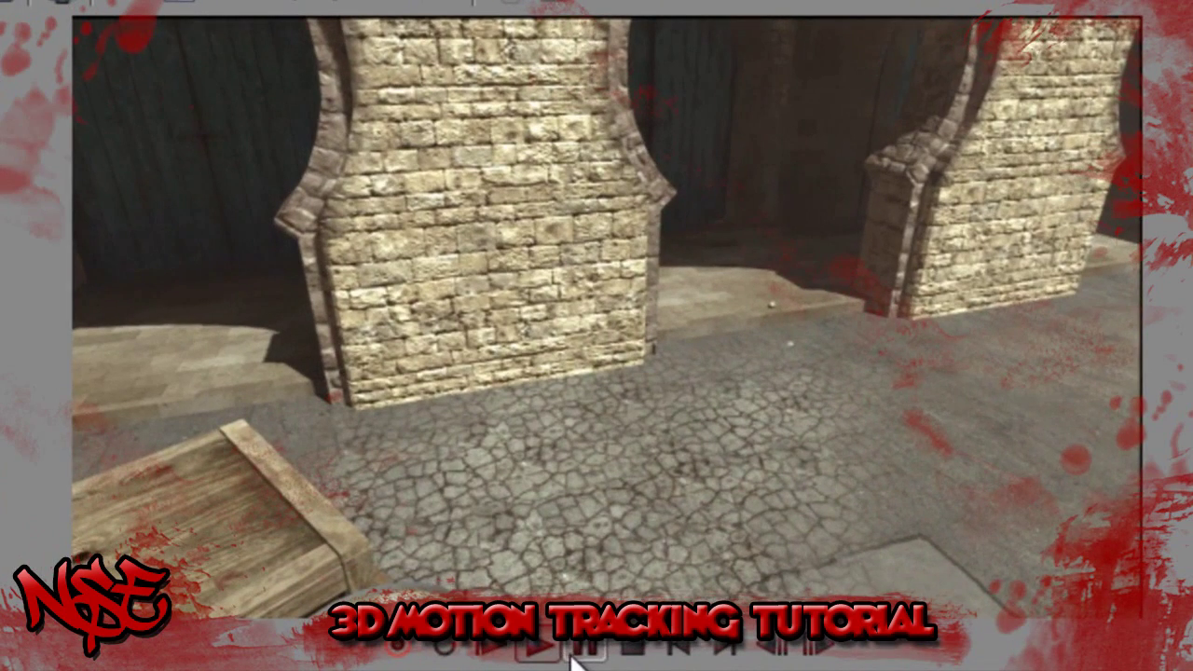
pyautogui.click(573, 661)
pyautogui.click(312, 5)
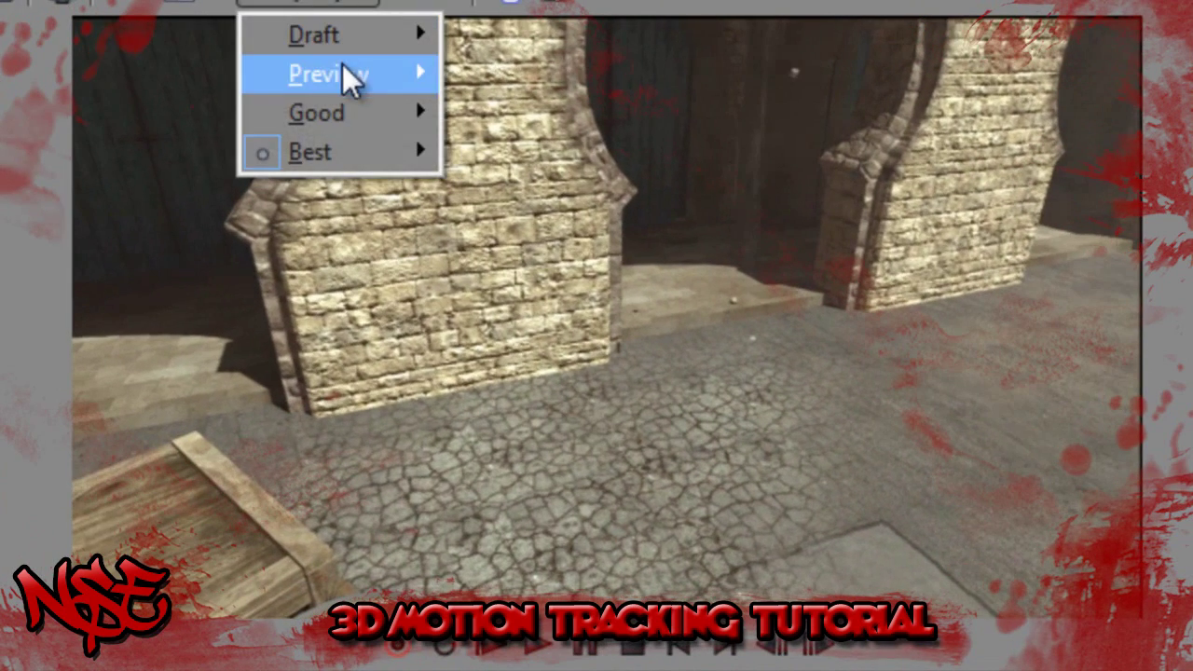
pyautogui.moveTo(350, 80)
pyautogui.click(471, 74)
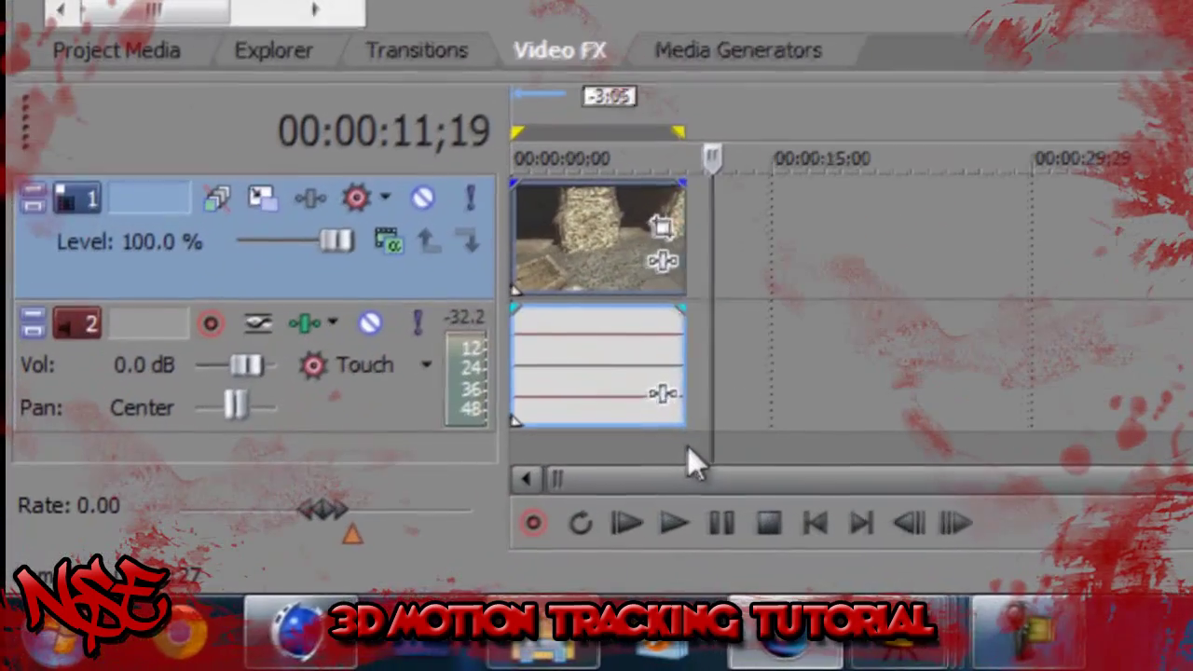
pyautogui.moveTo(687, 457); pyautogui.dragTo(368, 432)
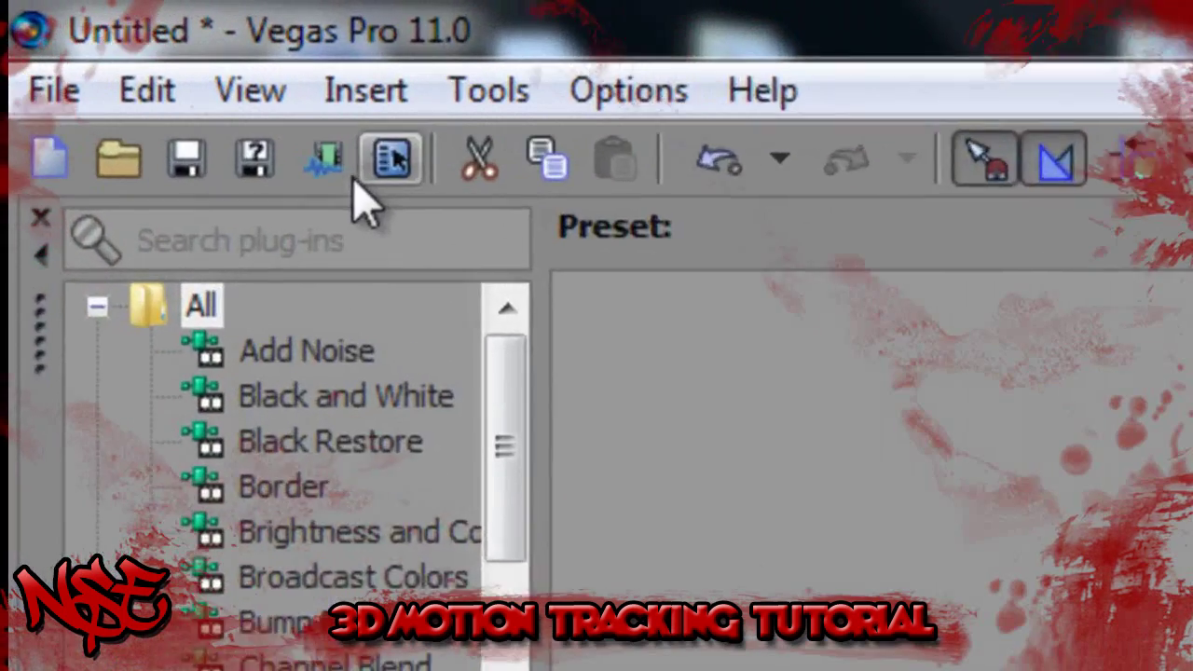
# Check the PNG Image Sequence render settings, cancel without rendering, and bring up the frames folder.
pyautogui.click(100, 49)
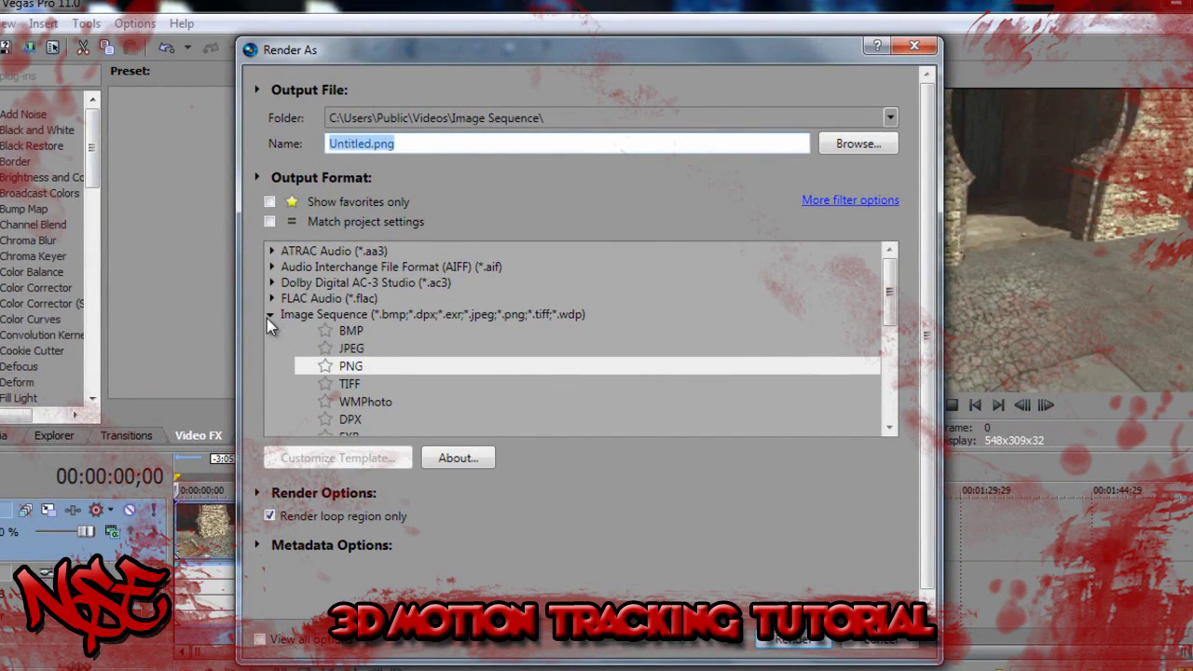
pyautogui.click(267, 317)
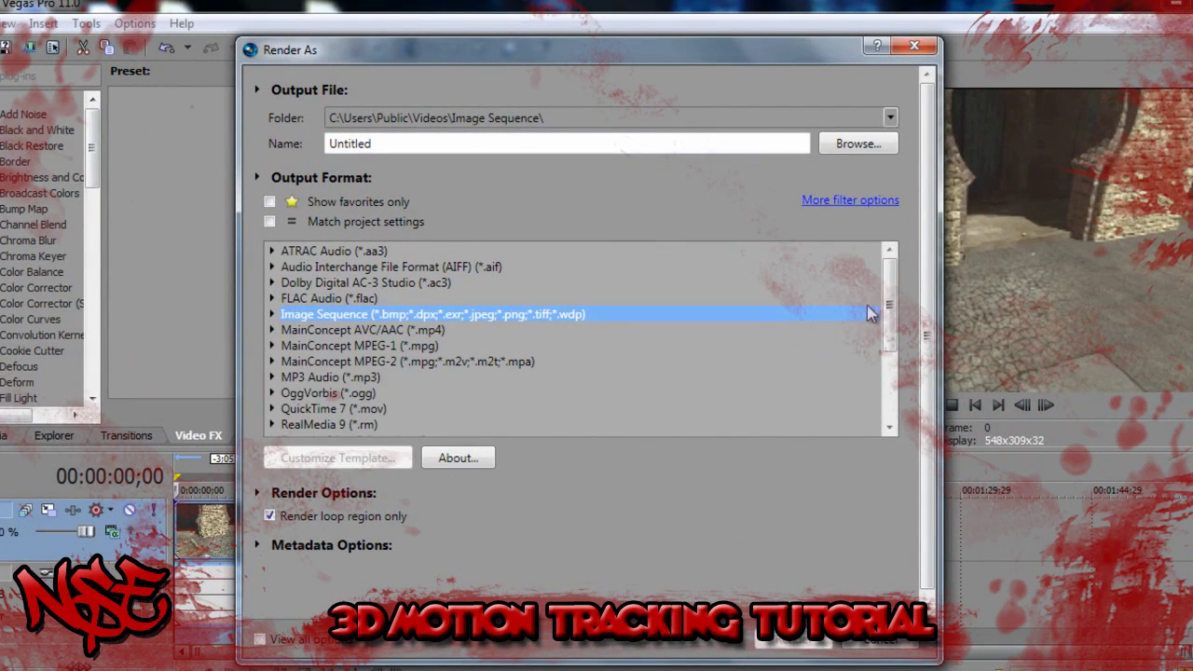
pyautogui.moveTo(891, 308)
pyautogui.mouseDown()
pyautogui.moveTo(893, 401)
pyautogui.moveTo(893, 289)
pyautogui.mouseUp()
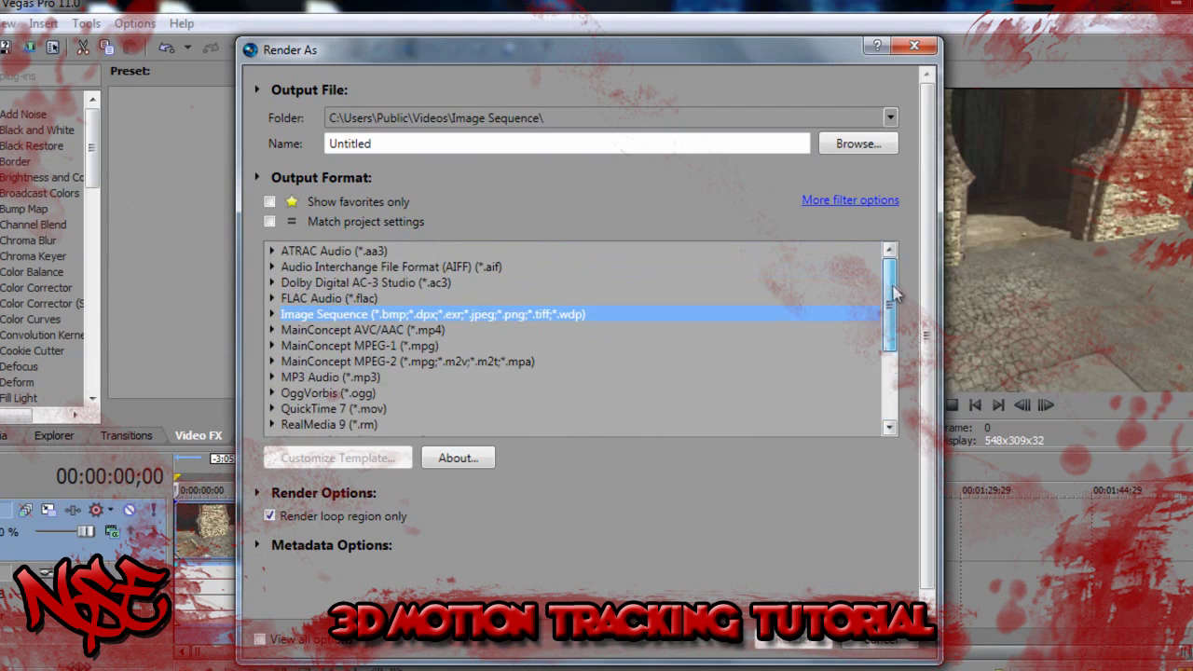
pyautogui.click(762, 540)
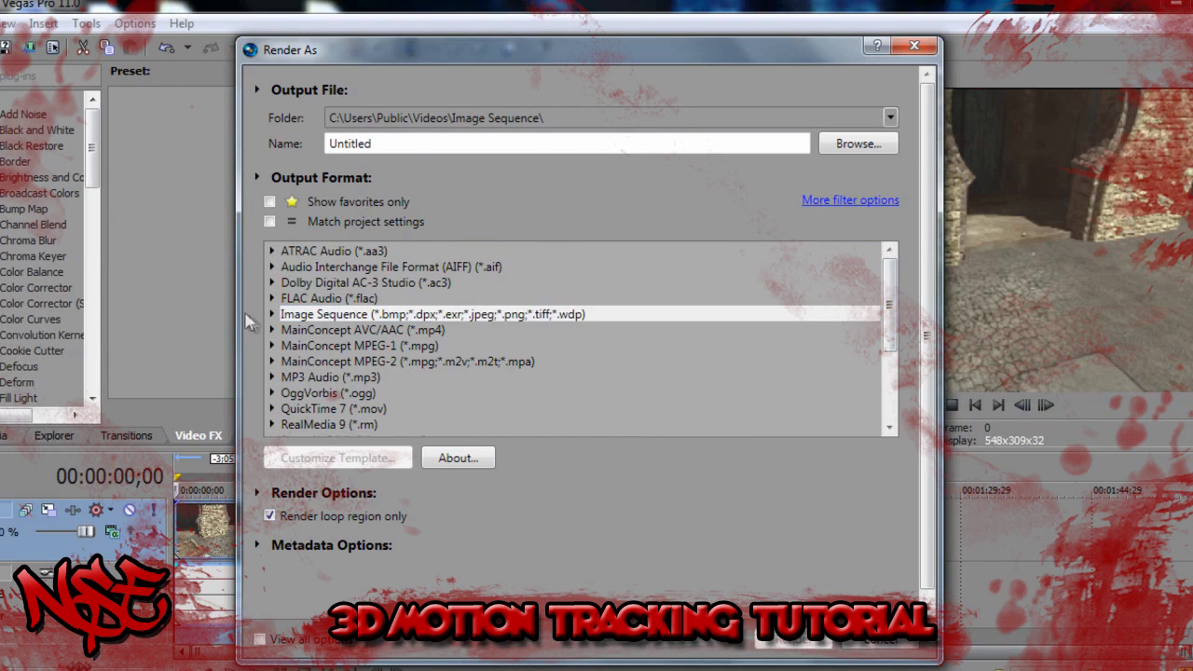
pyautogui.click(299, 321)
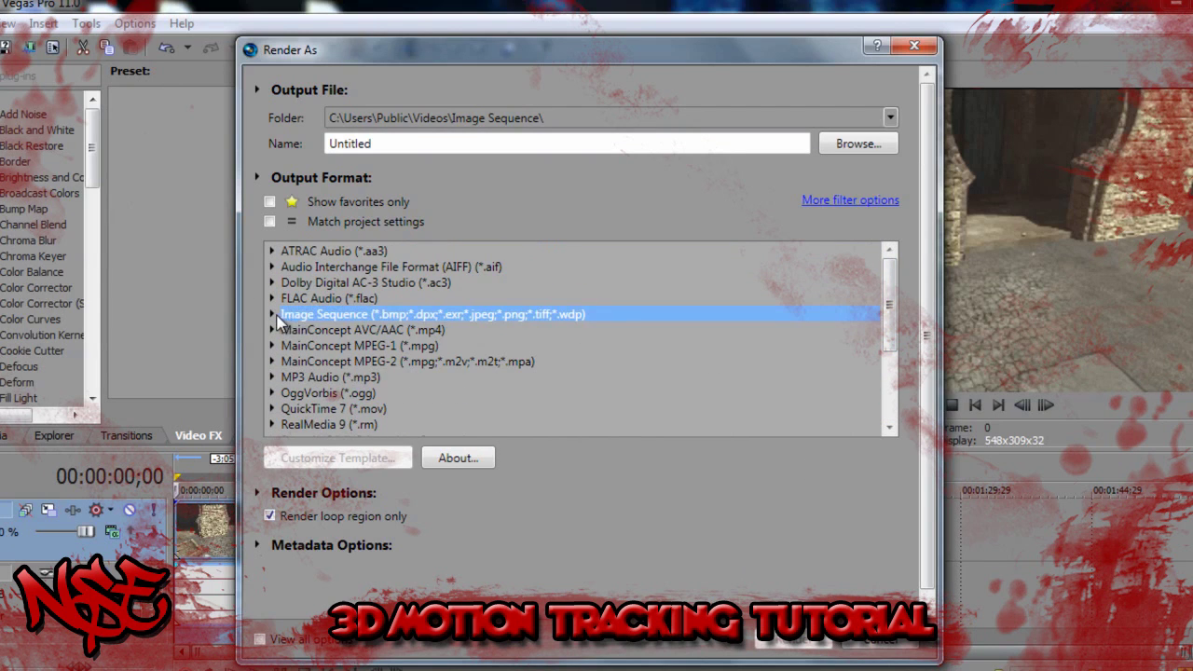
pyautogui.click(273, 315)
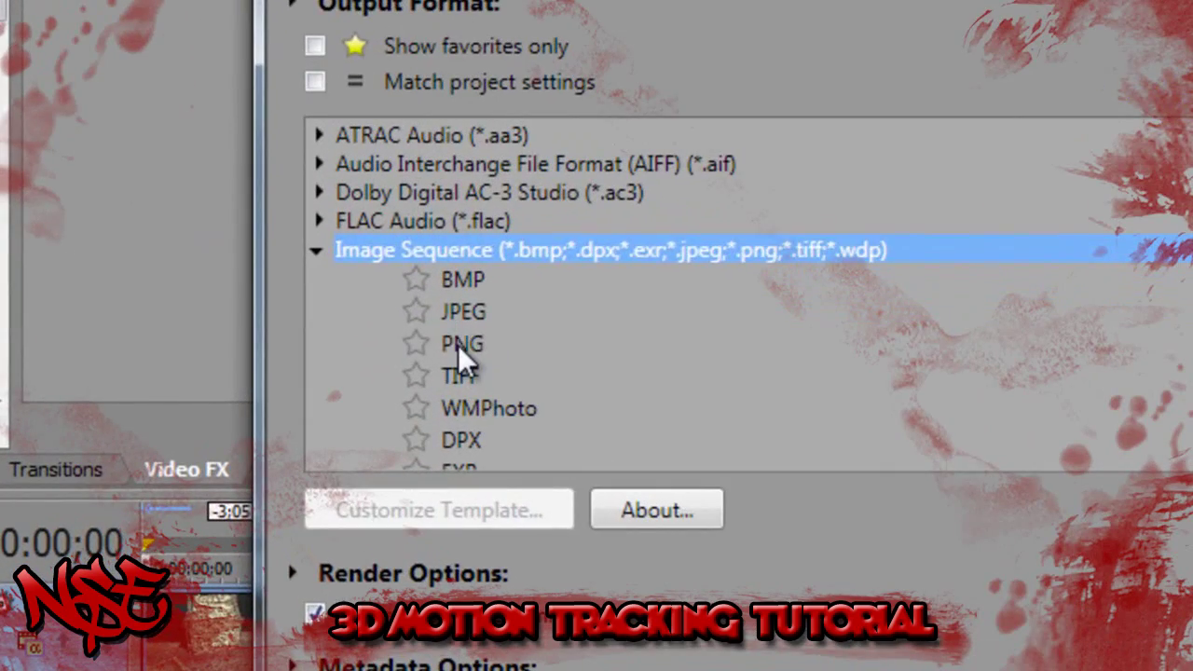
pyautogui.click(349, 366)
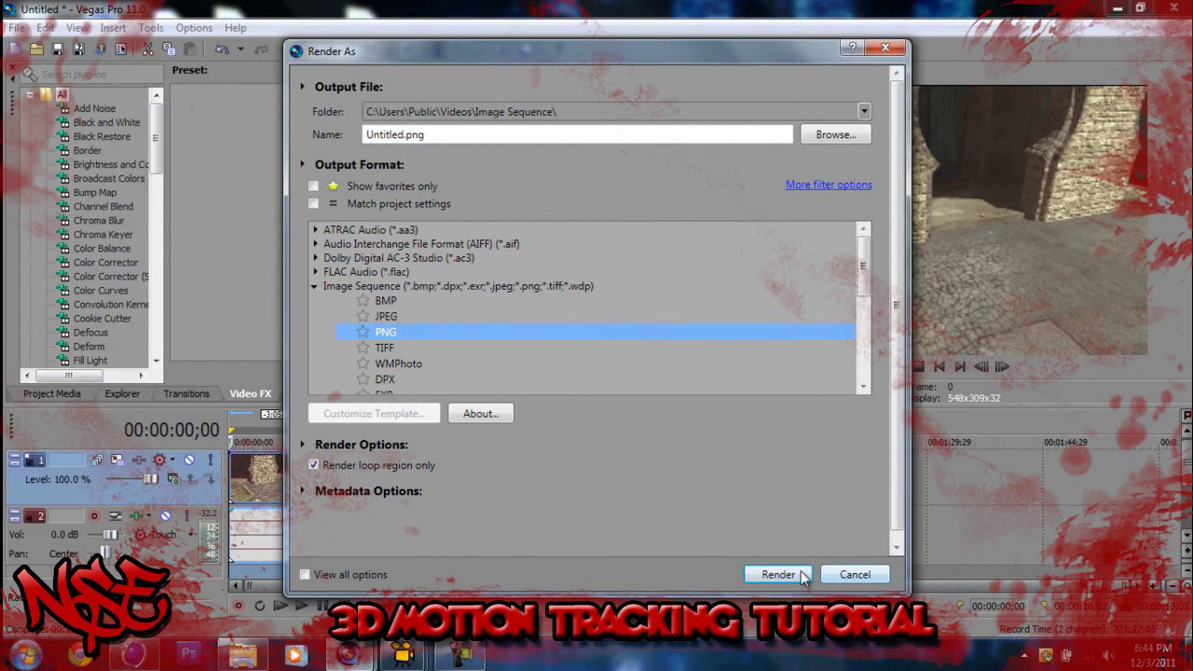
pyautogui.click(855, 575)
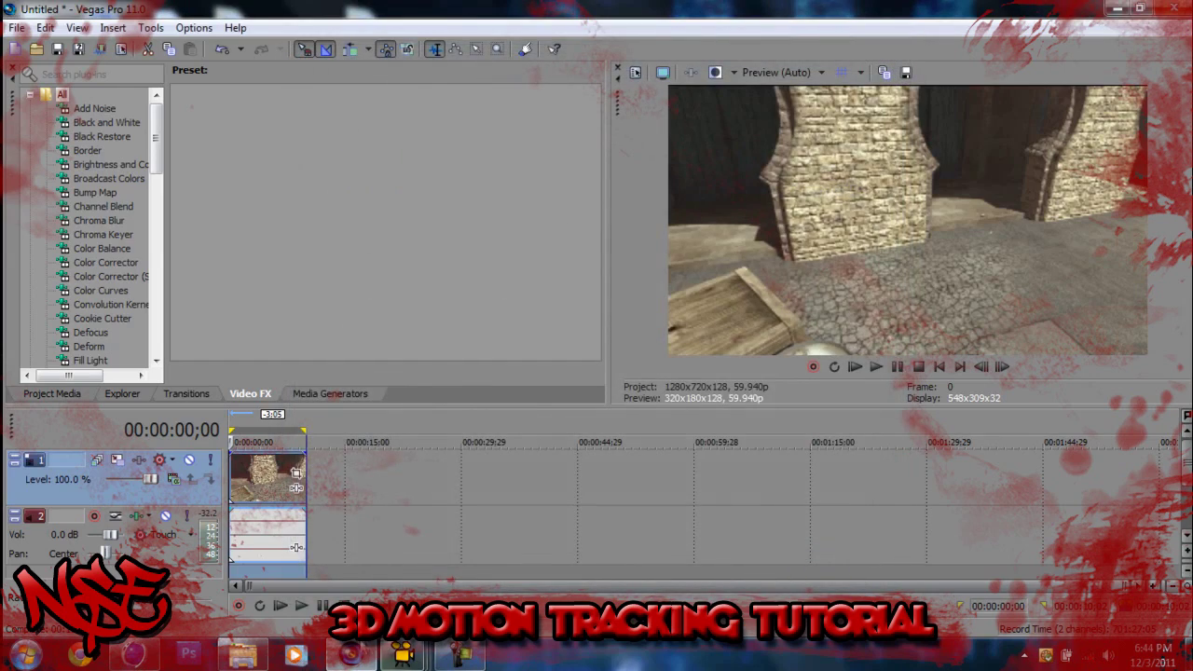
pyautogui.click(260, 660)
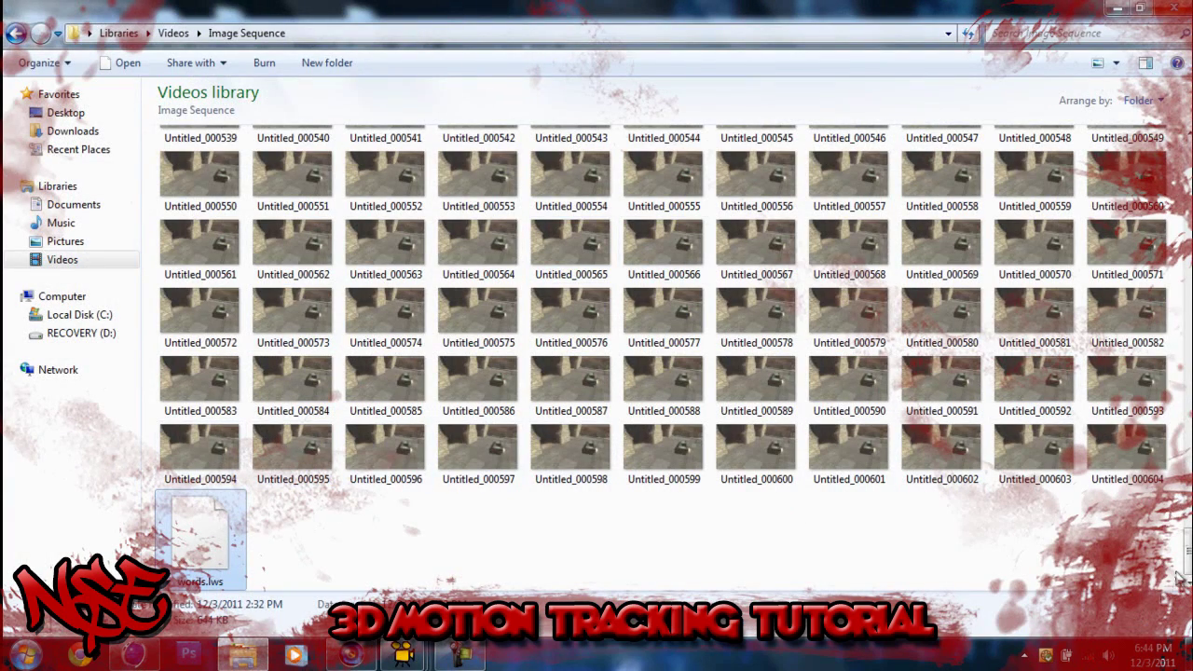
# Scroll through frames Untitled_000000 to Untitled_000604, then close the Image Sequence folder.
pyautogui.click(1038, 532)
pyautogui.scroll(20, 1182, 565)
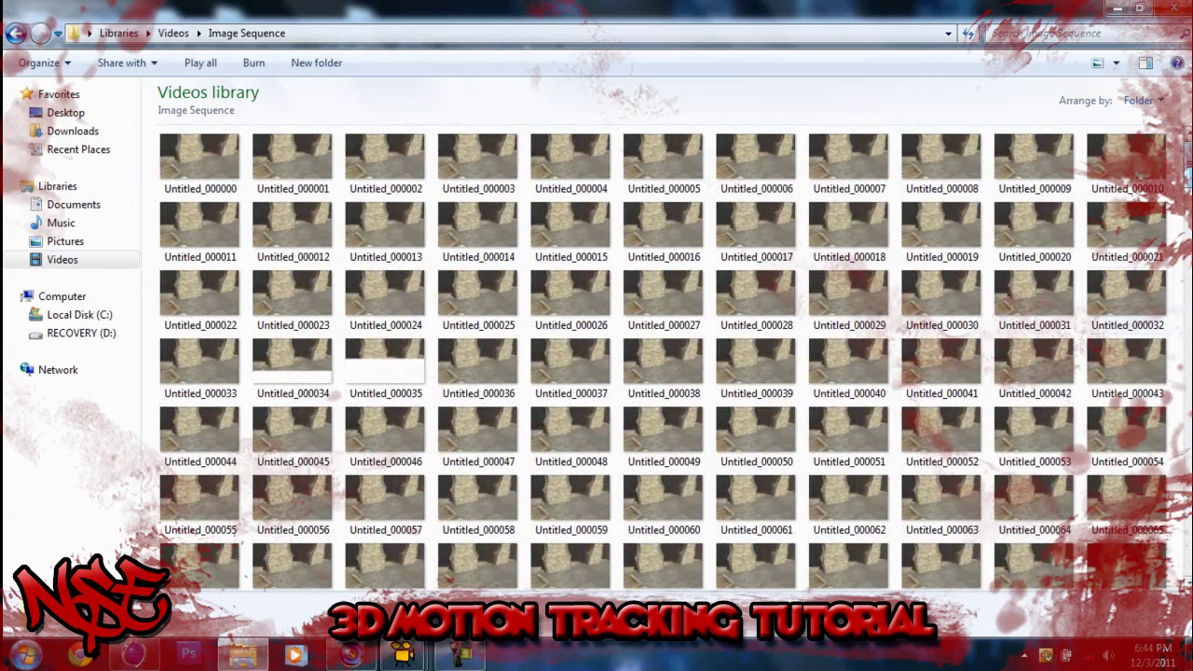
pyautogui.scroll(-12, 1182, 565)
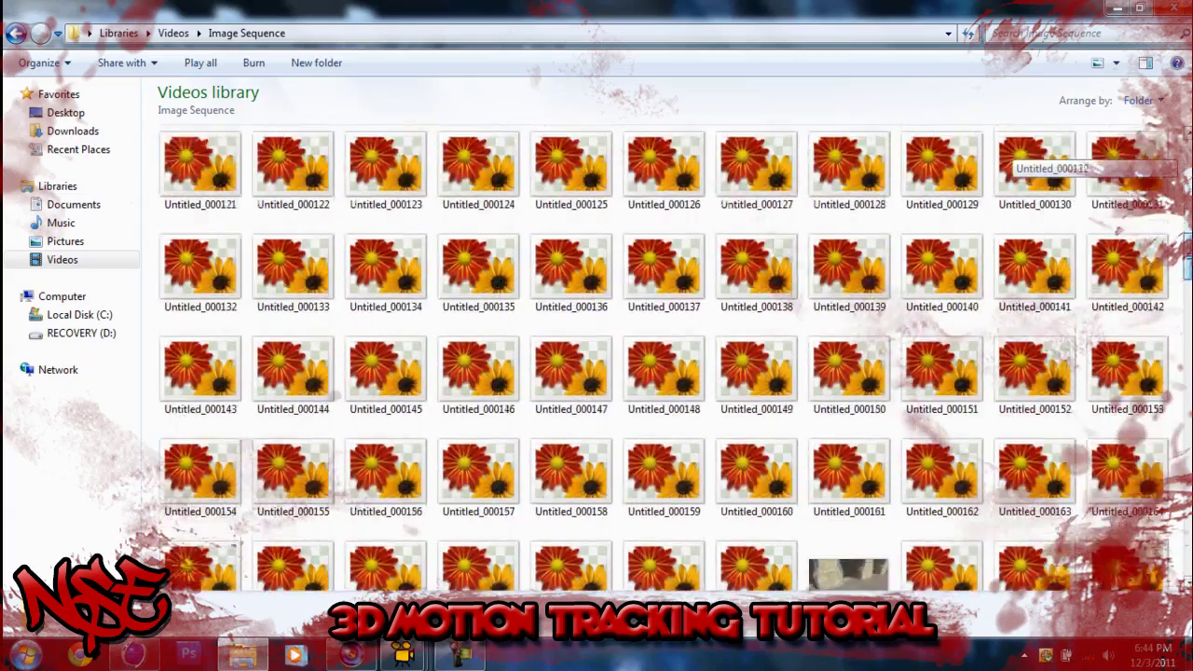
pyautogui.scroll(-3, 1182, 565)
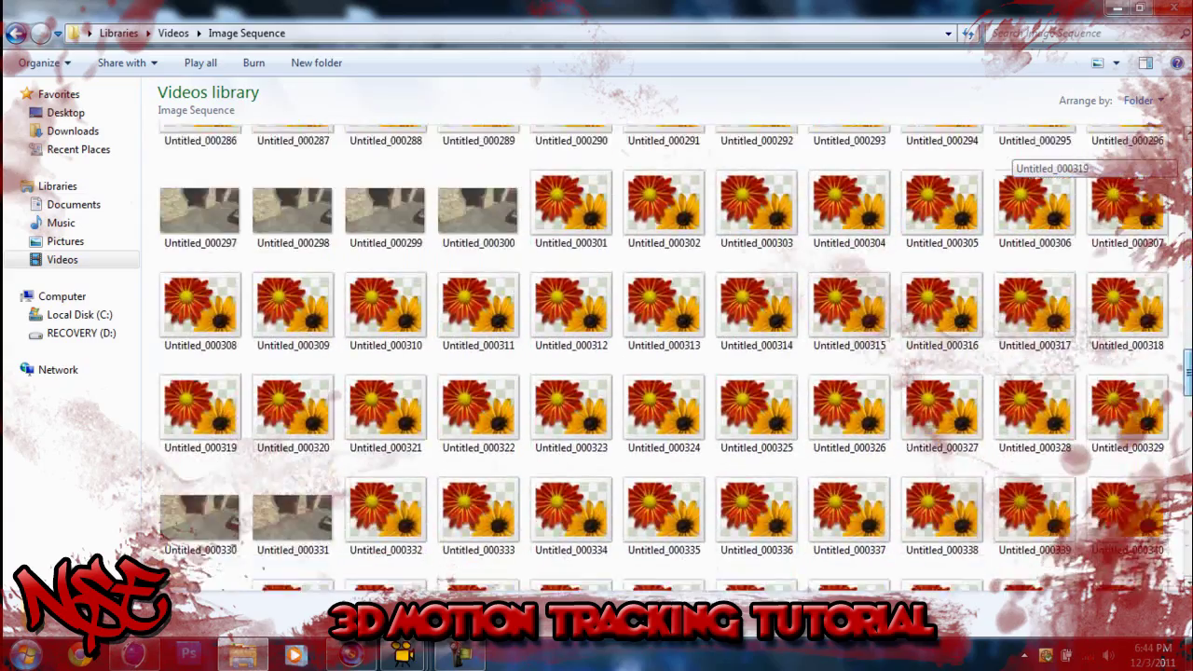
pyautogui.scroll(-4, 1182, 565)
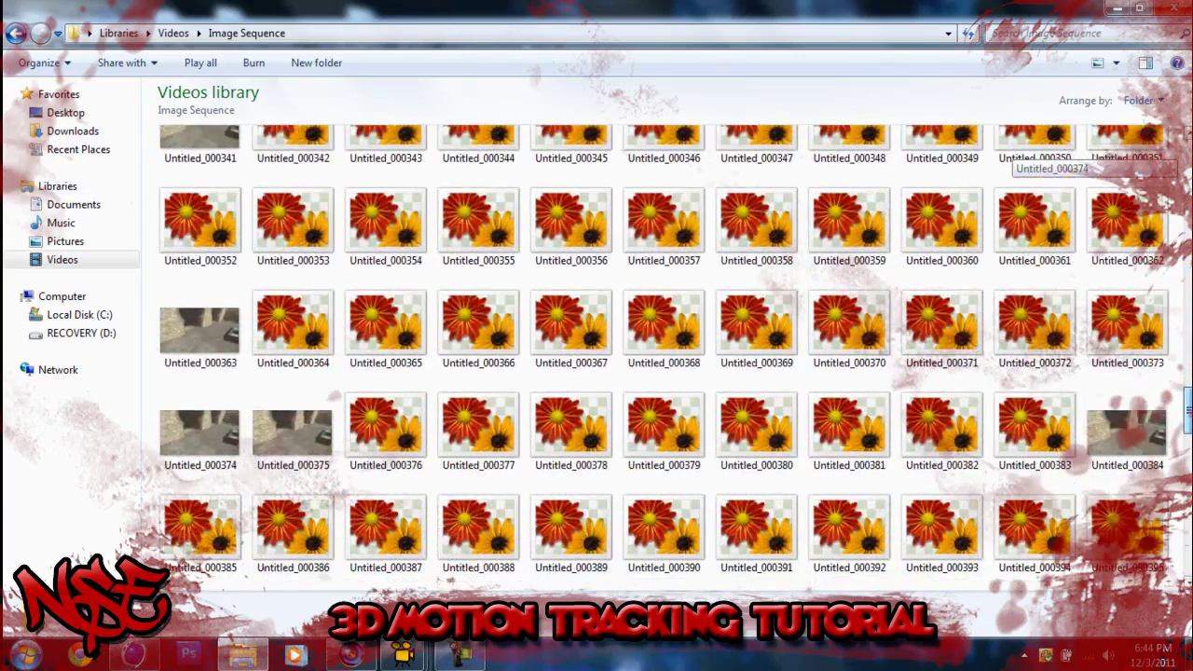
pyautogui.scroll(-6, 1025, 153)
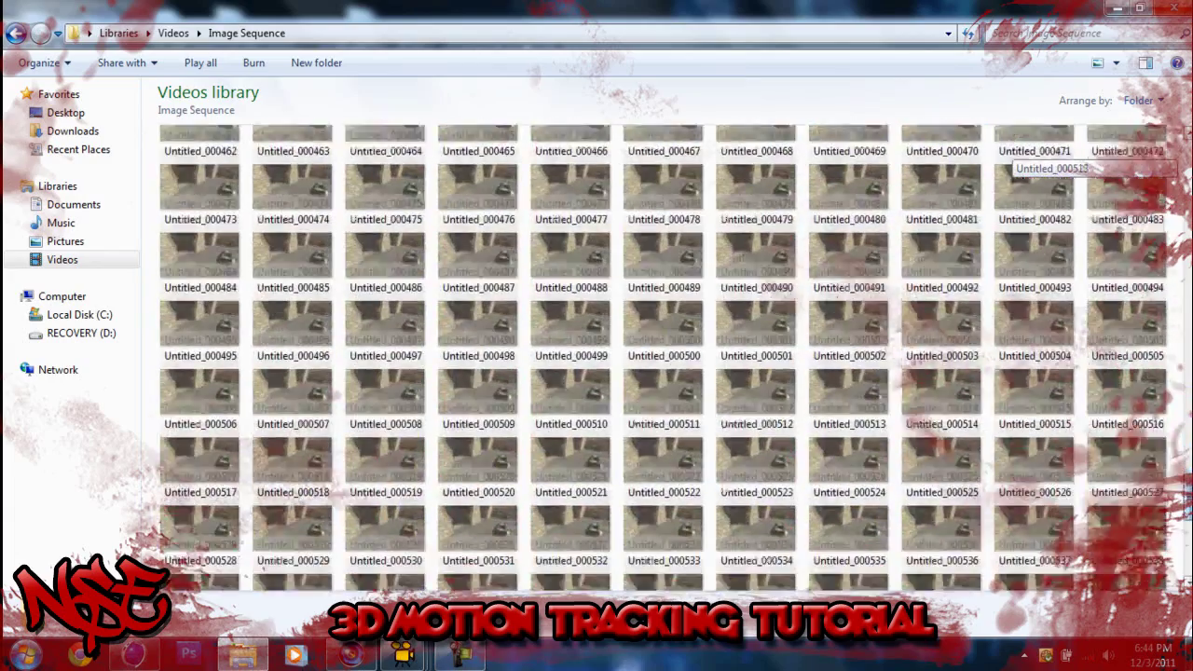
pyautogui.scroll(-3, 1026, 154)
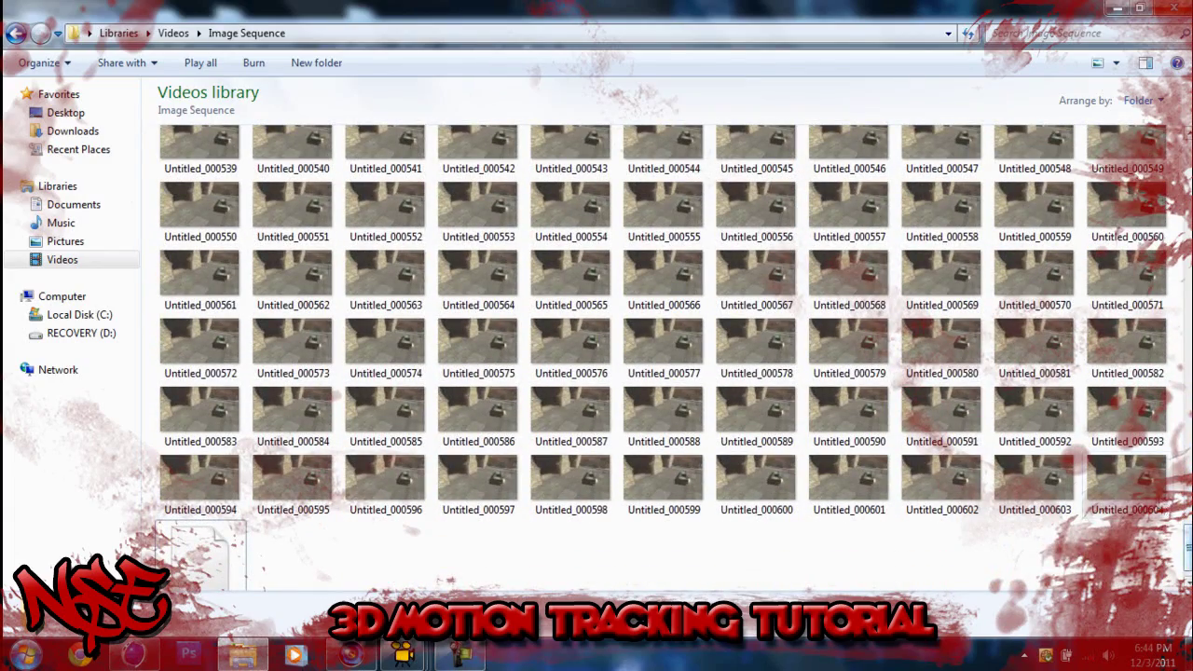
pyautogui.scroll(20, 1026, 154)
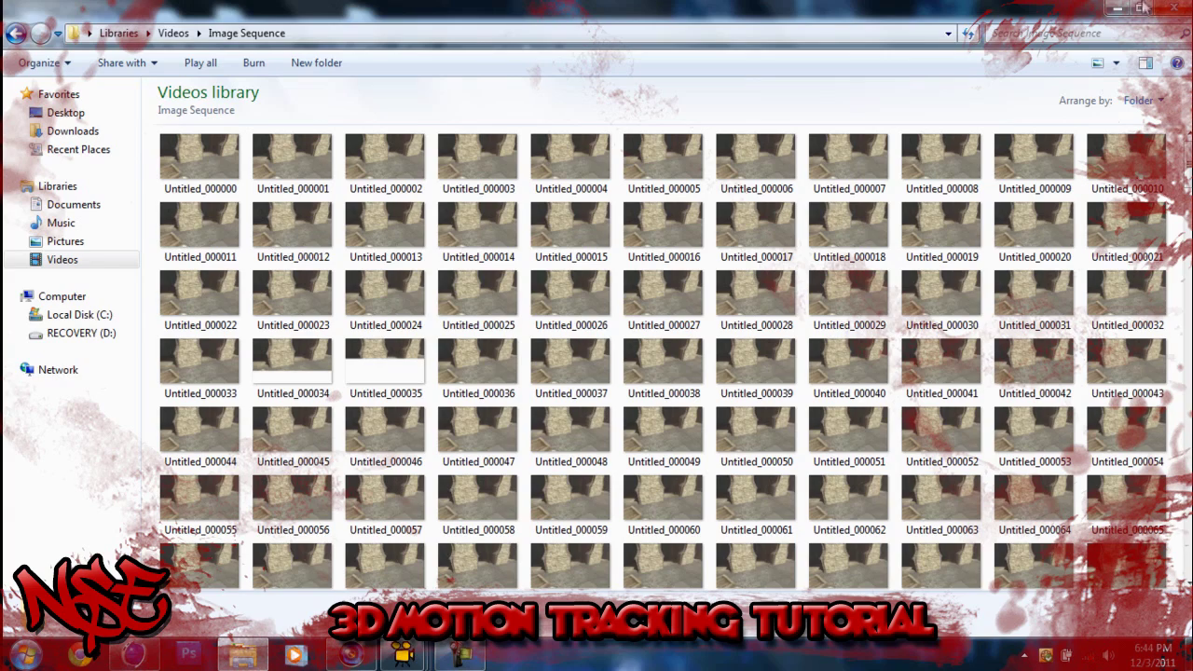
pyautogui.click(1162, 9)
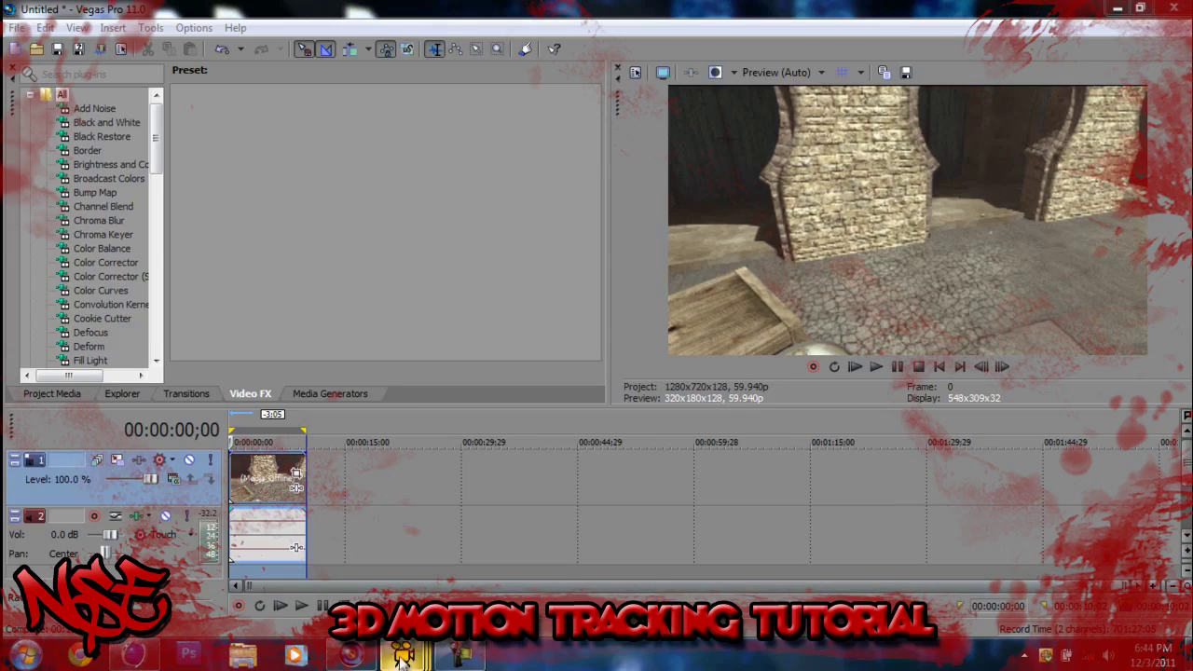
# Drag the Voodoo console log to the right edge and bring the main tracker window forward.
pyautogui.moveTo(401, 657)
pyautogui.moveTo(157, 555)
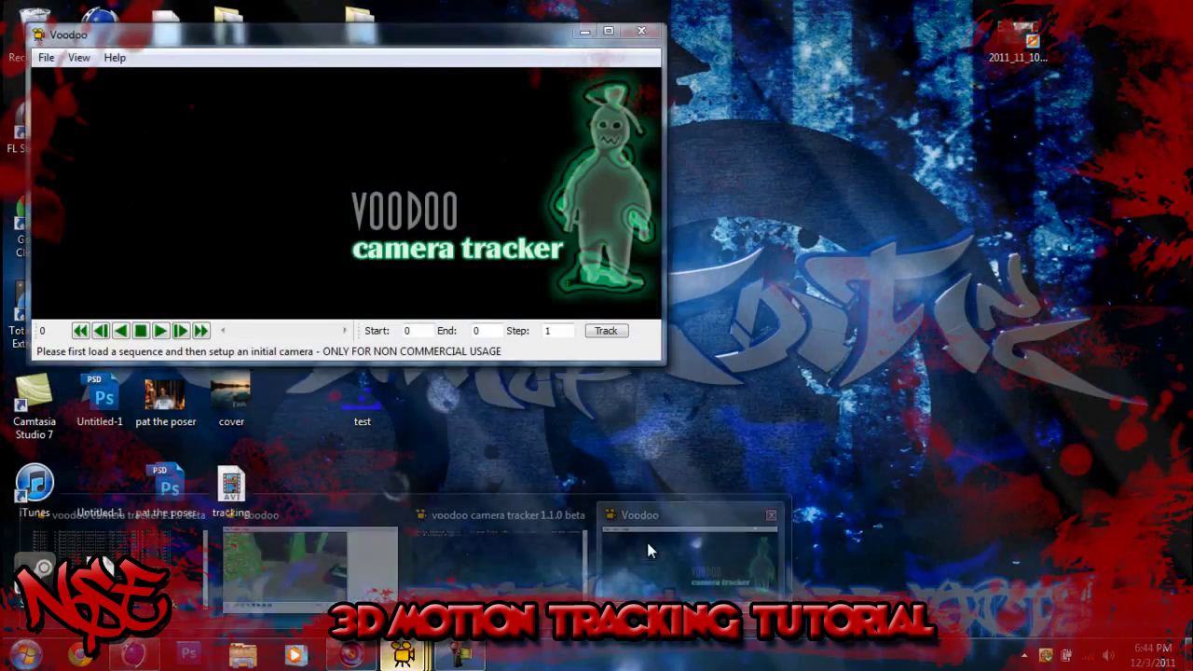
pyautogui.click(650, 550)
pyautogui.moveTo(403, 654)
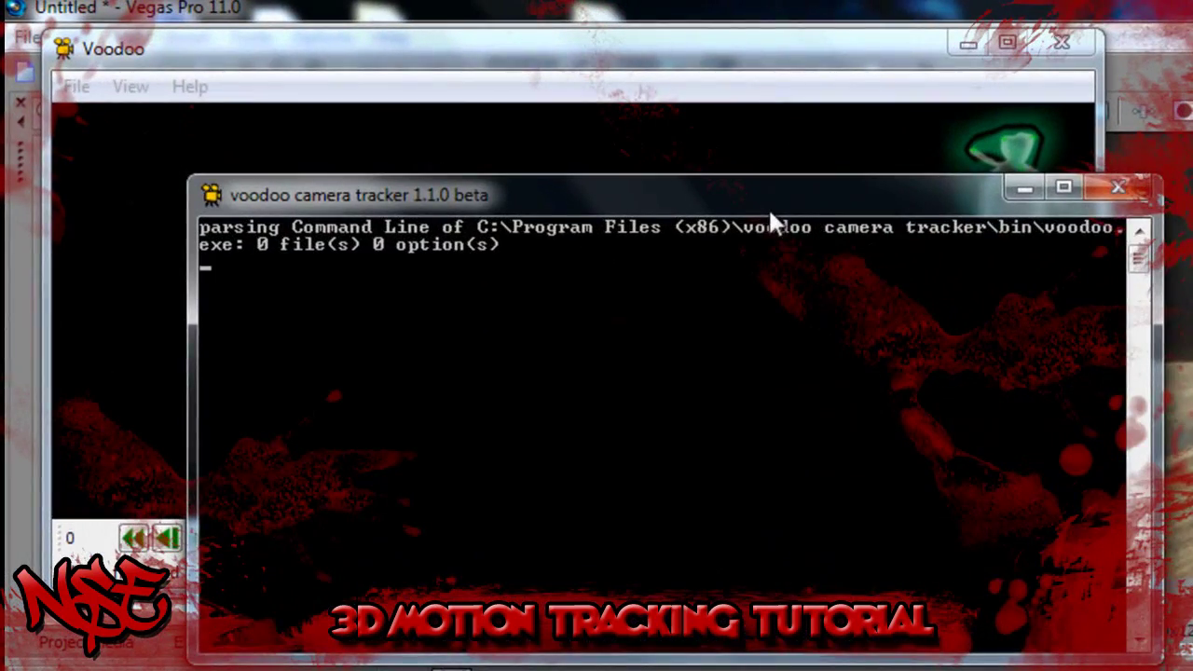
pyautogui.moveTo(768, 207); pyautogui.dragTo(1192, 207)
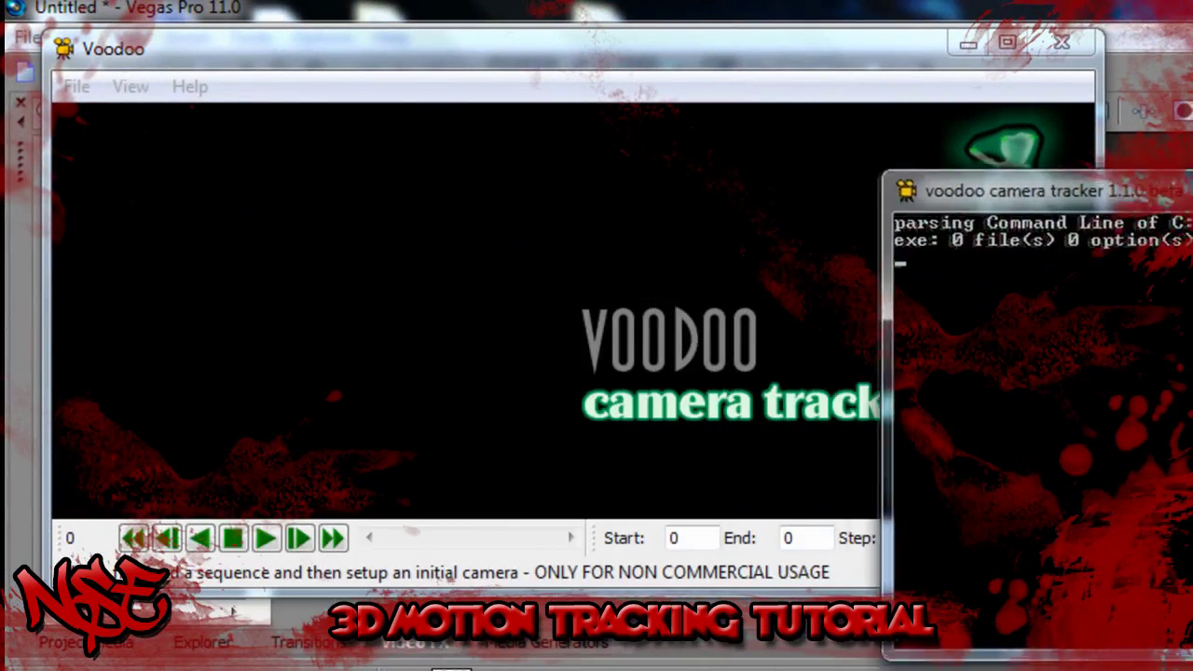
pyautogui.click(802, 68)
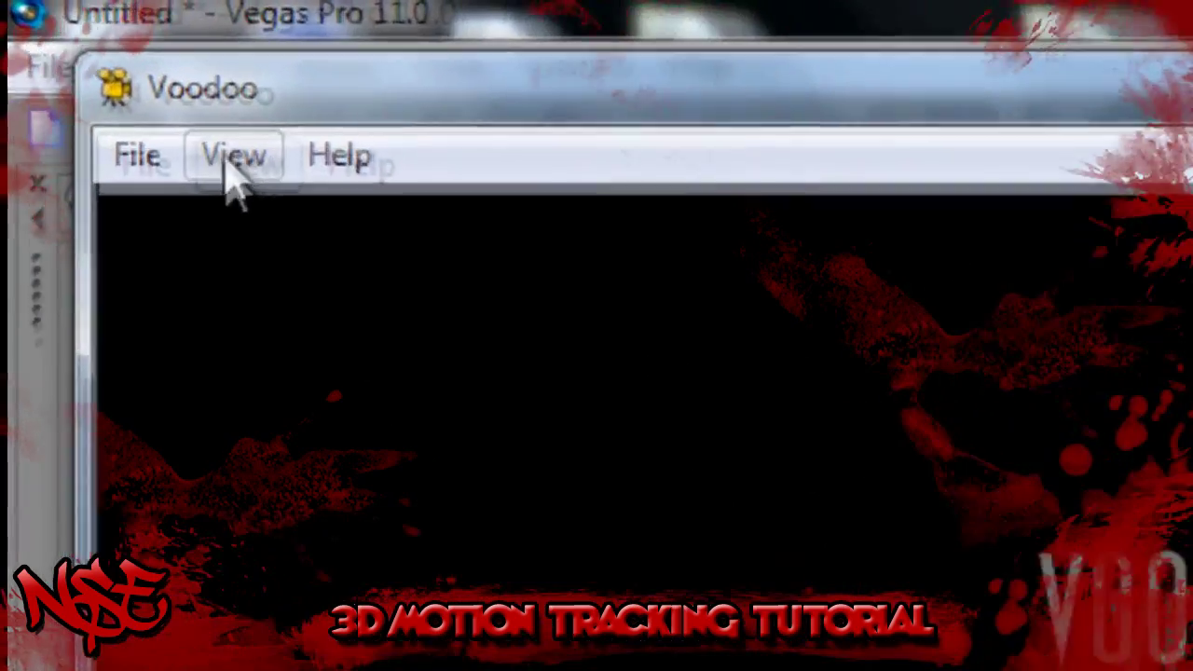
# Choose Untitled_000000 from the Image Sequence folder as the image sequence to load.
pyautogui.click(80, 87)
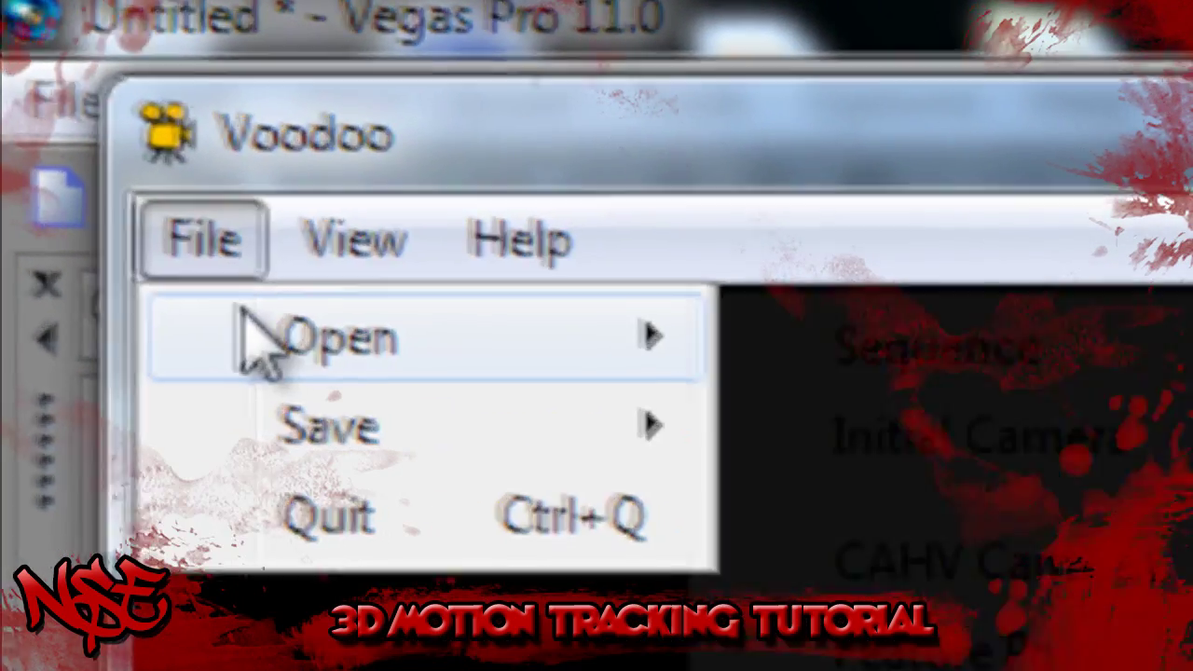
pyautogui.moveTo(264, 337)
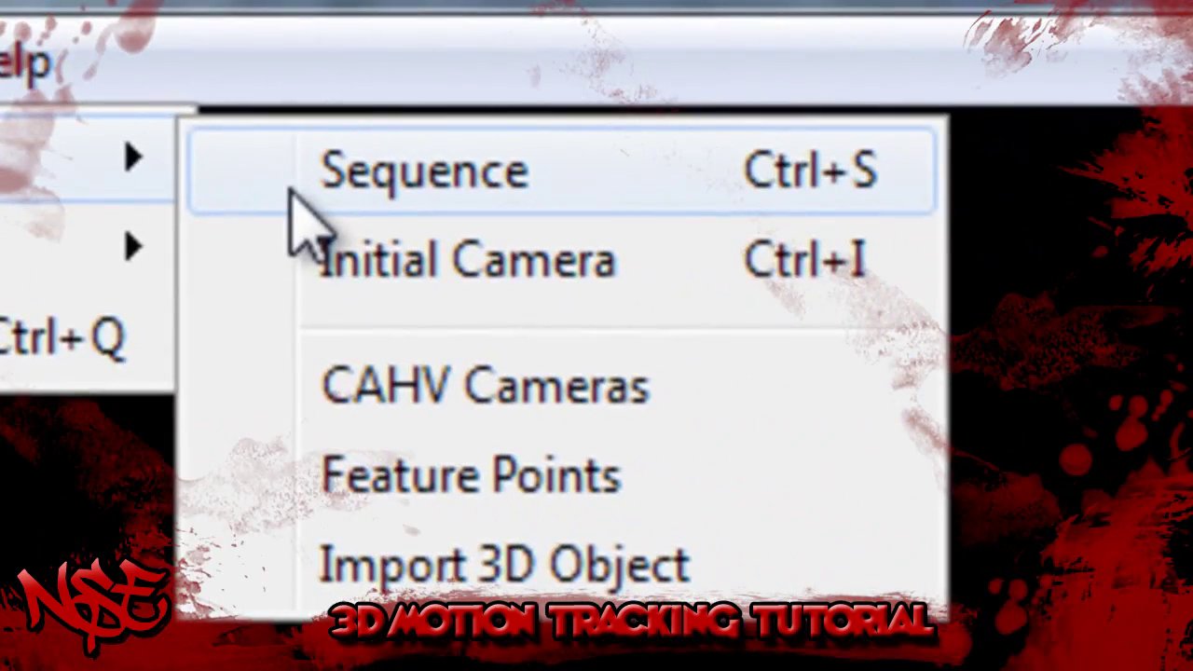
pyautogui.click(286, 186)
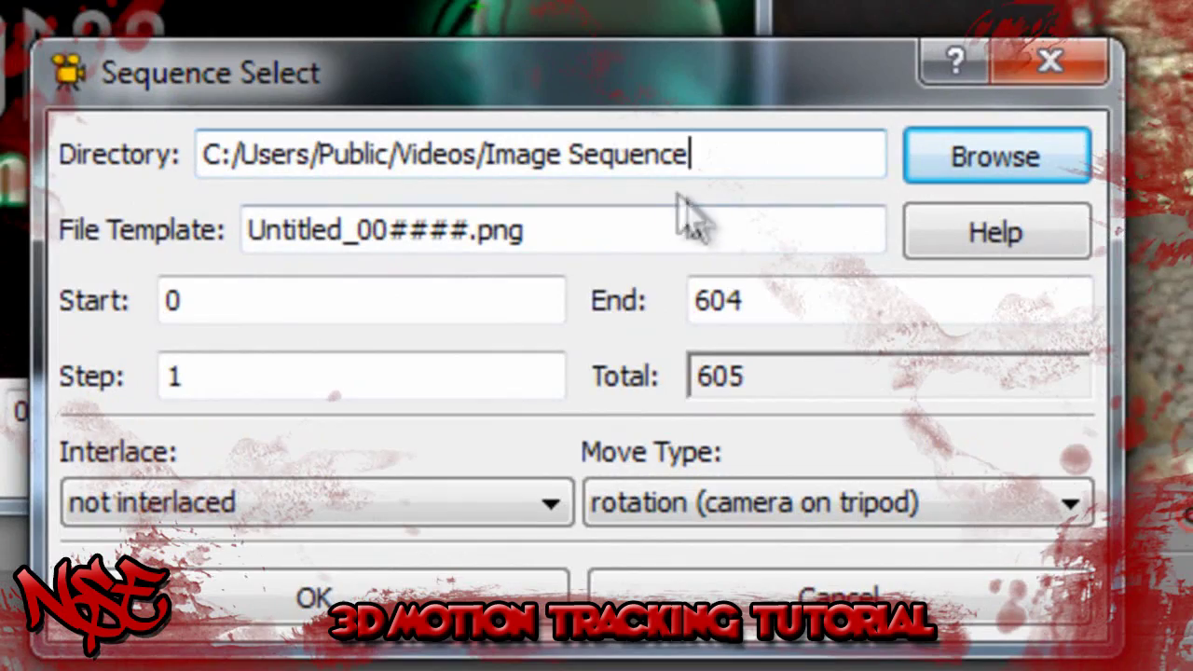
pyautogui.click(960, 185)
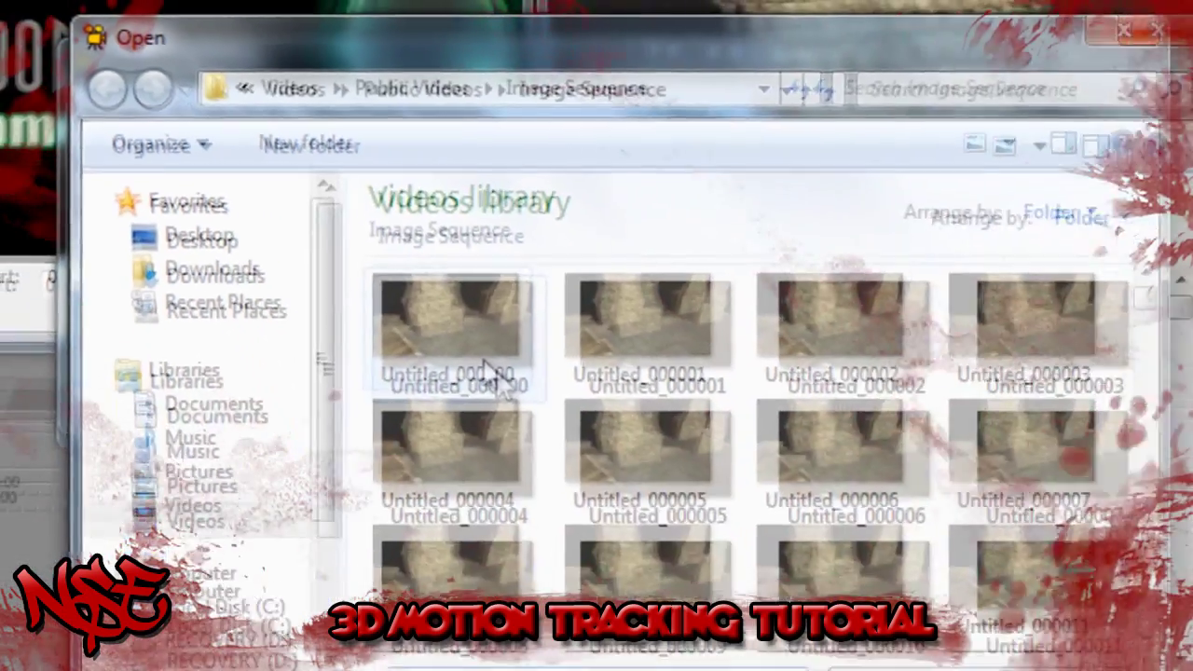
pyautogui.click(673, 503)
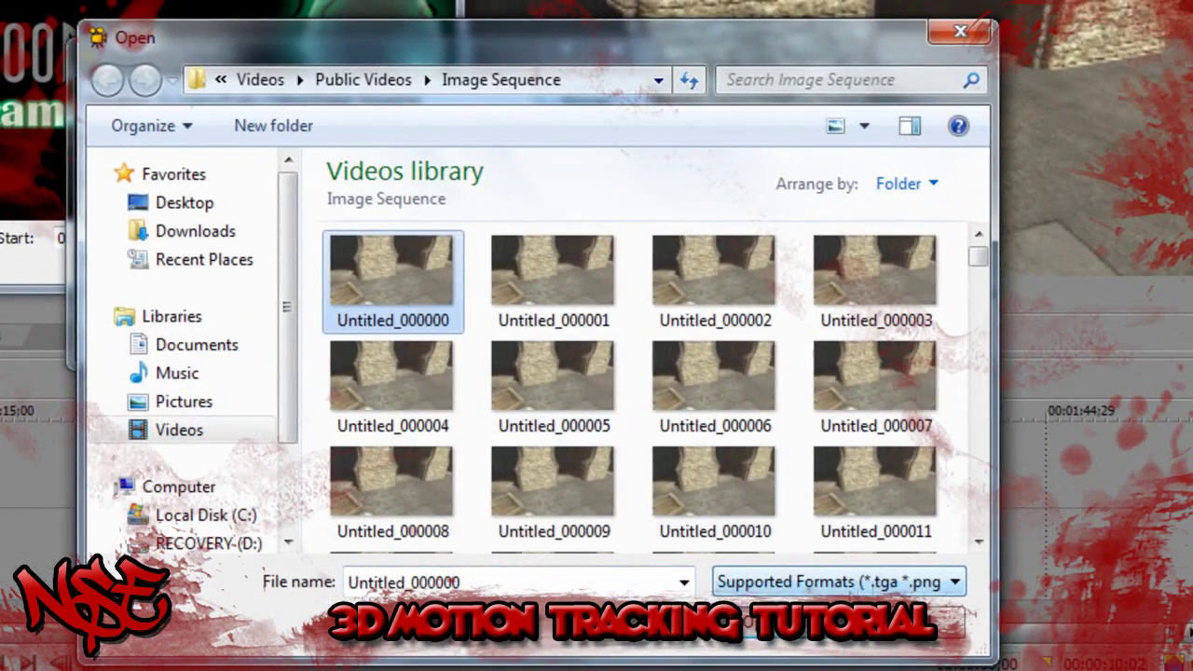
pyautogui.click(787, 623)
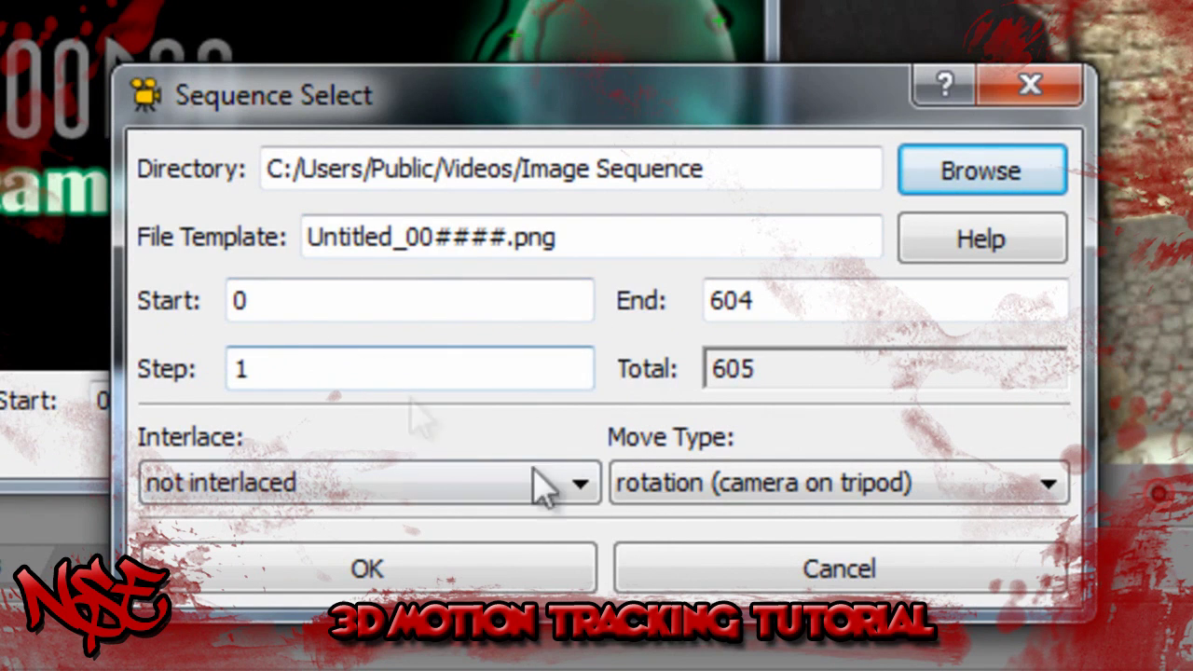
# Keep Move Type 'rotation (camera on tripod)' and load frames 0–604.
pyautogui.click(685, 504)
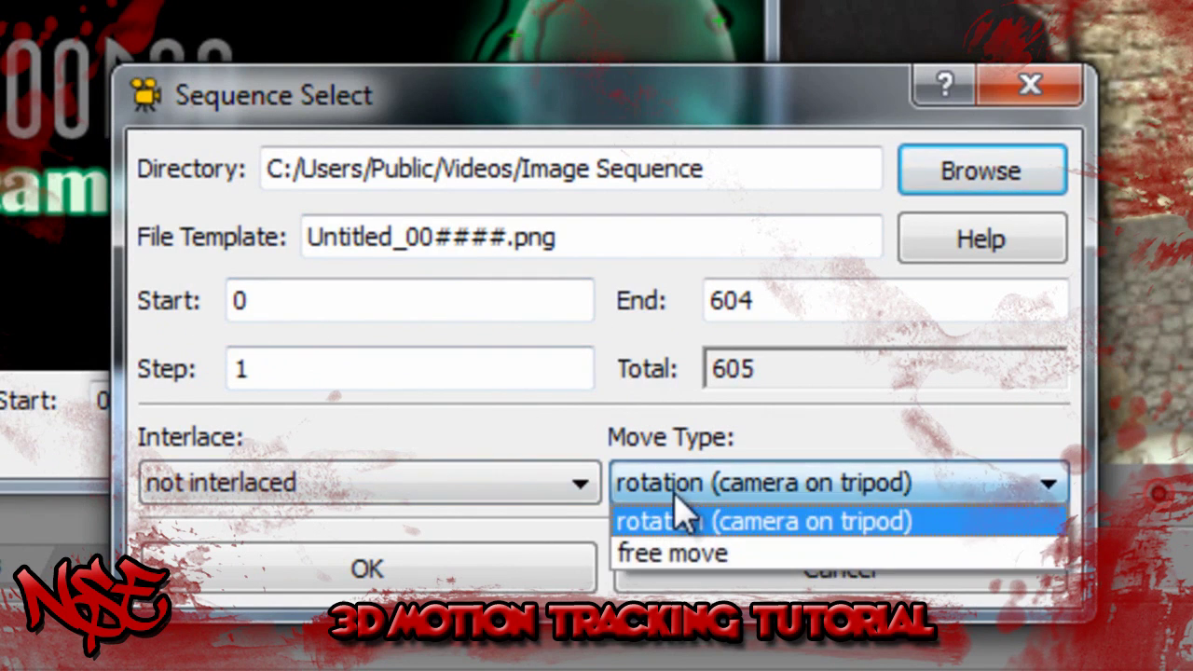
pyautogui.click(769, 523)
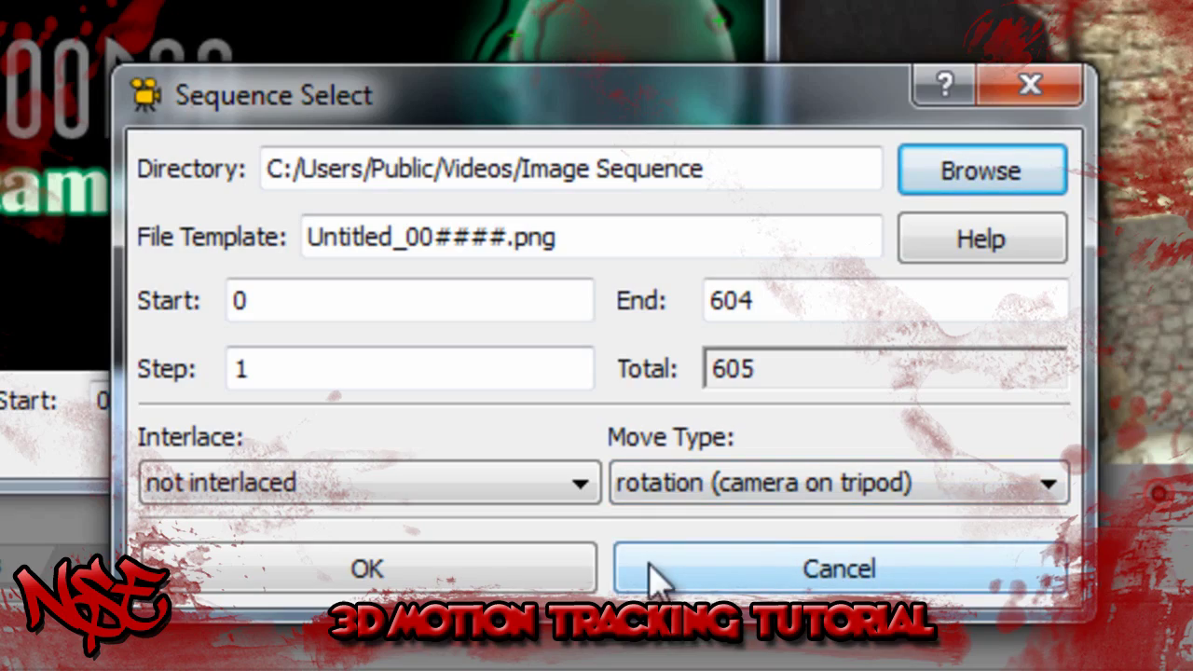
pyautogui.click(354, 570)
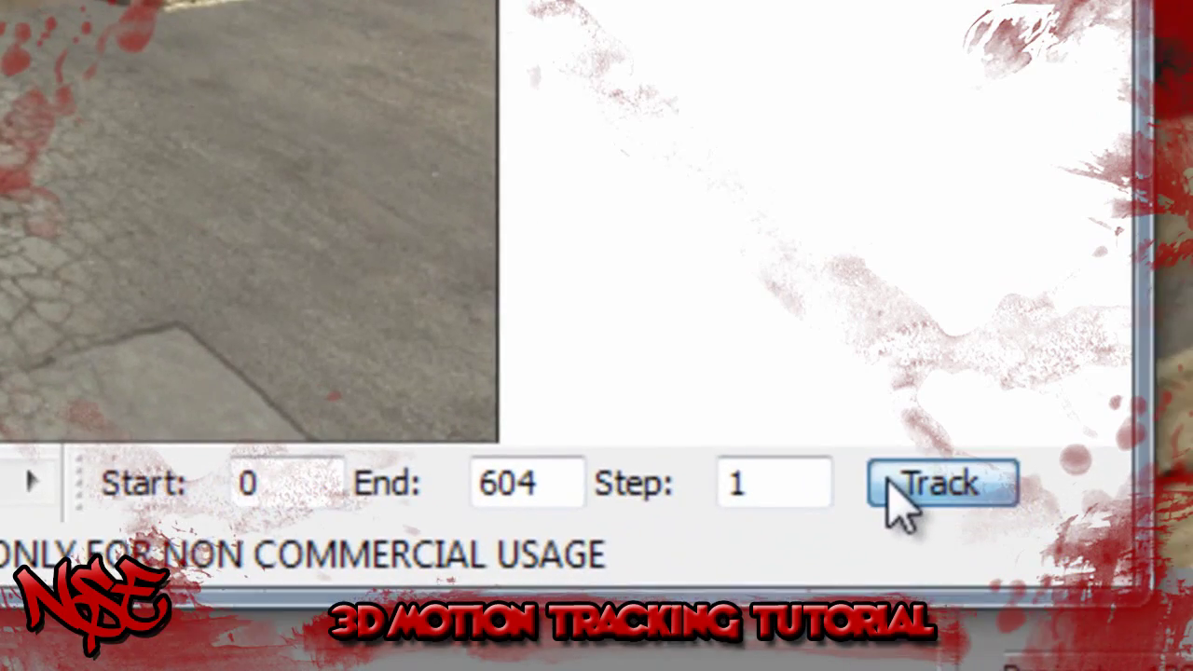
# Track the footage, then stop and close the tracking progress window.
pyautogui.click(897, 492)
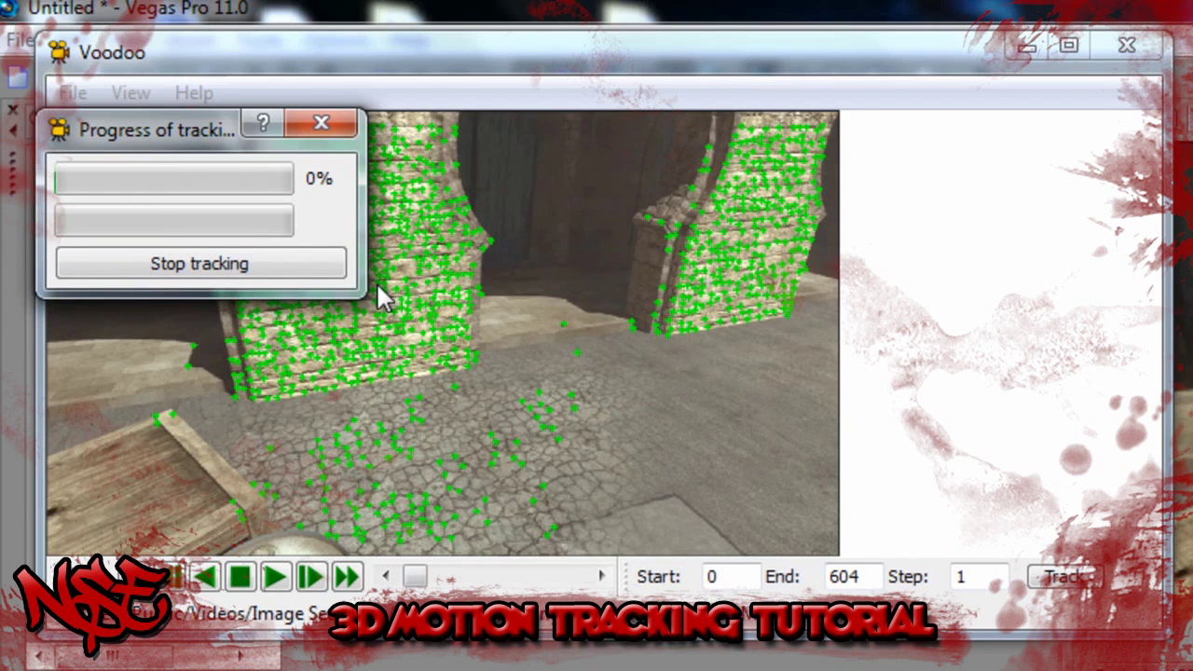
pyautogui.click(314, 266)
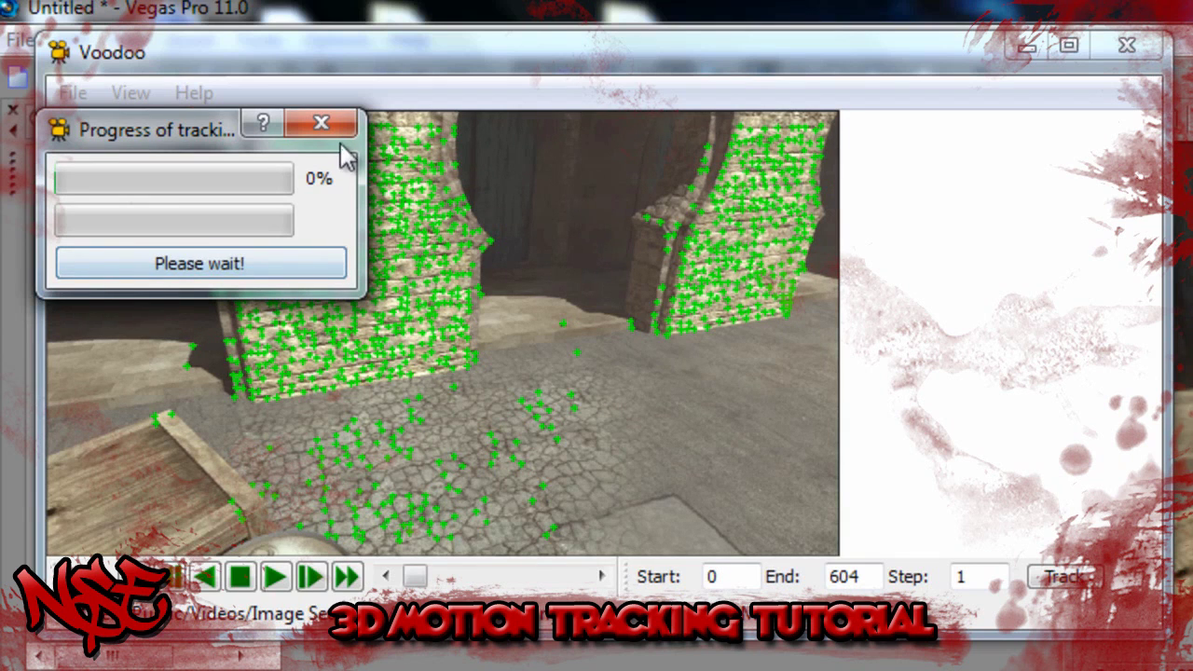
pyautogui.click(338, 133)
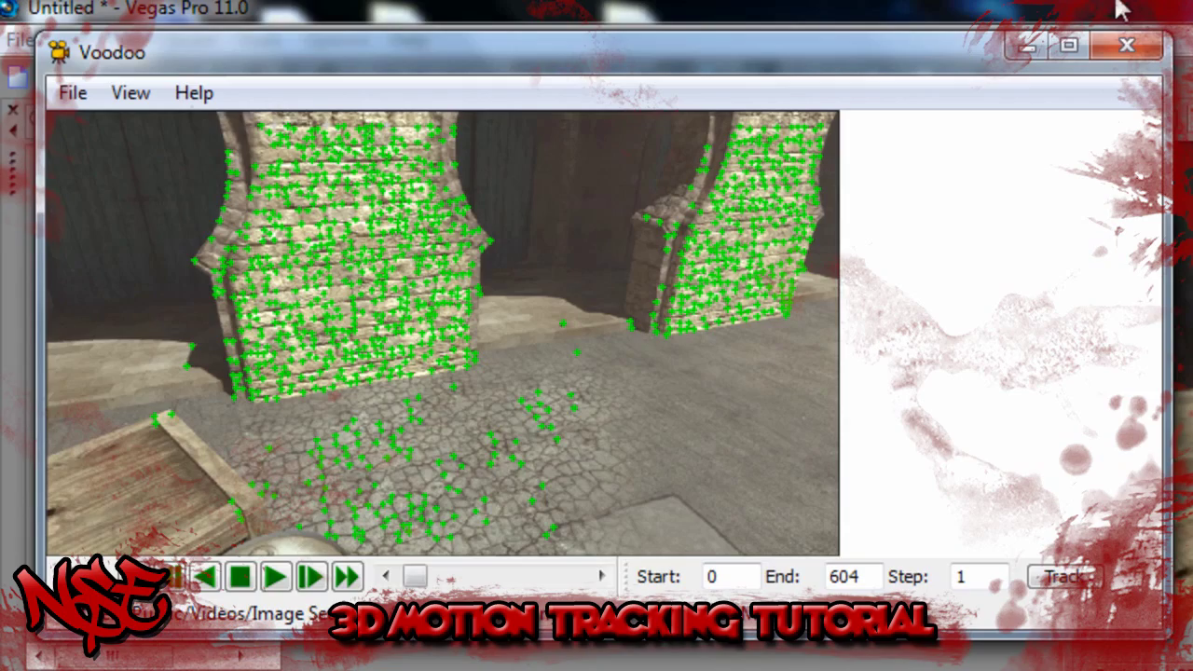
# Check the console log's final RMSE of 0.755238 pel, then minimize the console.
pyautogui.click(1130, 46)
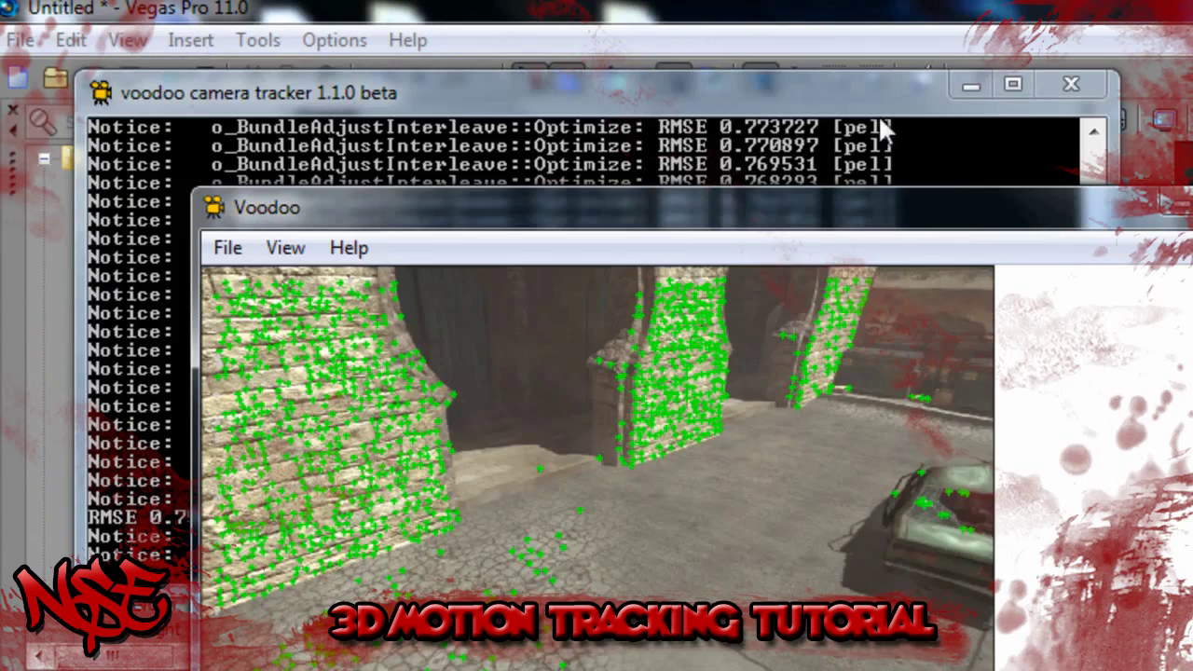
pyautogui.click(864, 90)
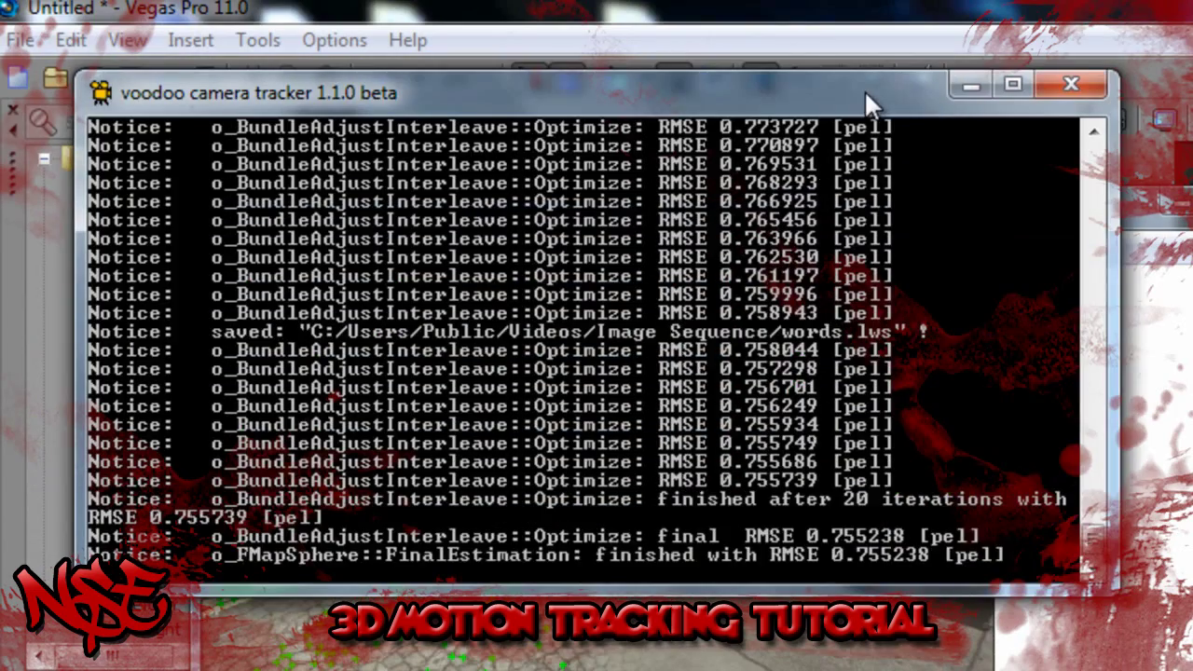
pyautogui.moveTo(1086, 518); pyautogui.dragTo(1111, 161)
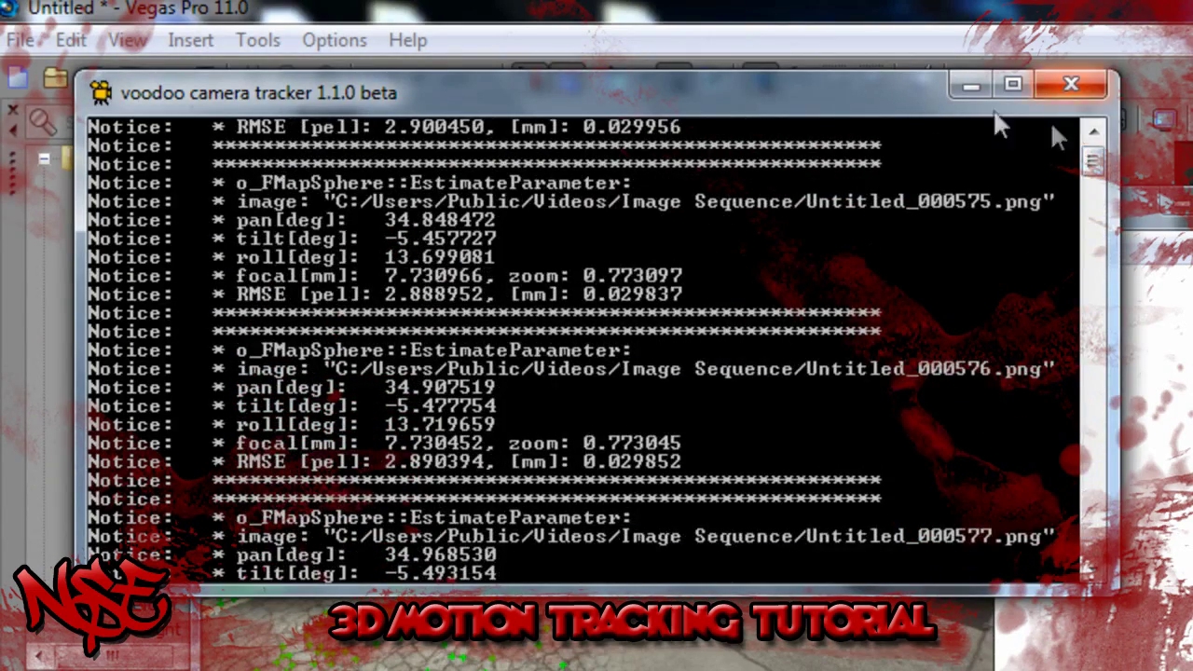
pyautogui.click(969, 86)
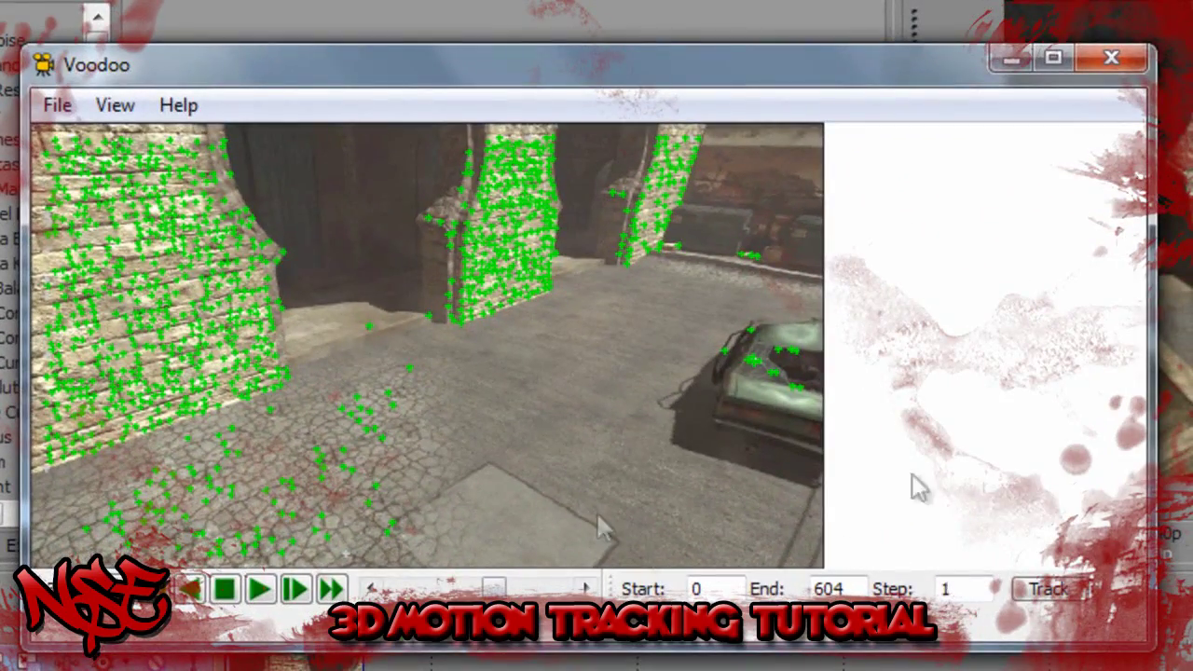
pyautogui.click(46, 109)
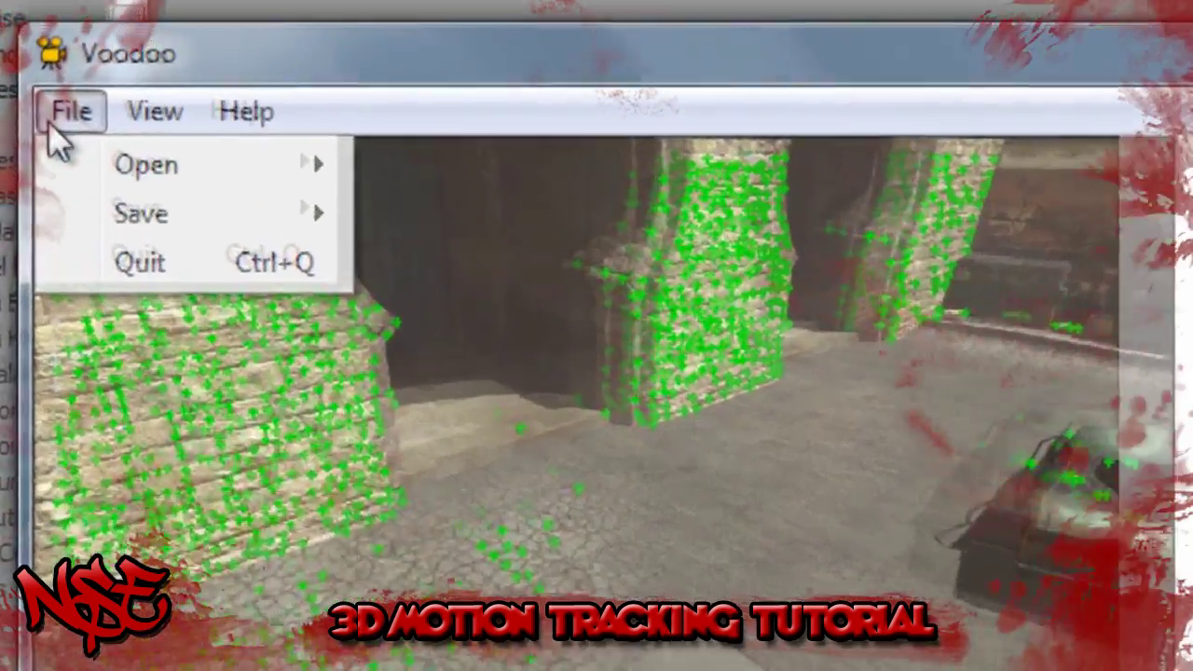
# Save the track as Lightwave 3D scene 'text' in Videos > Image Sequence, exporting all points.
pyautogui.moveTo(117, 178)
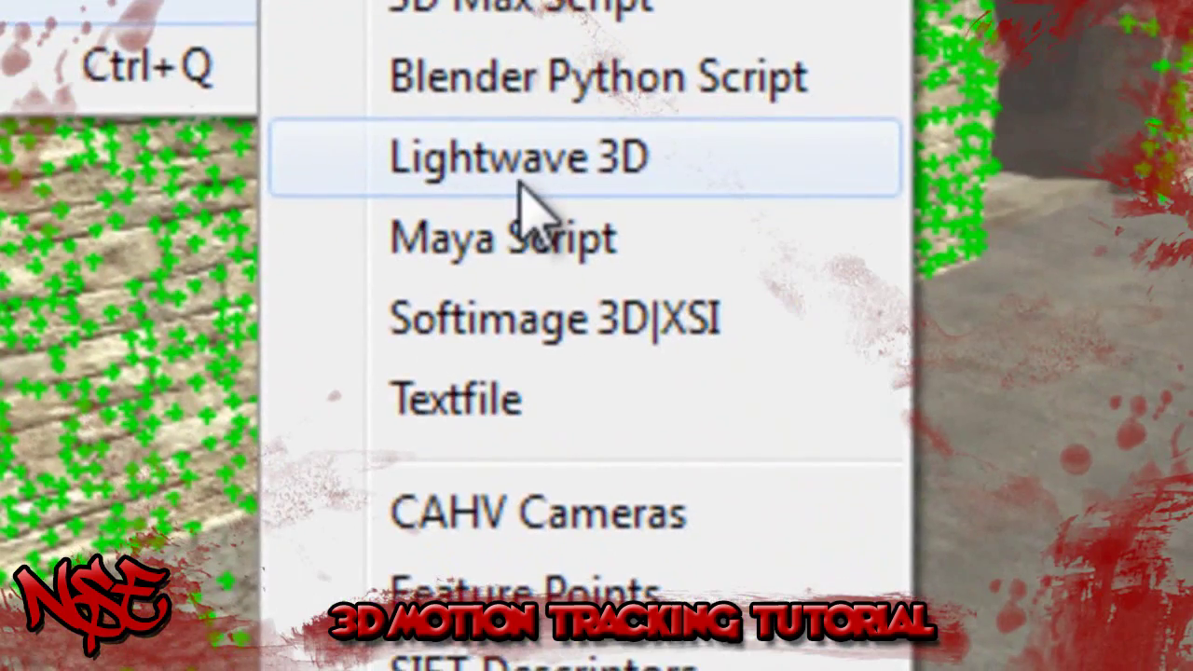
pyautogui.click(522, 197)
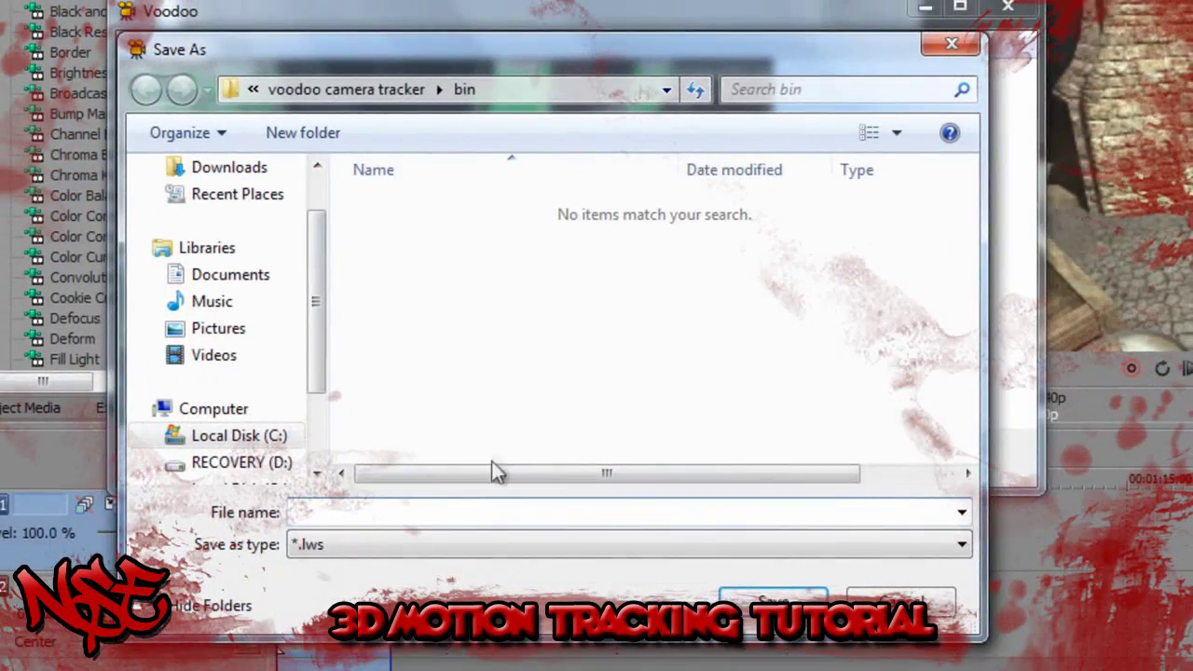
pyautogui.click(233, 363)
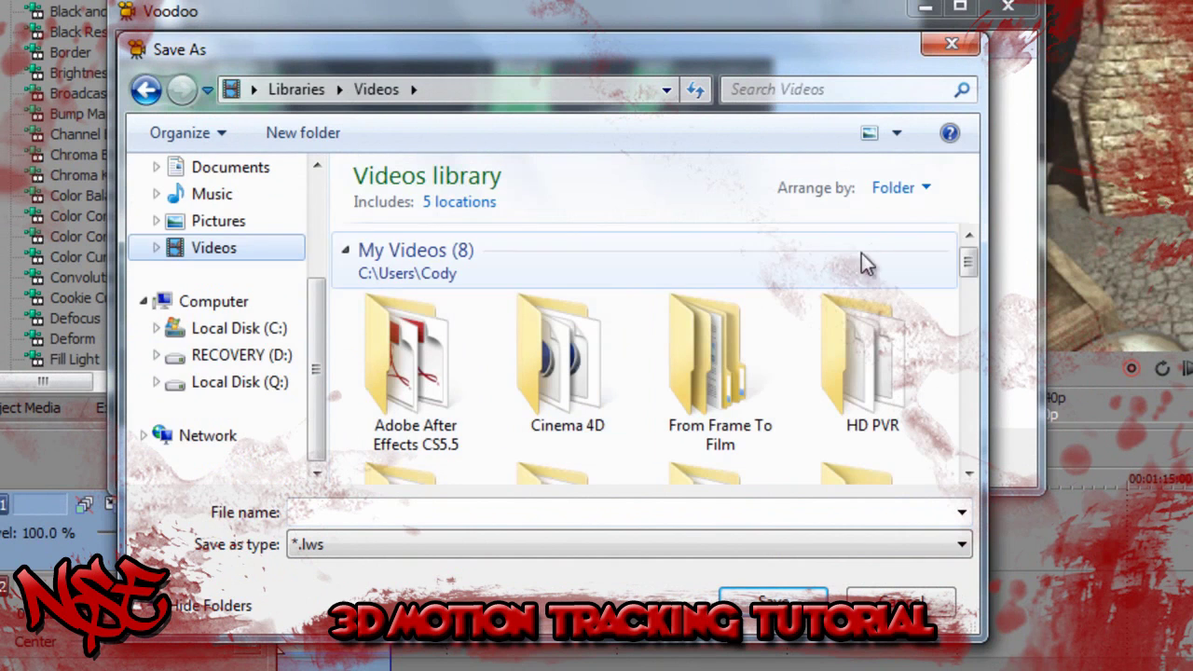
pyautogui.moveTo(978, 265); pyautogui.dragTo(857, 325)
pyautogui.doubleClick(407, 245)
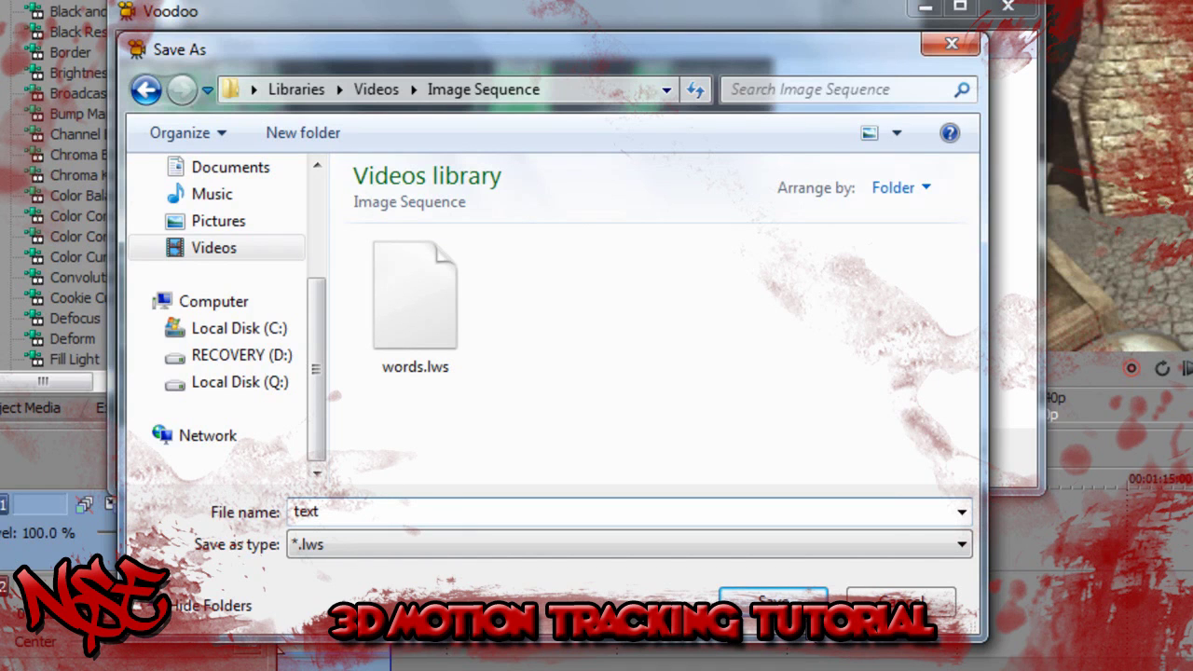
pyautogui.click(773, 601)
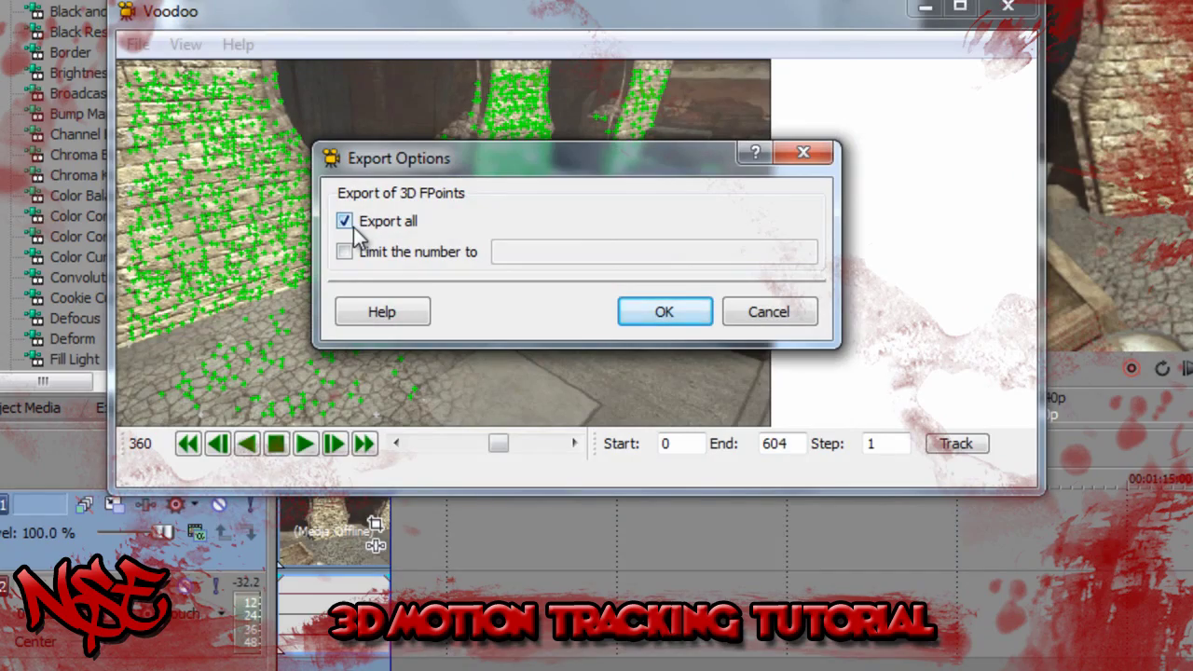
pyautogui.click(685, 323)
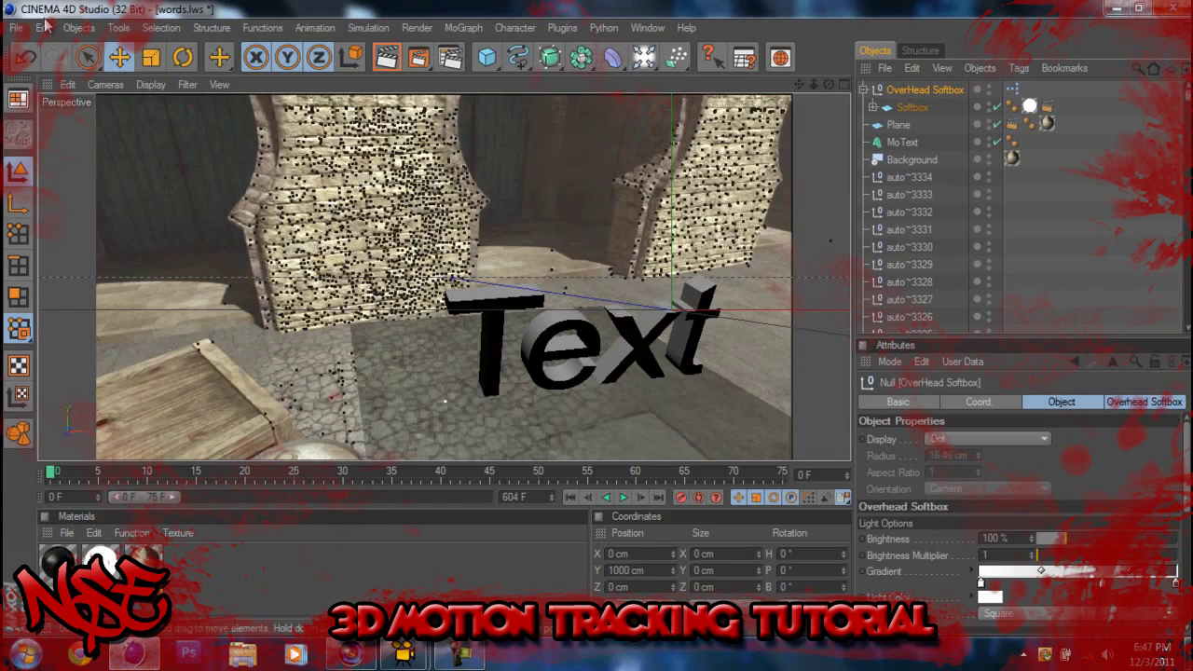
# Start a new scene and import text.lws at Scale 10 Centimeters with Textures and Lights.
pyautogui.click(17, 27)
pyautogui.click(33, 53)
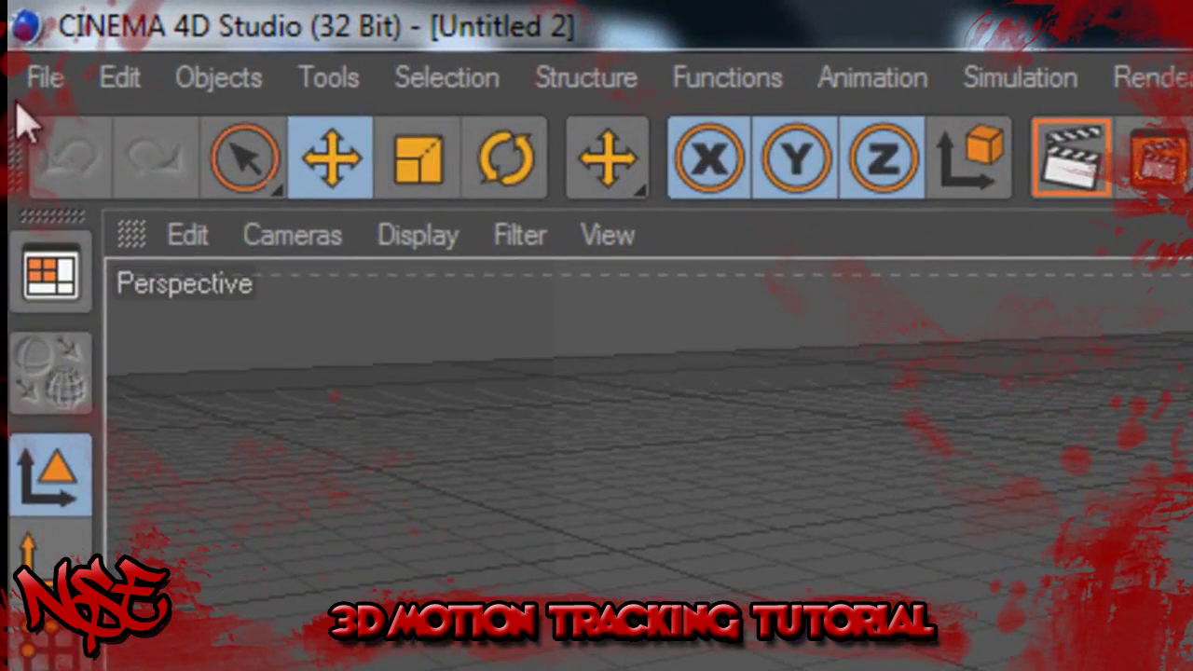
pyautogui.click(37, 67)
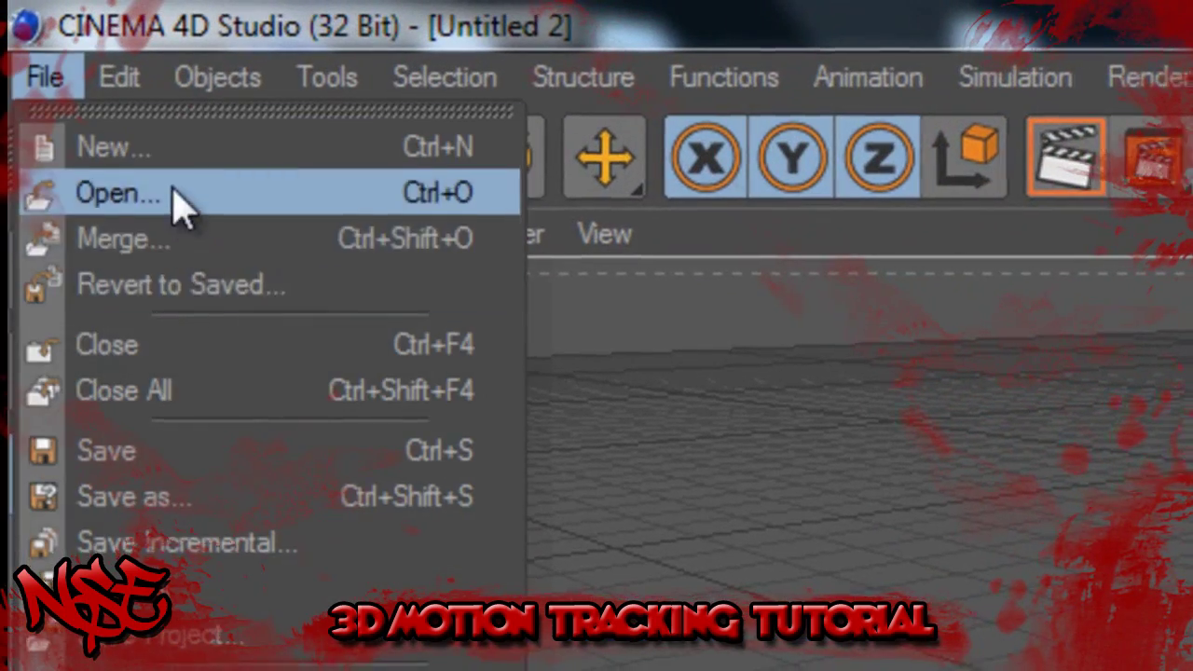
pyautogui.click(176, 198)
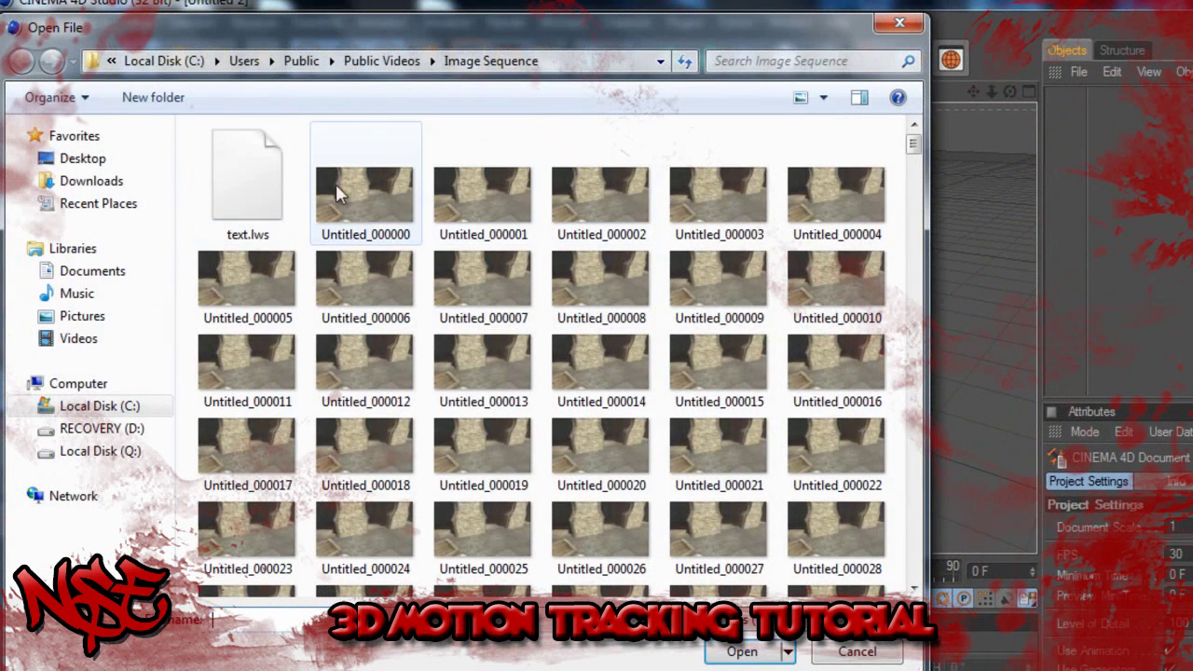
pyautogui.click(251, 186)
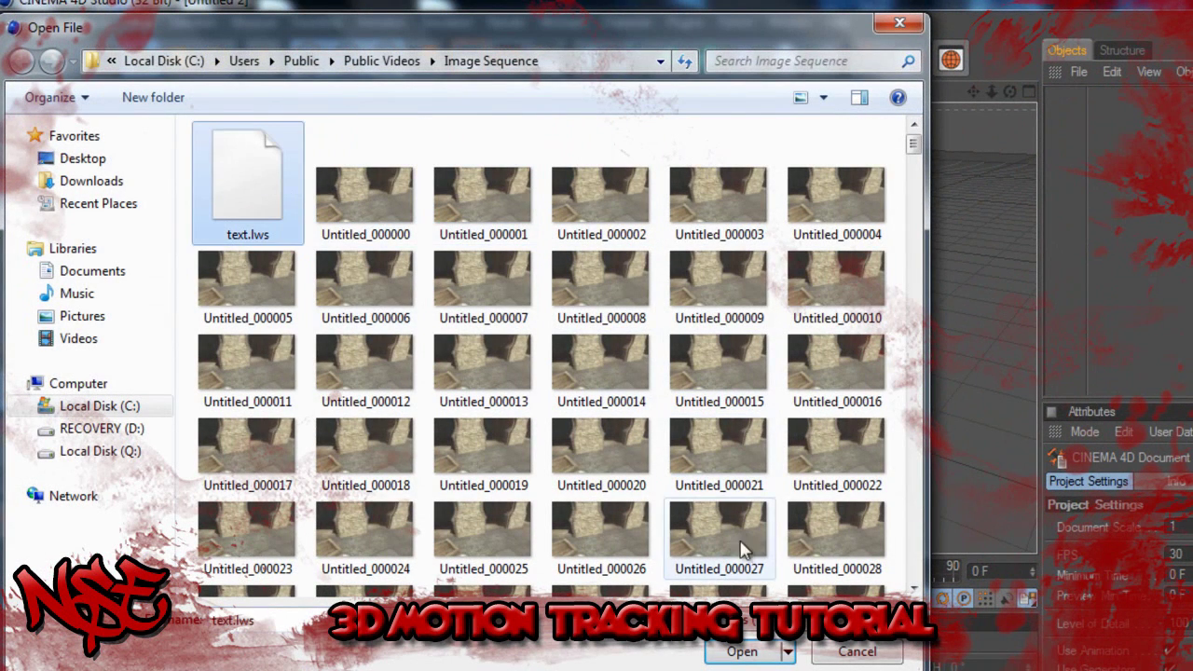
pyautogui.click(736, 652)
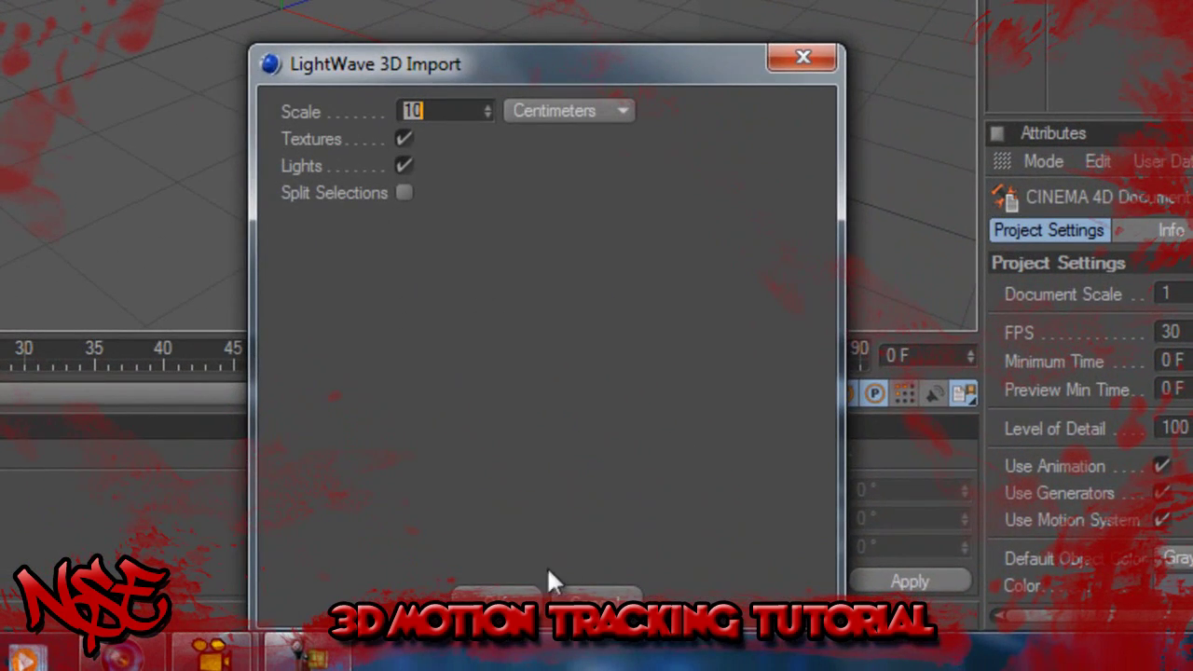
pyautogui.click(527, 590)
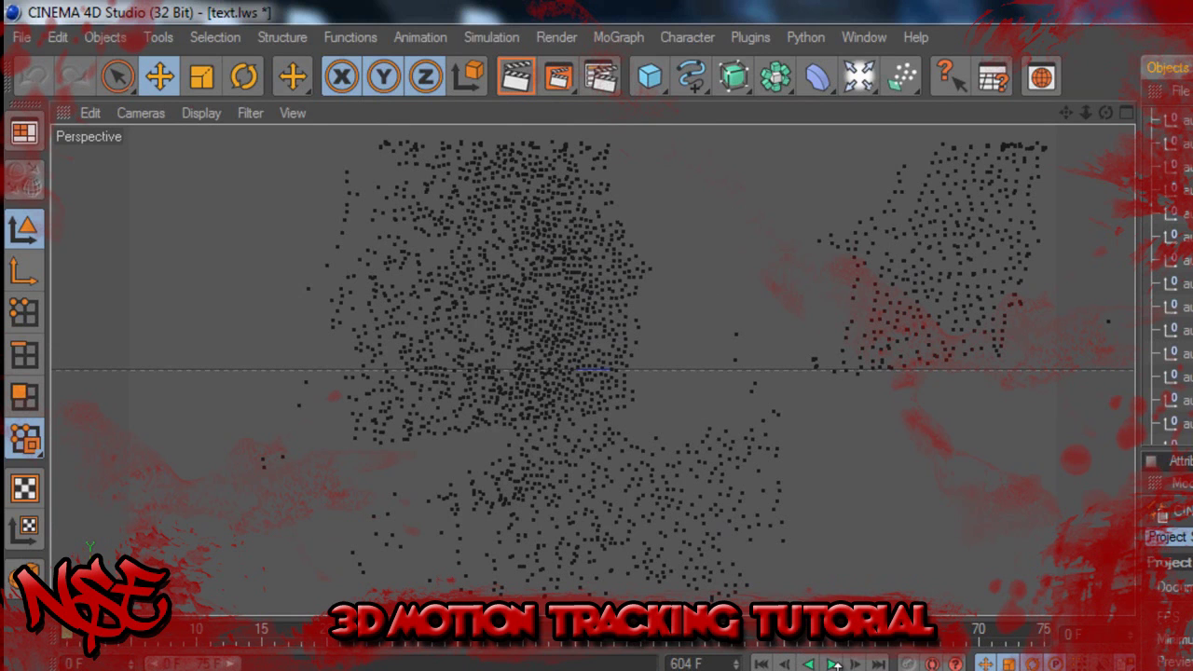
# Play back the tracked camera animation, then pause and return to frame 0.
pyautogui.press('F8')
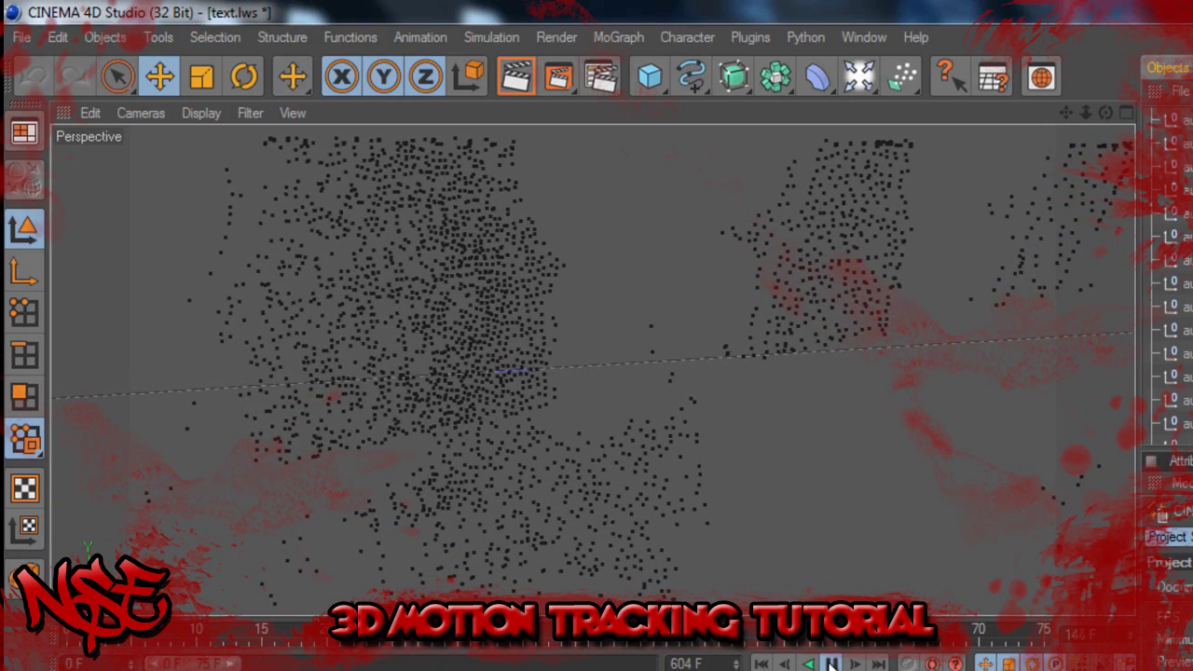
pyautogui.click(831, 662)
pyautogui.moveTo(75, 641); pyautogui.dragTo(42, 639)
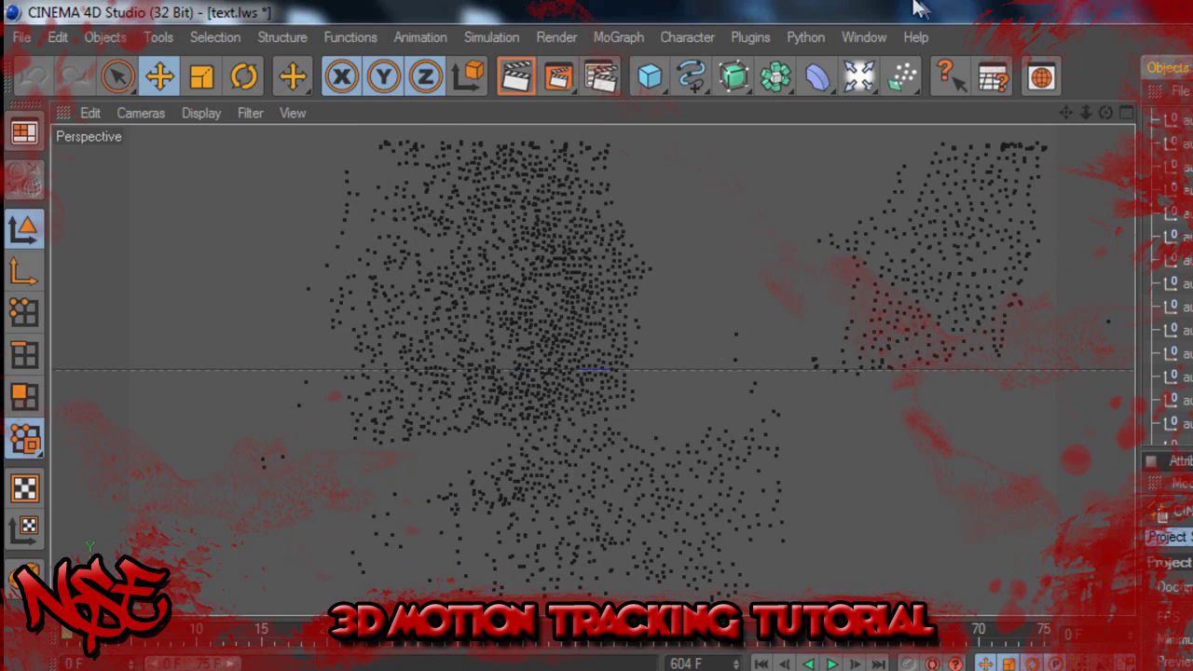
# Add a Background object from the scene objects flyout.
pyautogui.click(861, 77)
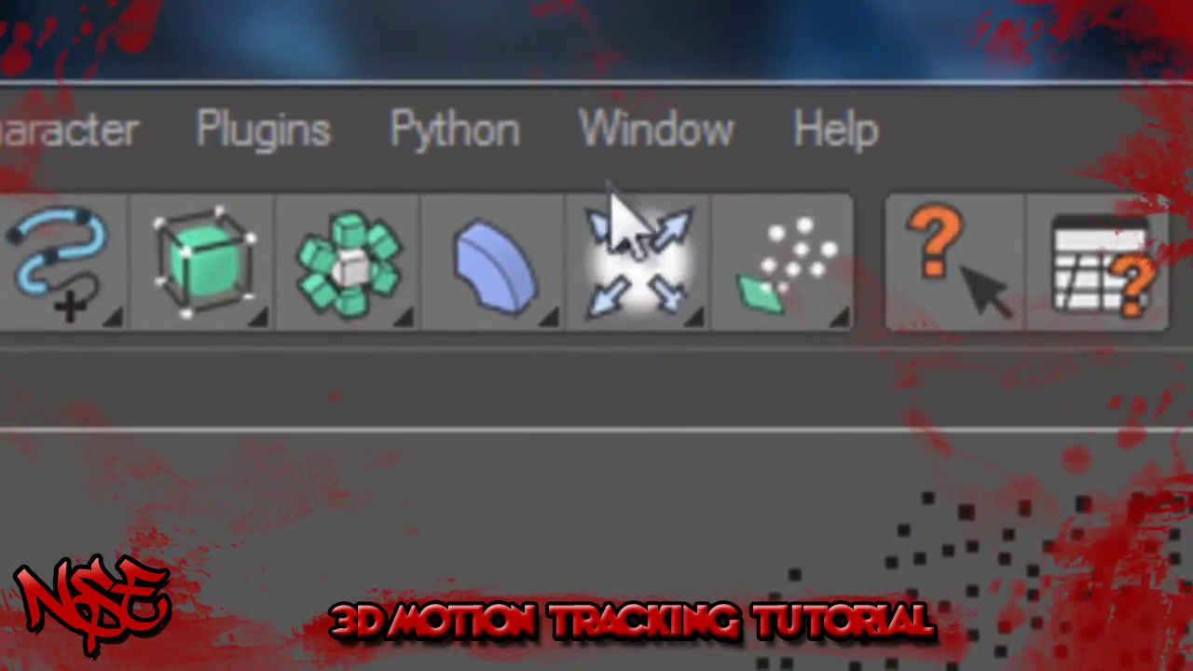
pyautogui.click(759, 157)
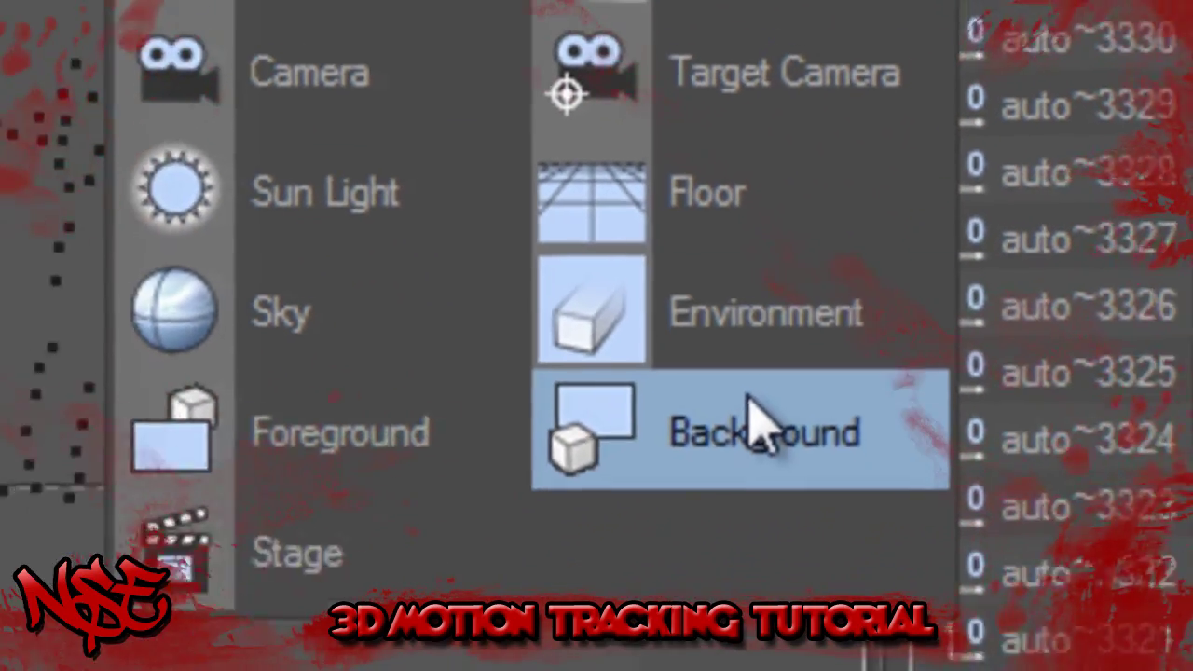
pyautogui.click(727, 457)
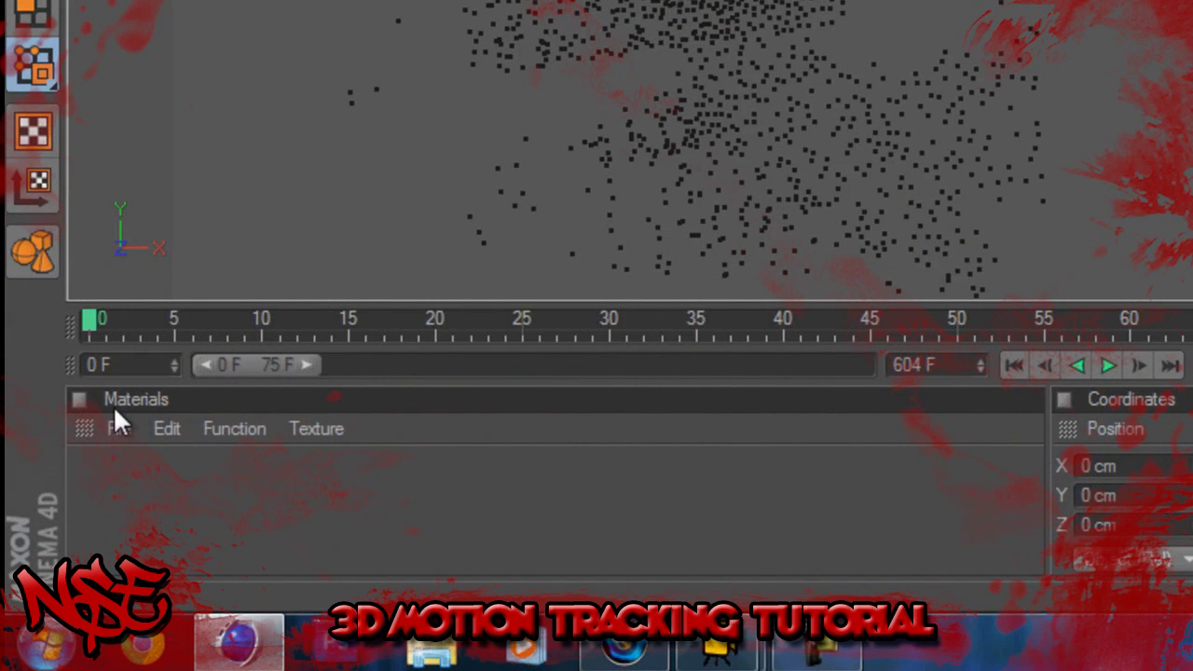
# Create a new material Mat and load Untitled_000000.png as its colour texture.
pyautogui.doubleClick(150, 504)
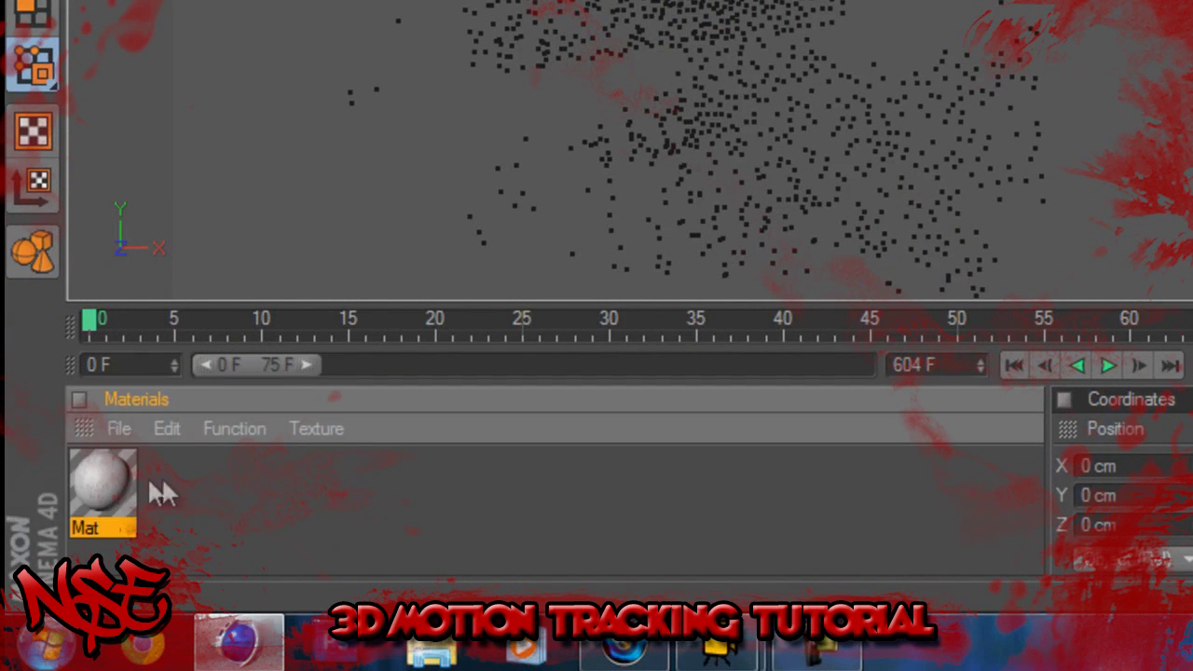
pyautogui.doubleClick(113, 490)
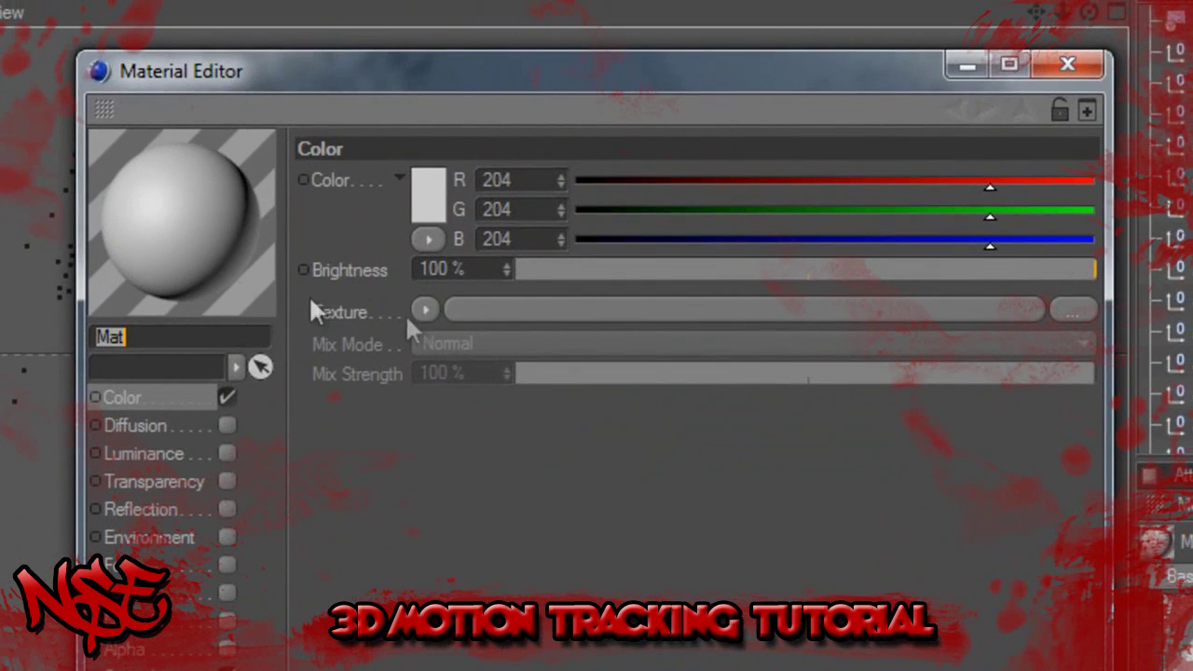
pyautogui.click(193, 396)
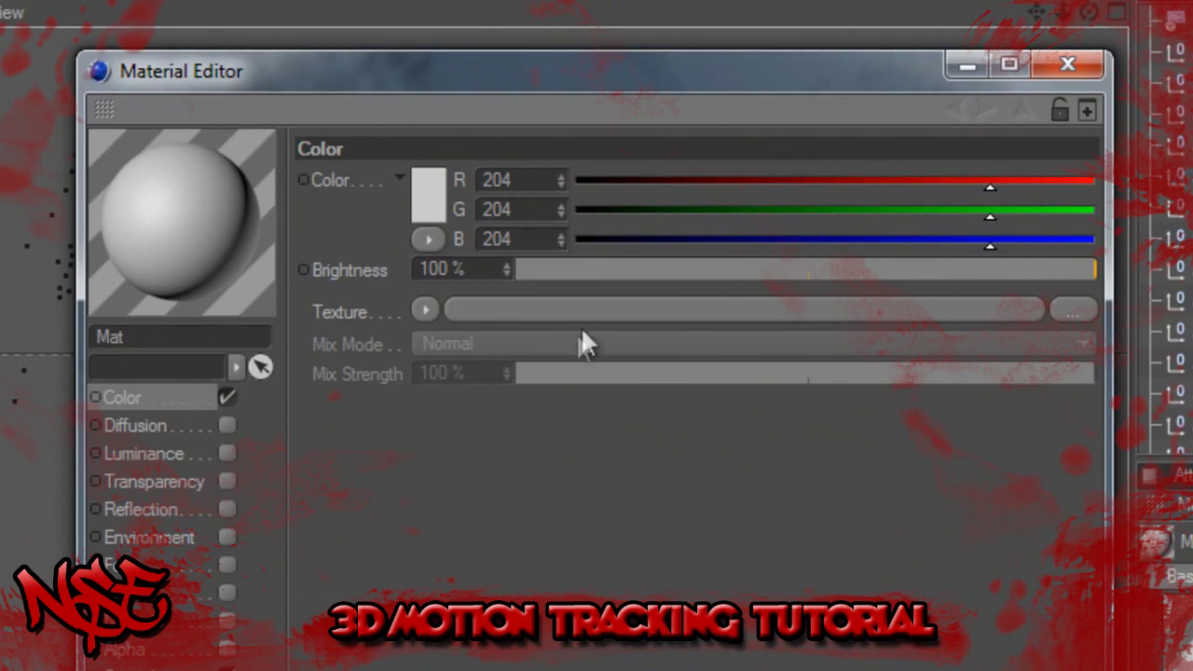
pyautogui.click(1063, 309)
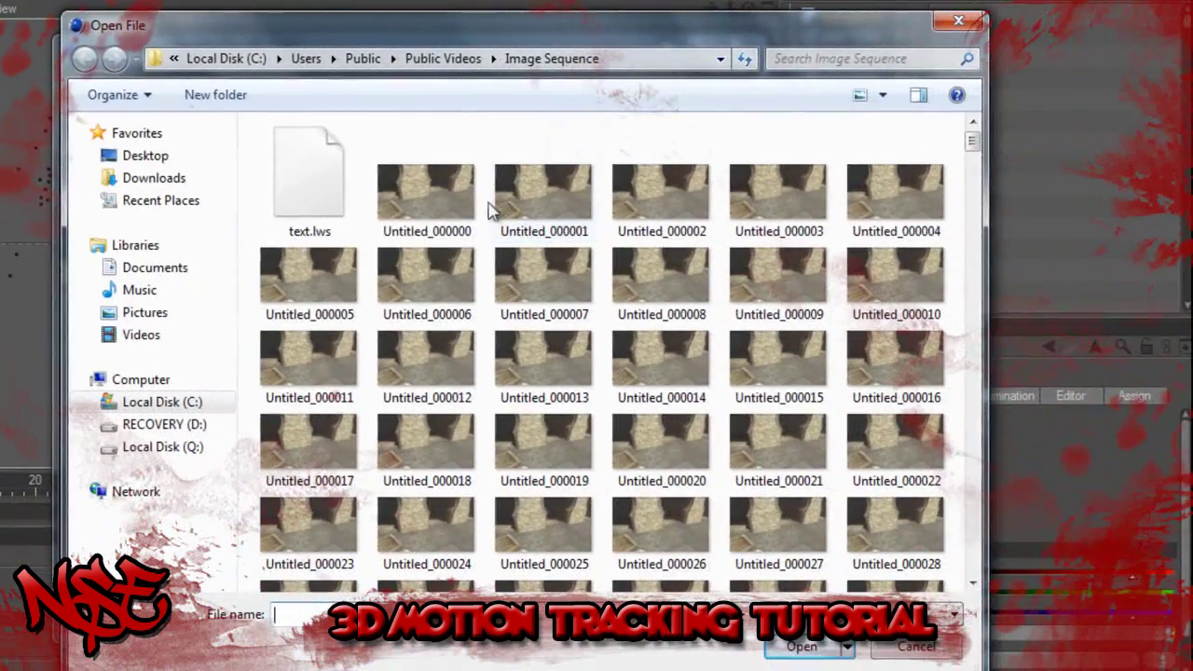
pyautogui.click(647, 323)
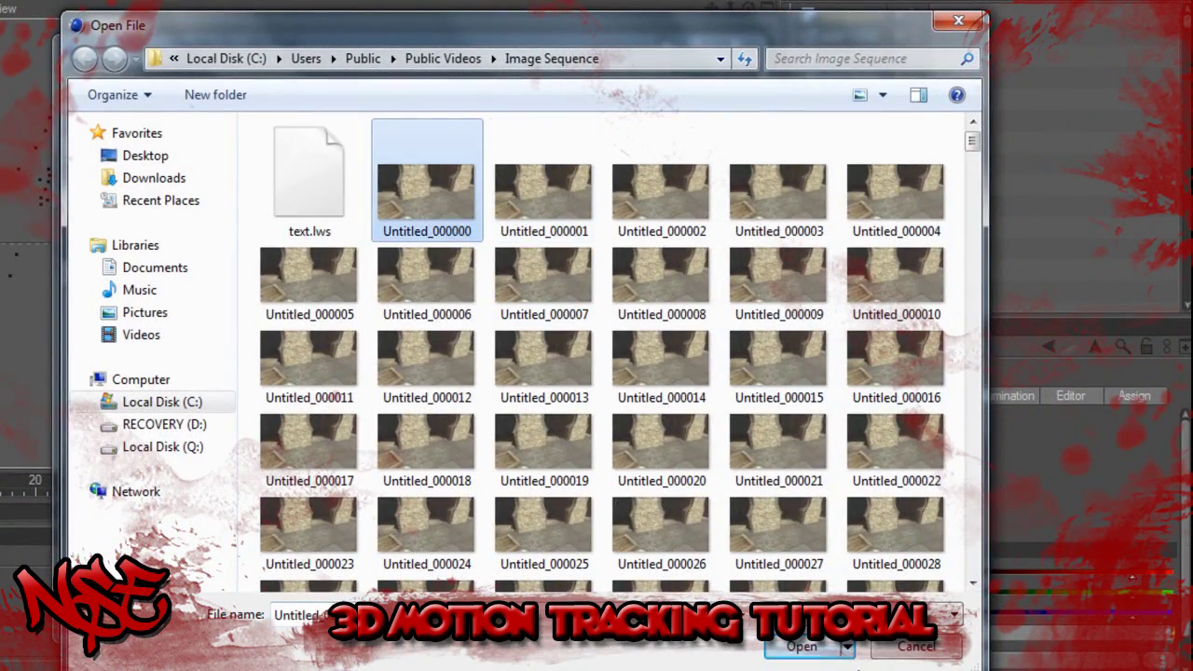
pyautogui.click(838, 655)
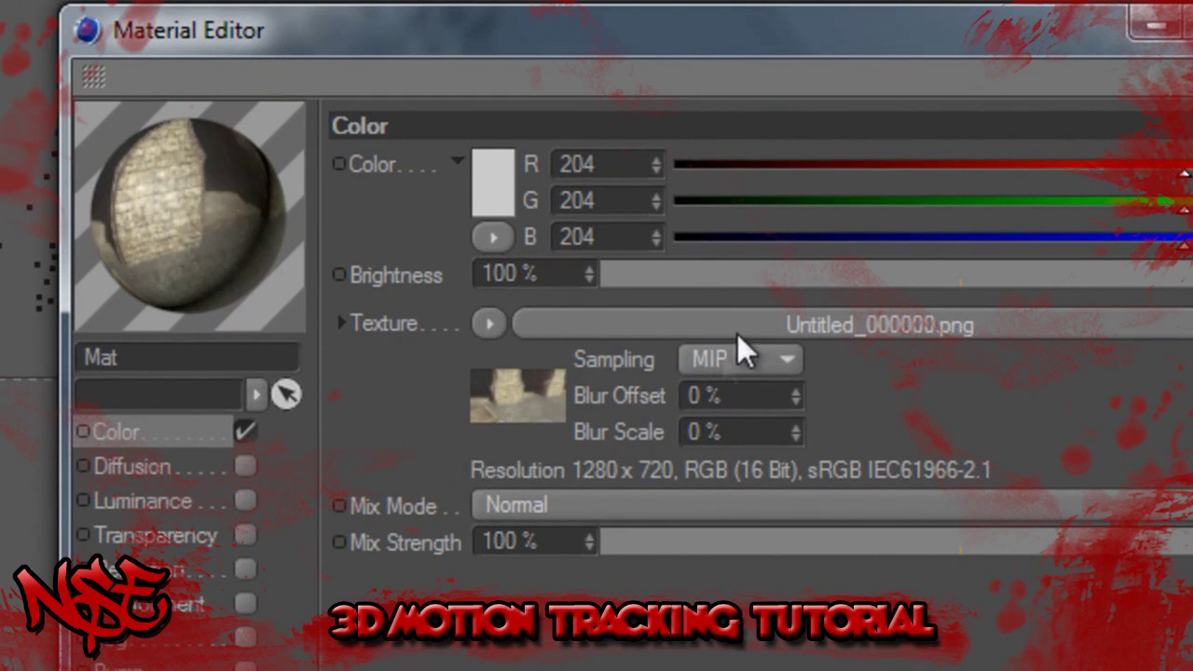
# Calculate the texture's image-sequence animation so it runs frames 0–604 at 25 fps.
pyautogui.click(515, 419)
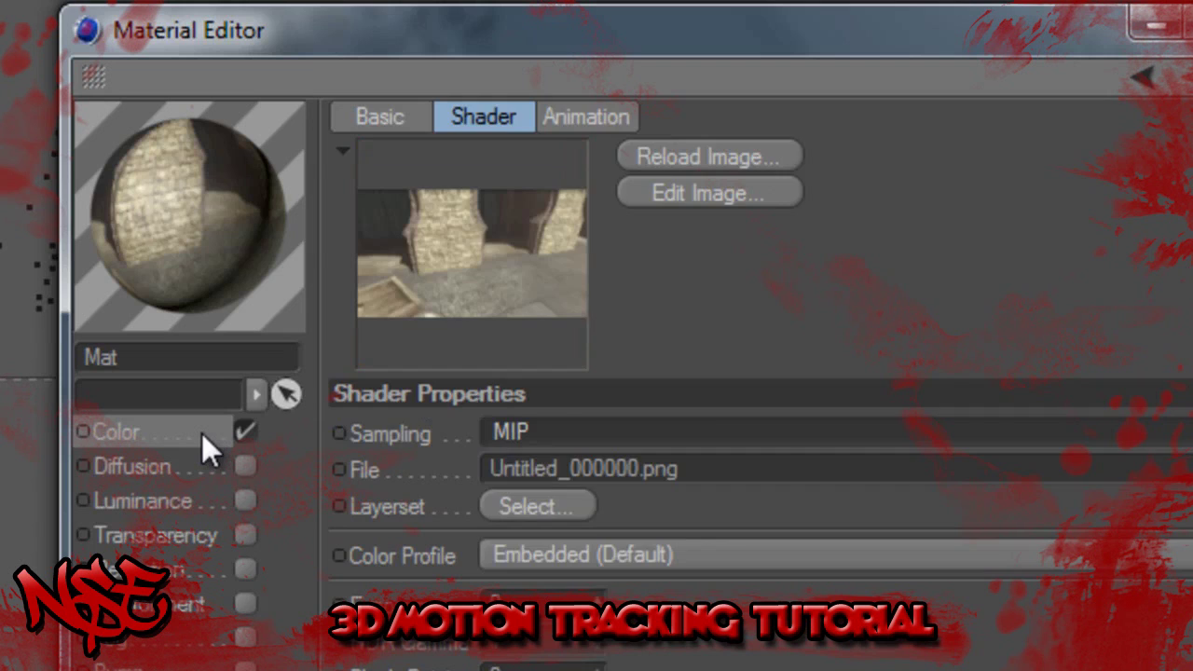
pyautogui.click(201, 432)
pyautogui.click(497, 414)
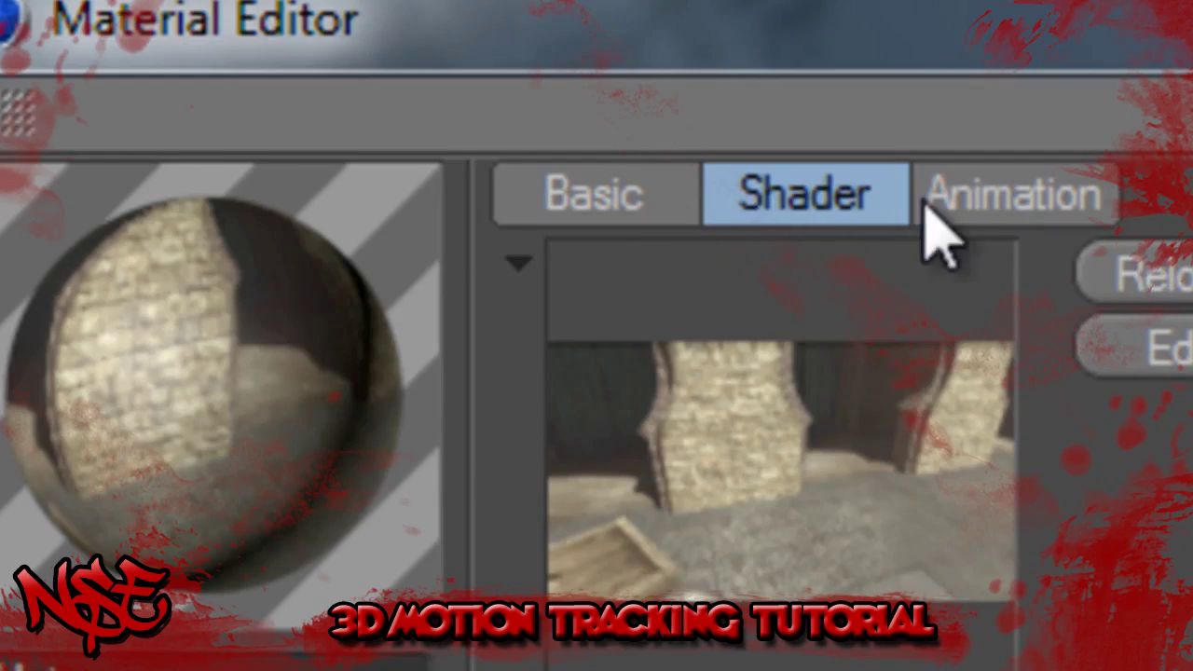
pyautogui.click(932, 207)
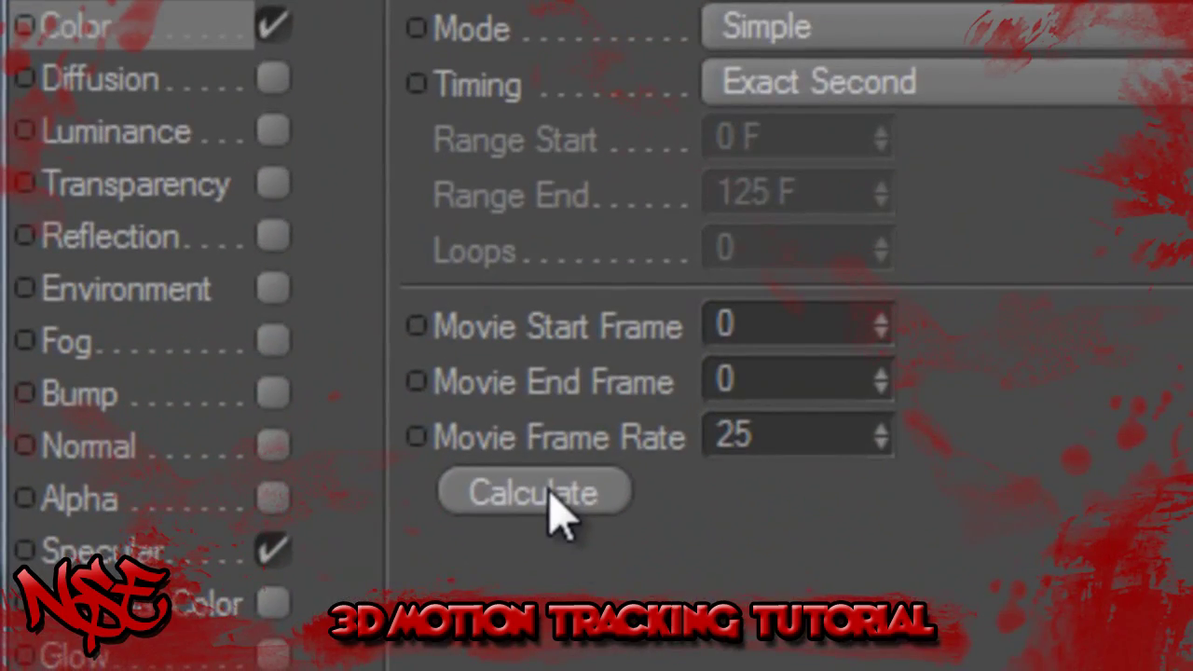
pyautogui.click(549, 494)
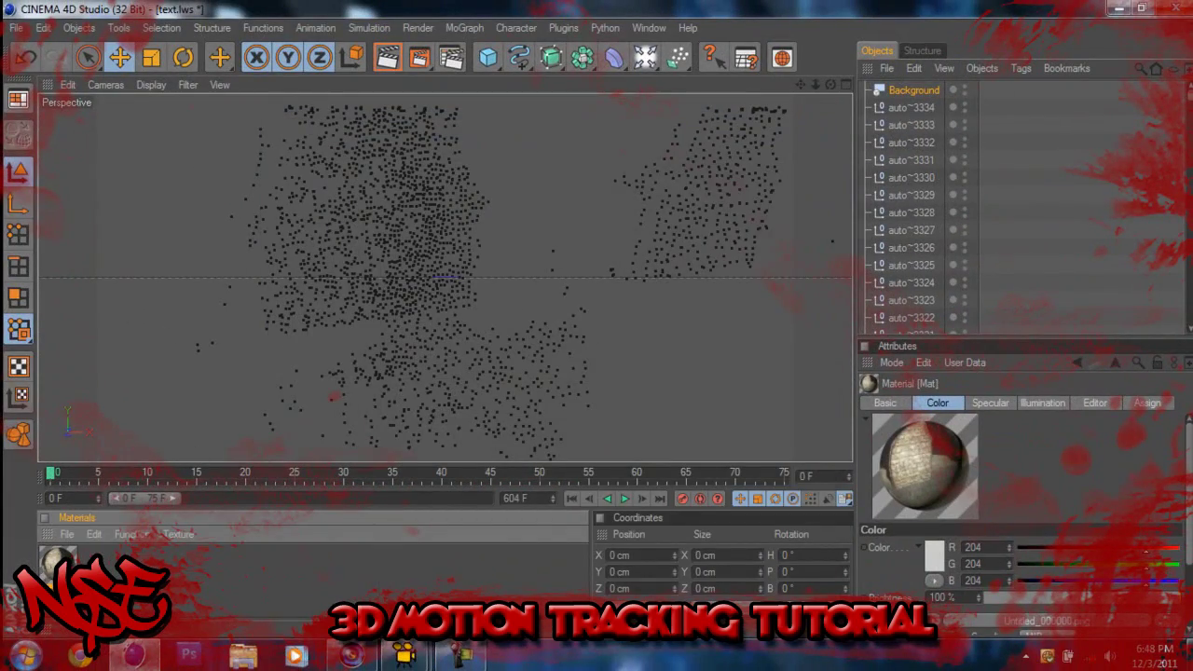
# Apply Mat to the Background object and play back the footage to check it, then rewind.
pyautogui.moveTo(56, 559); pyautogui.dragTo(909, 91)
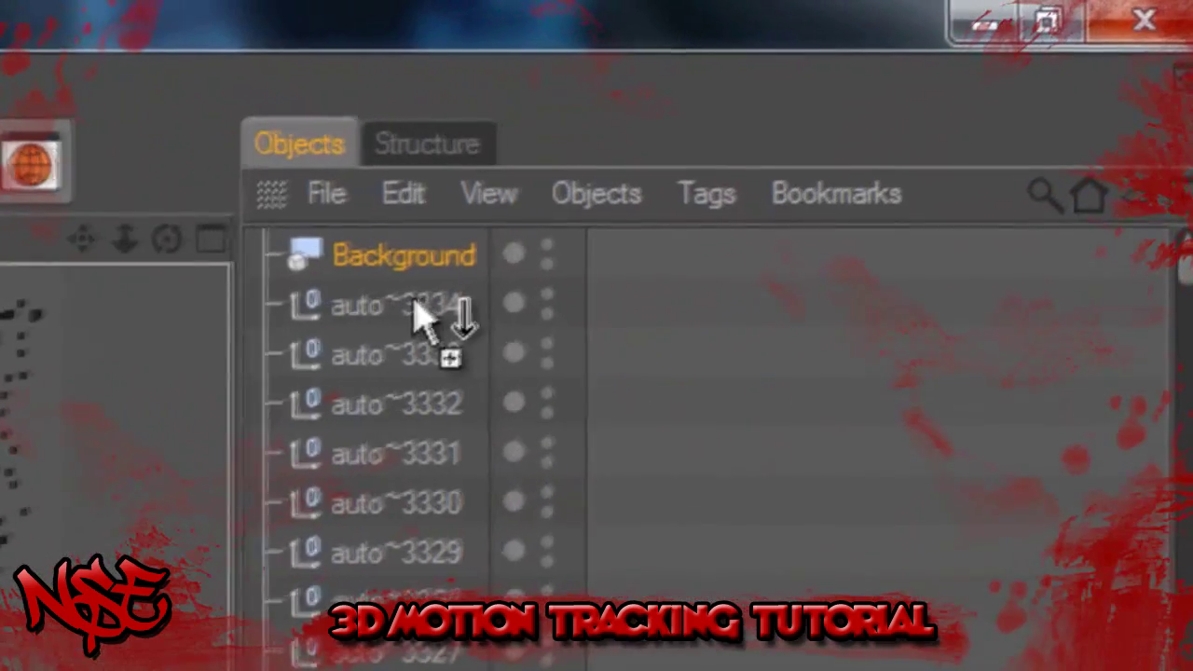
pyautogui.moveTo(393, 263); pyautogui.dragTo(397, 261)
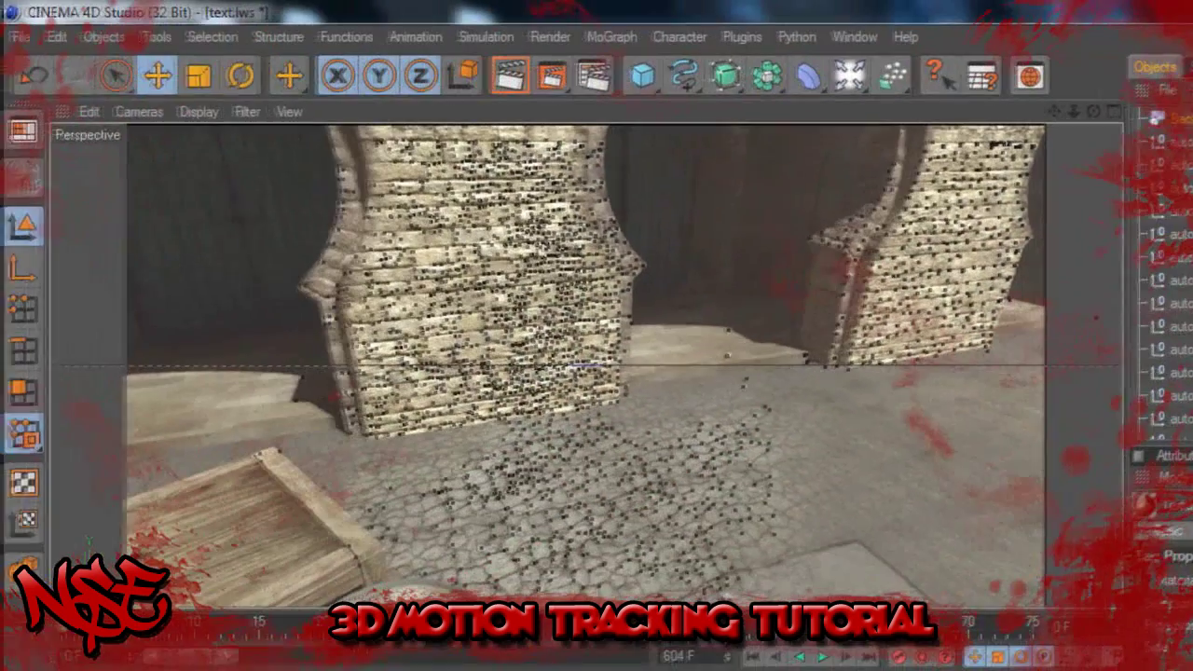
pyautogui.click(824, 657)
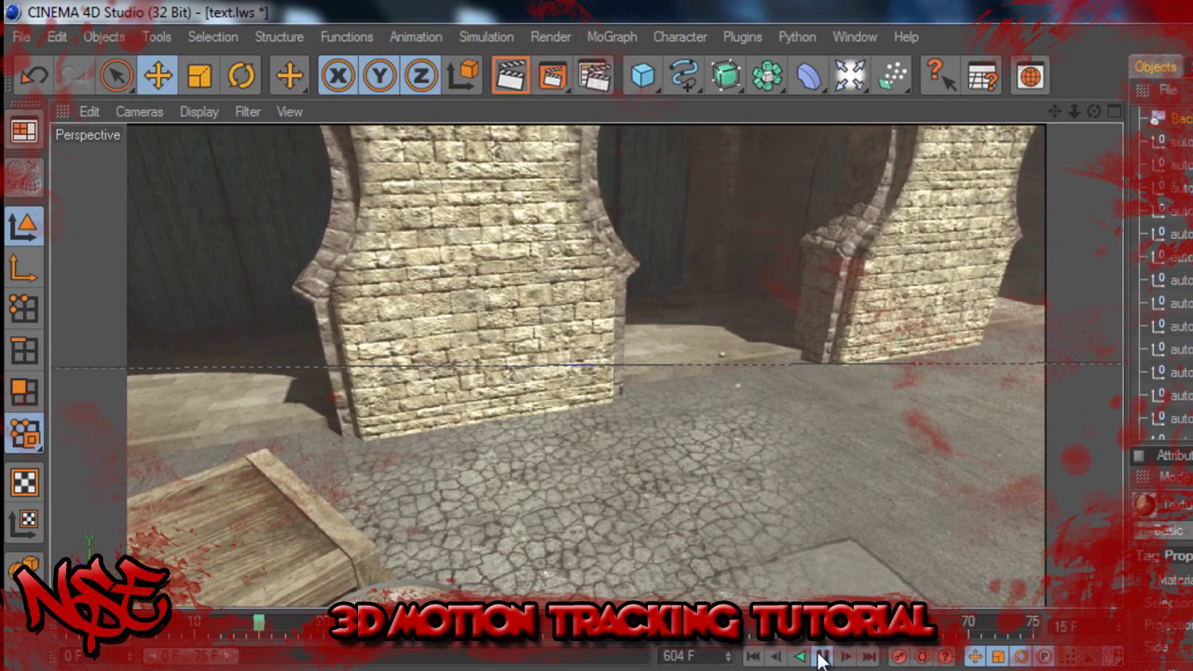
pyautogui.click(822, 657)
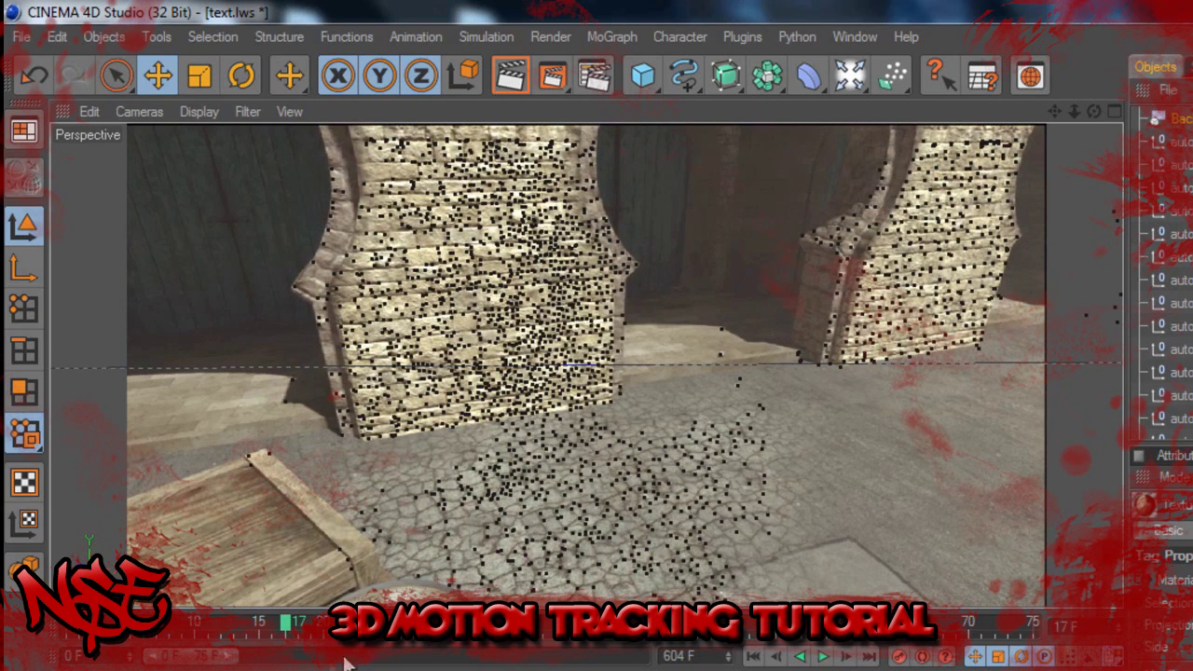
pyautogui.click(70, 633)
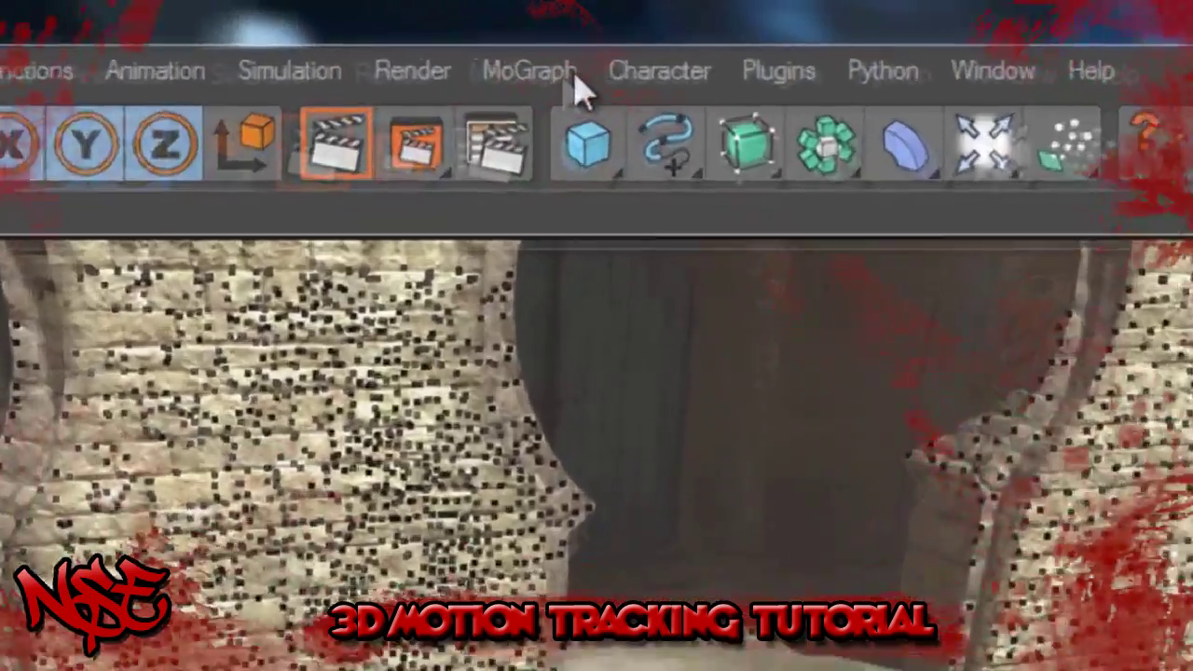
# Add a MoText object reading 'Text', pushed back along Z and lowered toward the floor.
pyautogui.click(621, 39)
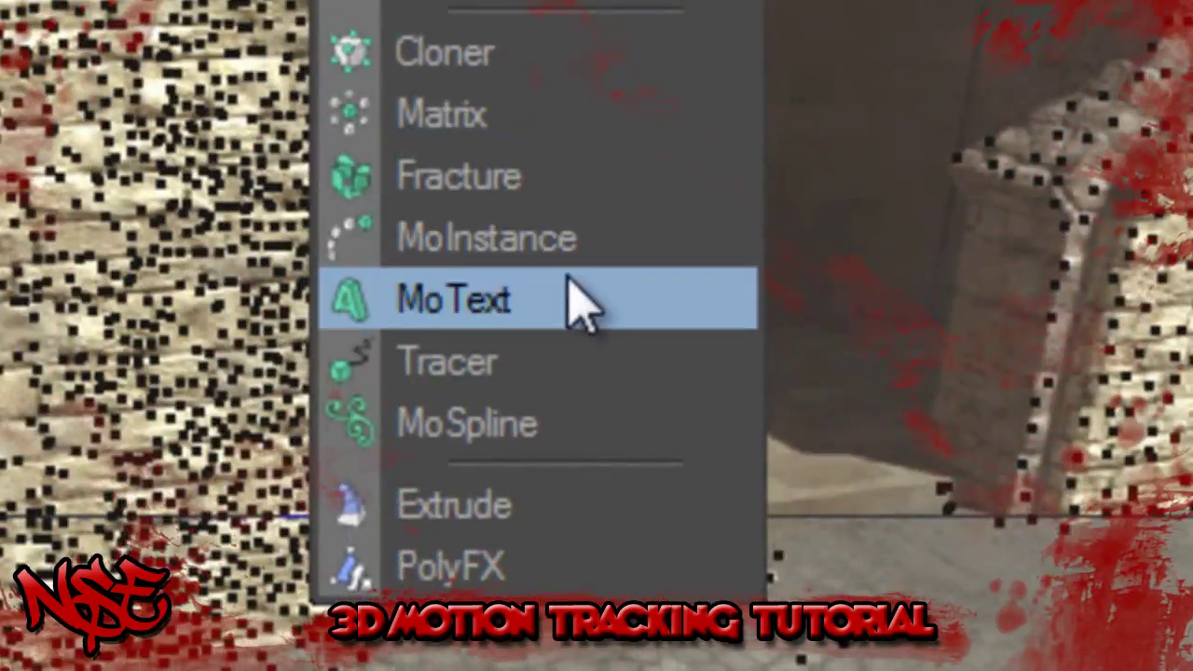
pyautogui.click(606, 589)
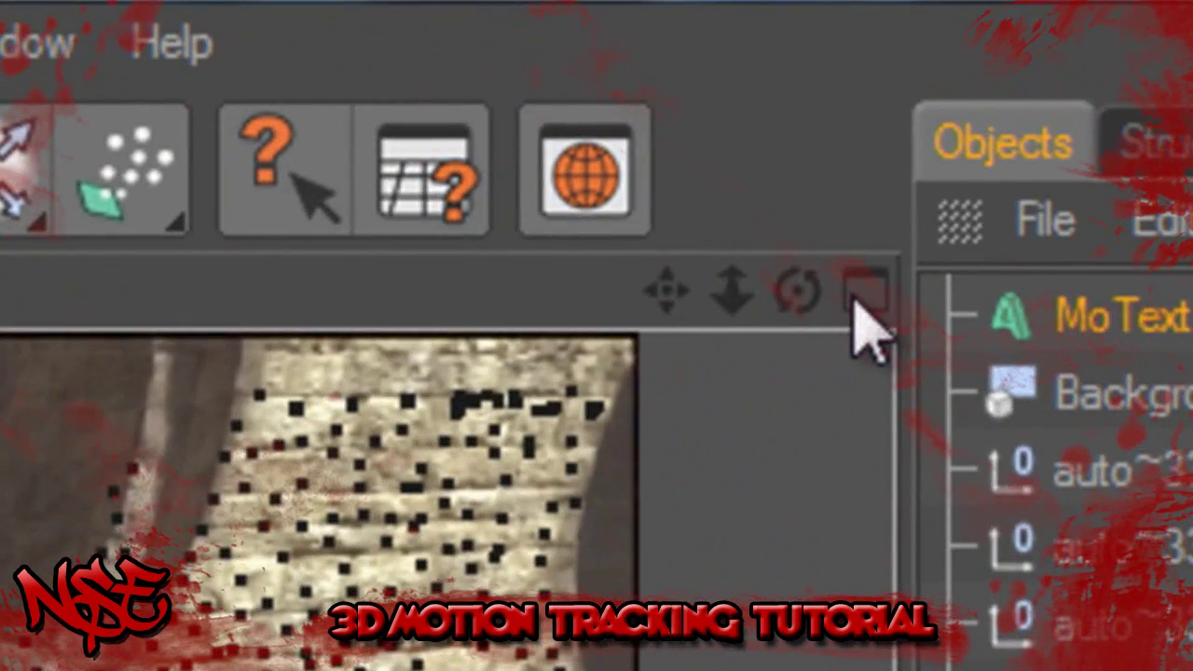
pyautogui.click(857, 300)
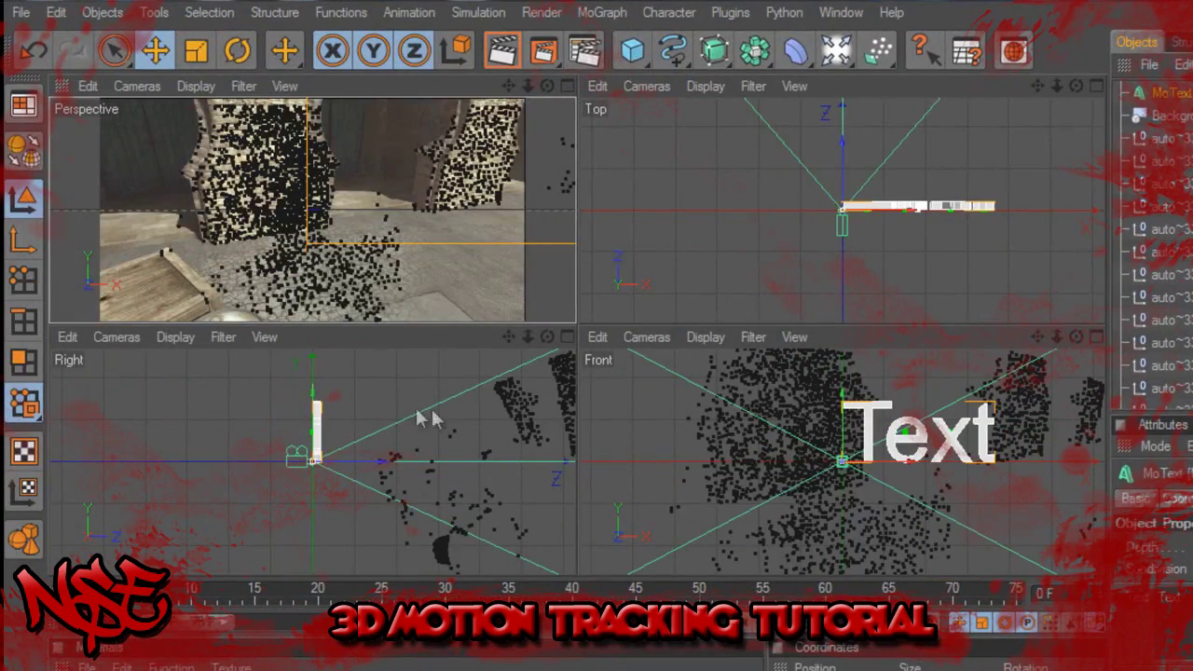
pyautogui.moveTo(383, 460); pyautogui.dragTo(576, 399)
pyautogui.moveTo(313, 145); pyautogui.dragTo(575, 320)
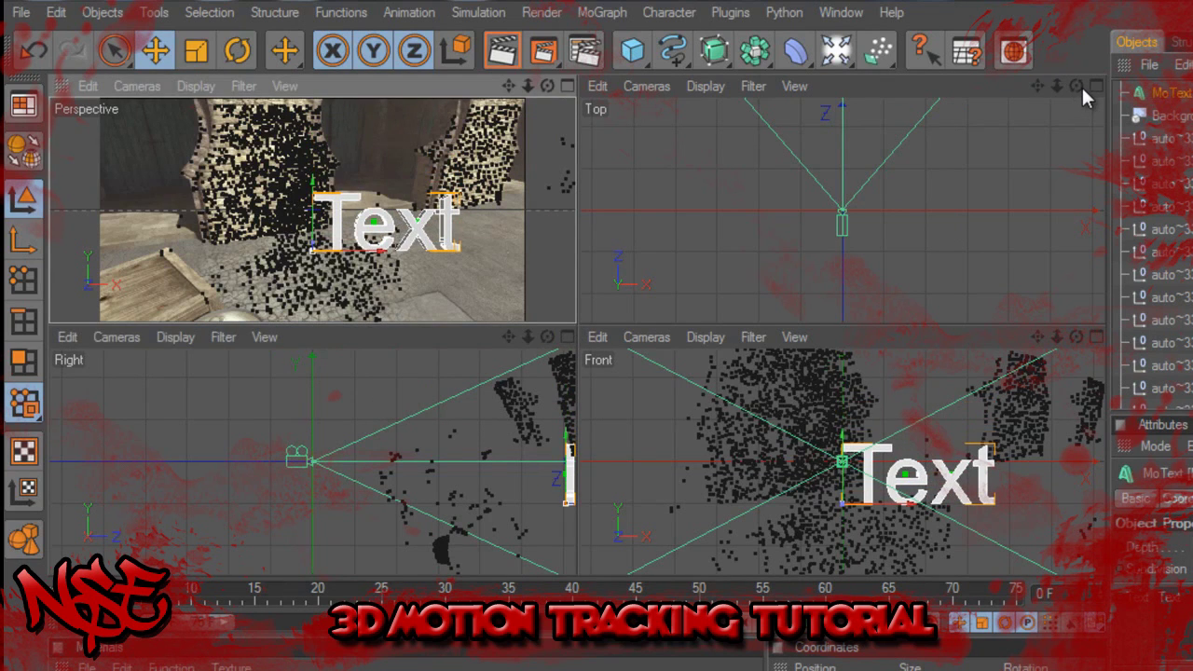
# Shift the Text right, tilt it forward about 18.6°, and settle it onto the floor.
pyautogui.click(566, 86)
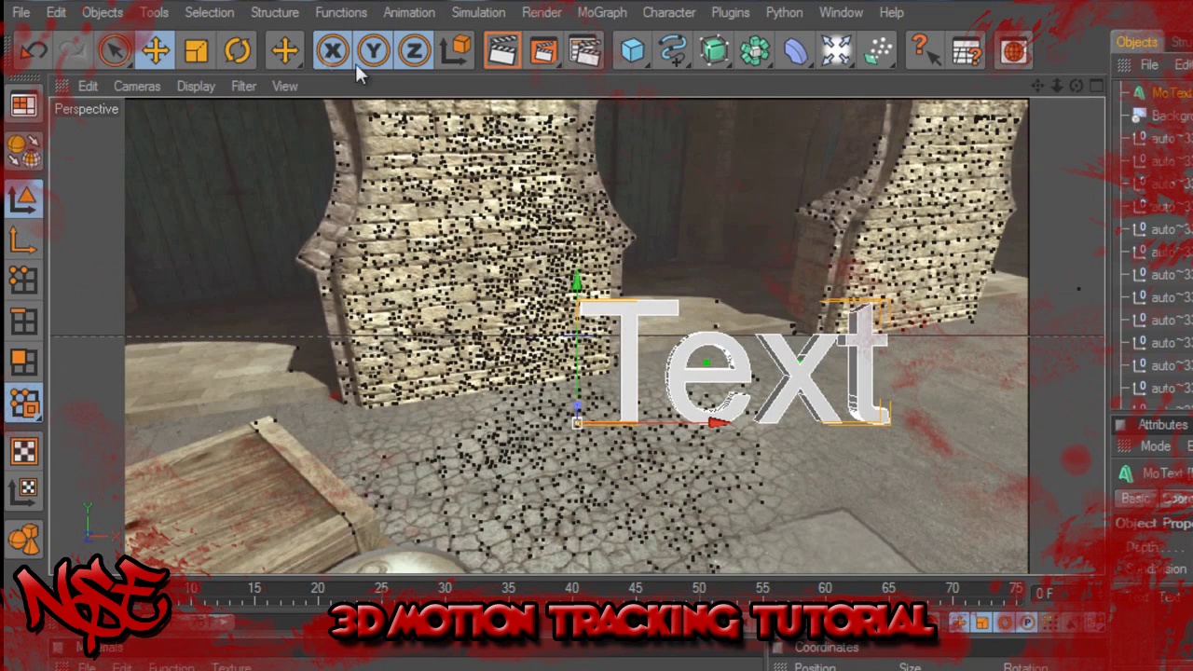
pyautogui.moveTo(685, 426); pyautogui.dragTo(759, 426)
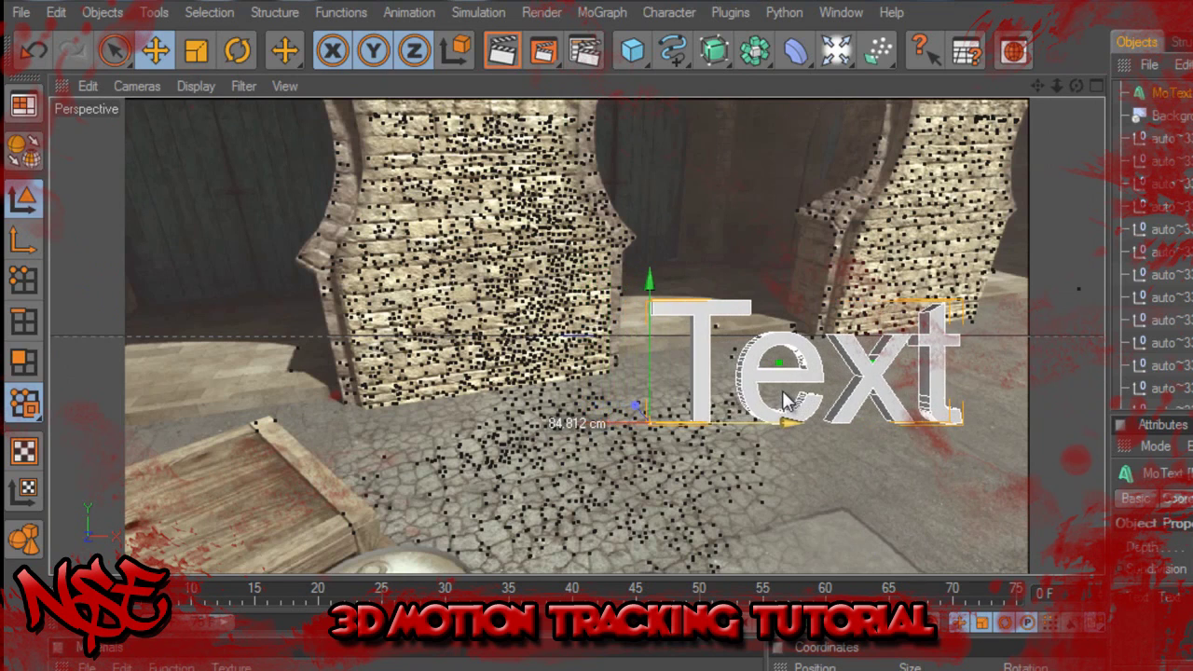
pyautogui.click(237, 50)
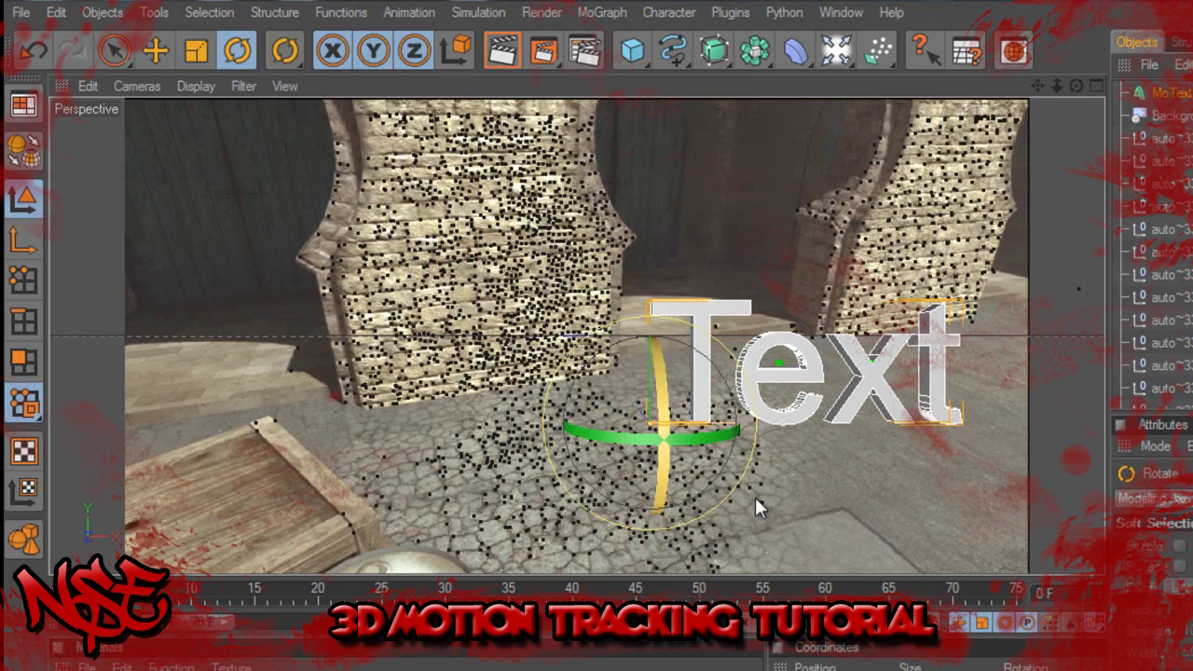
pyautogui.moveTo(659, 429); pyautogui.dragTo(730, 480)
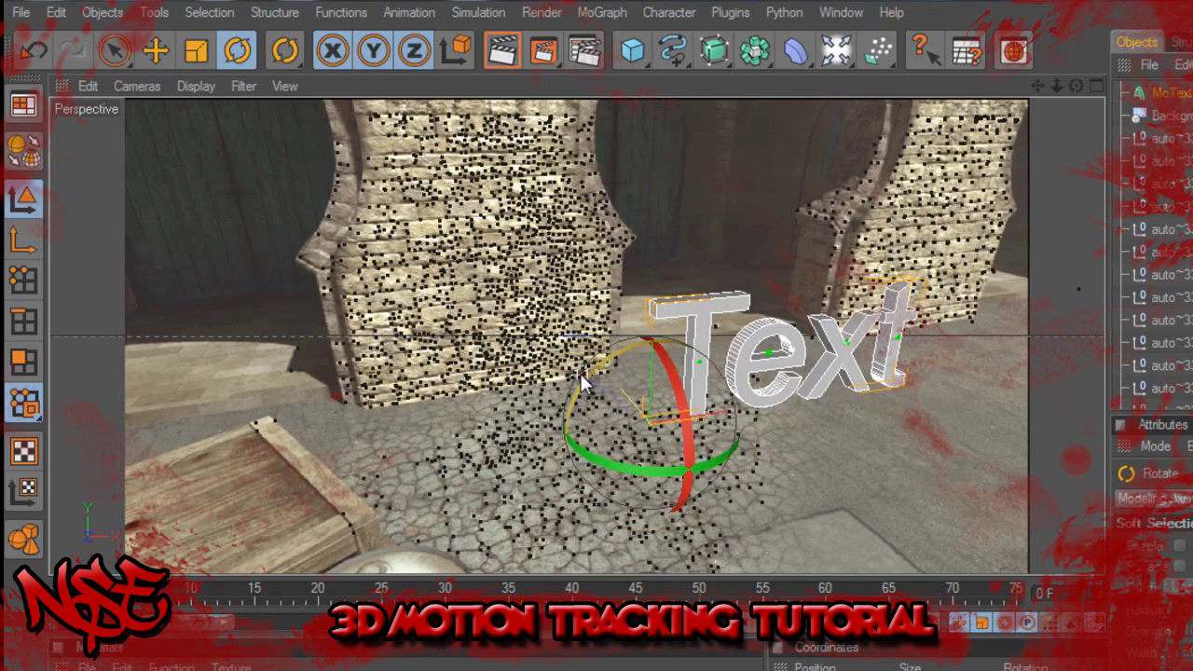
pyautogui.click(166, 53)
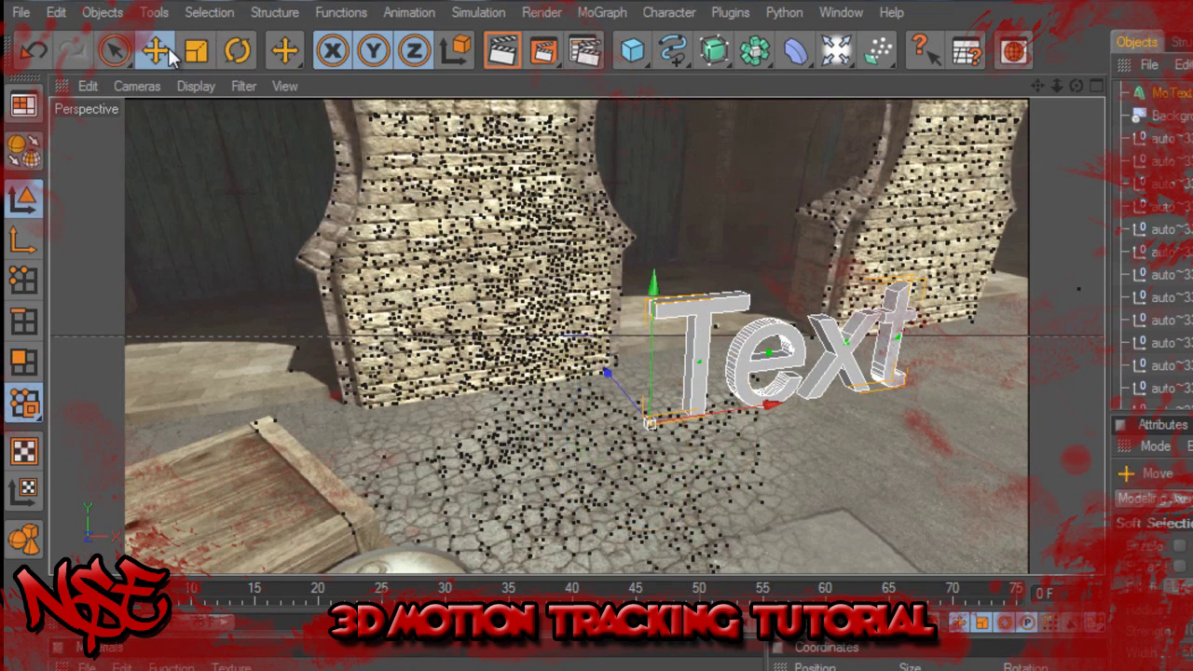
pyautogui.moveTo(619, 387); pyautogui.dragTo(836, 362)
pyautogui.moveTo(825, 436); pyautogui.dragTo(848, 424)
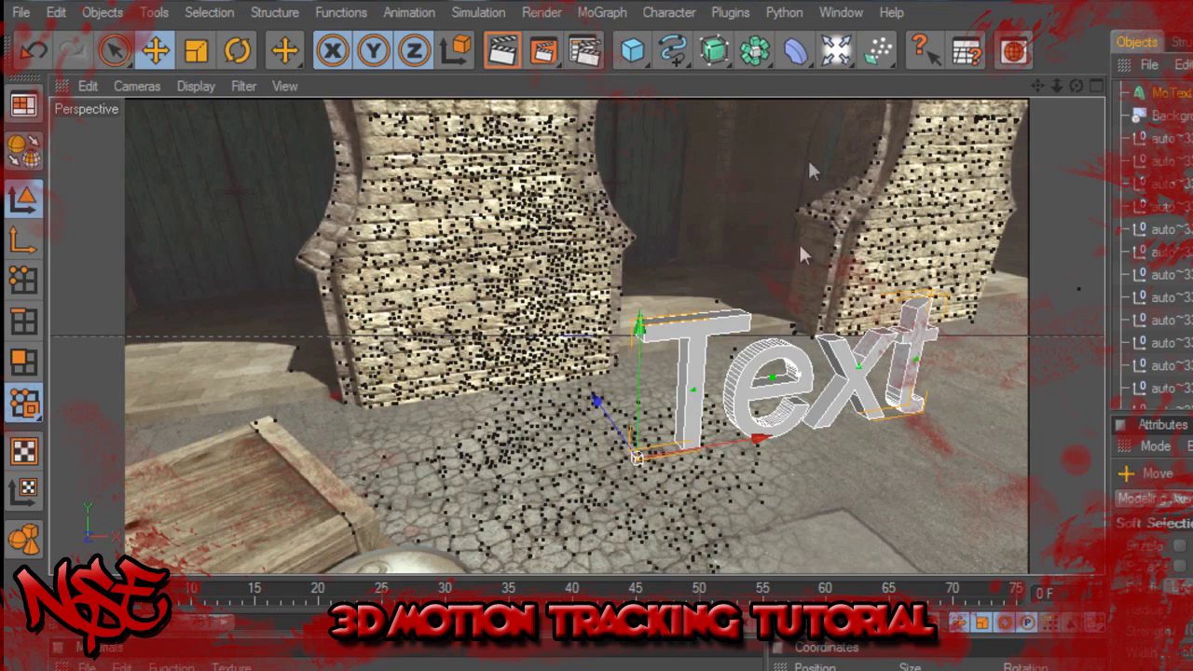
# Render a preview of the Text and bring up the Content Browser.
pyautogui.click(503, 53)
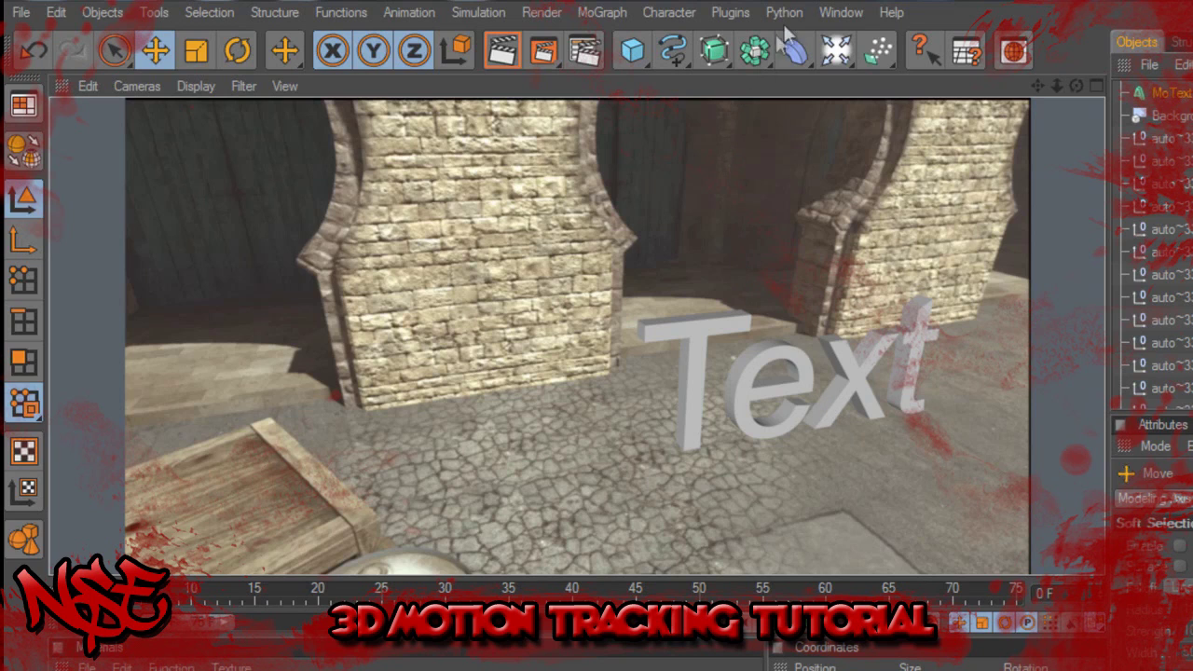
pyautogui.click(837, 13)
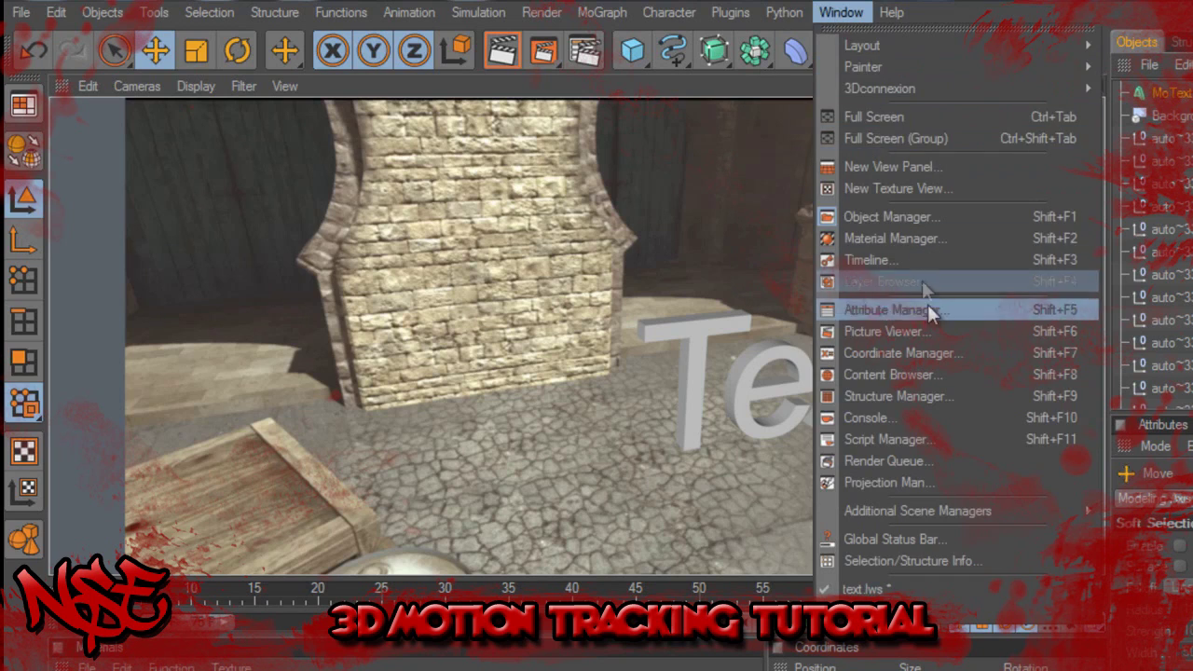
pyautogui.click(940, 375)
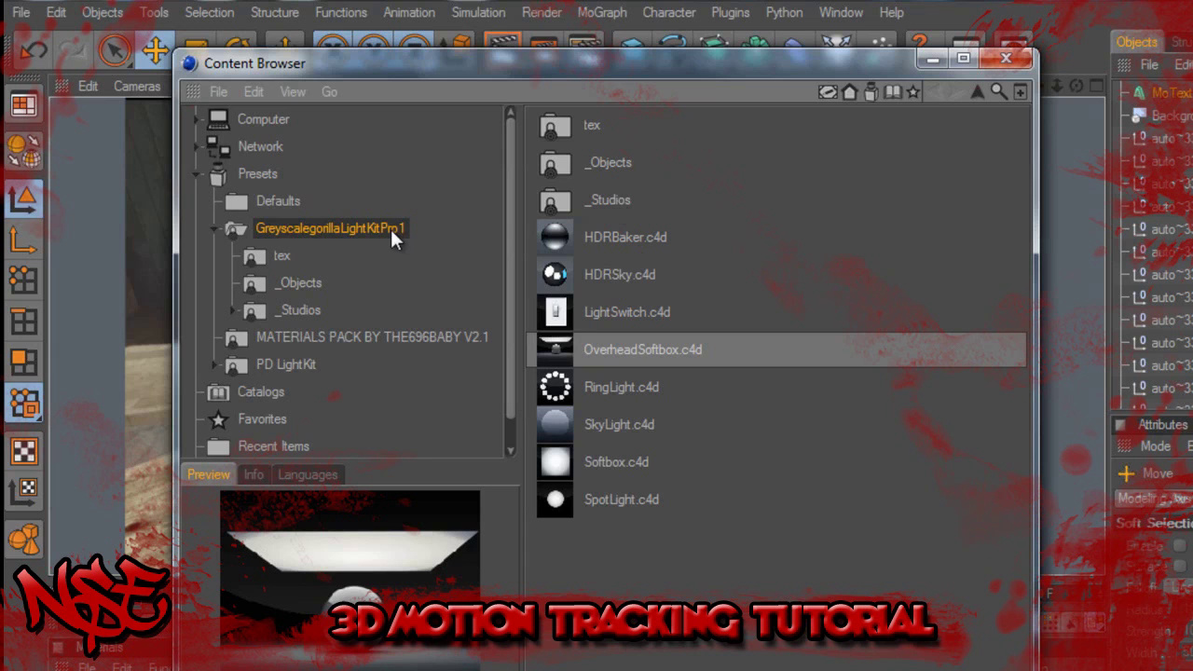
# Load the OverheadSoftbox.c4d light preset into the scene and render a lit preview.
pyautogui.doubleClick(665, 360)
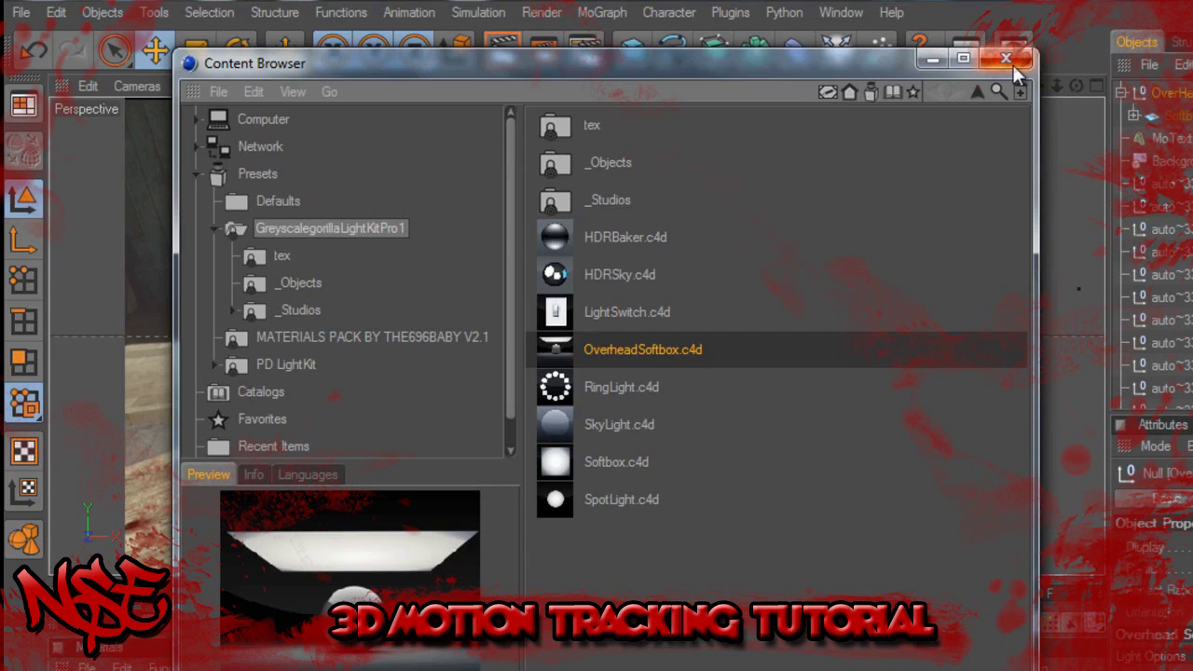
pyautogui.click(1007, 59)
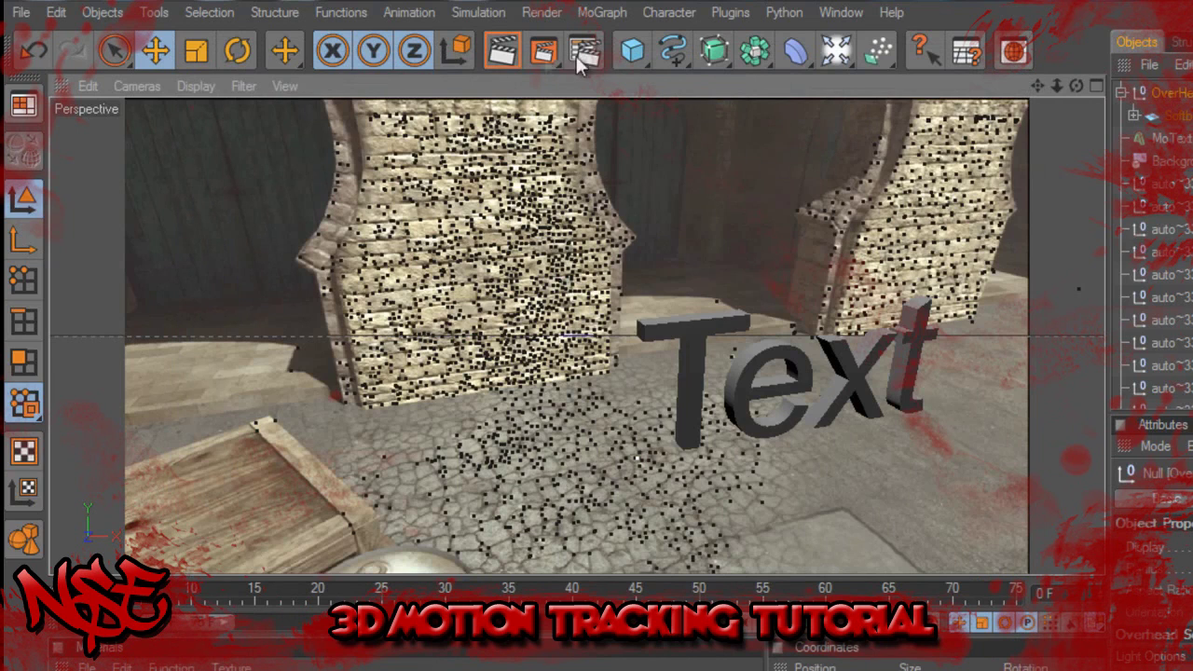
pyautogui.click(513, 51)
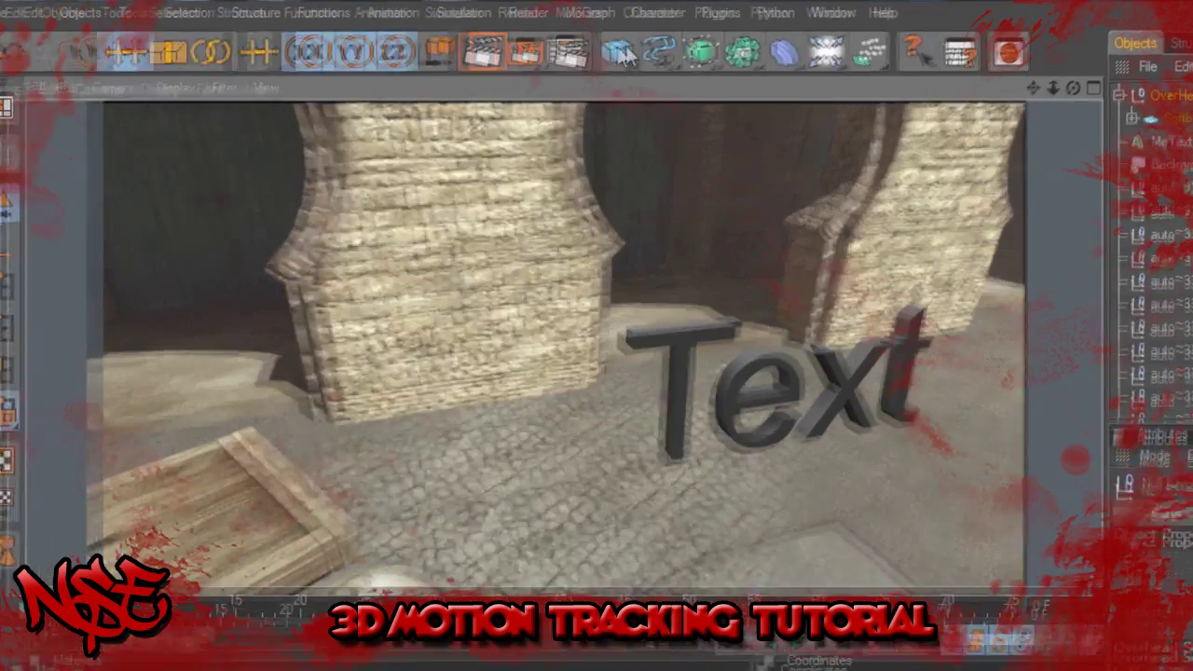
# Add a Plane object and push it further back in the four-view layout.
pyautogui.click(631, 51)
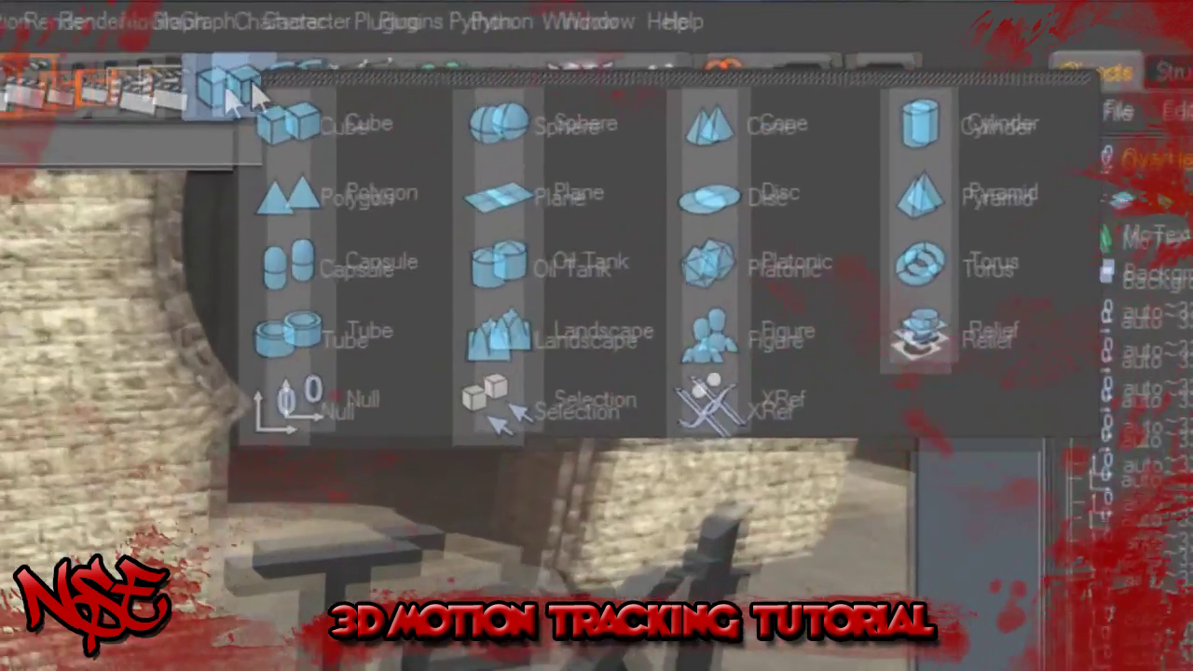
pyautogui.click(545, 216)
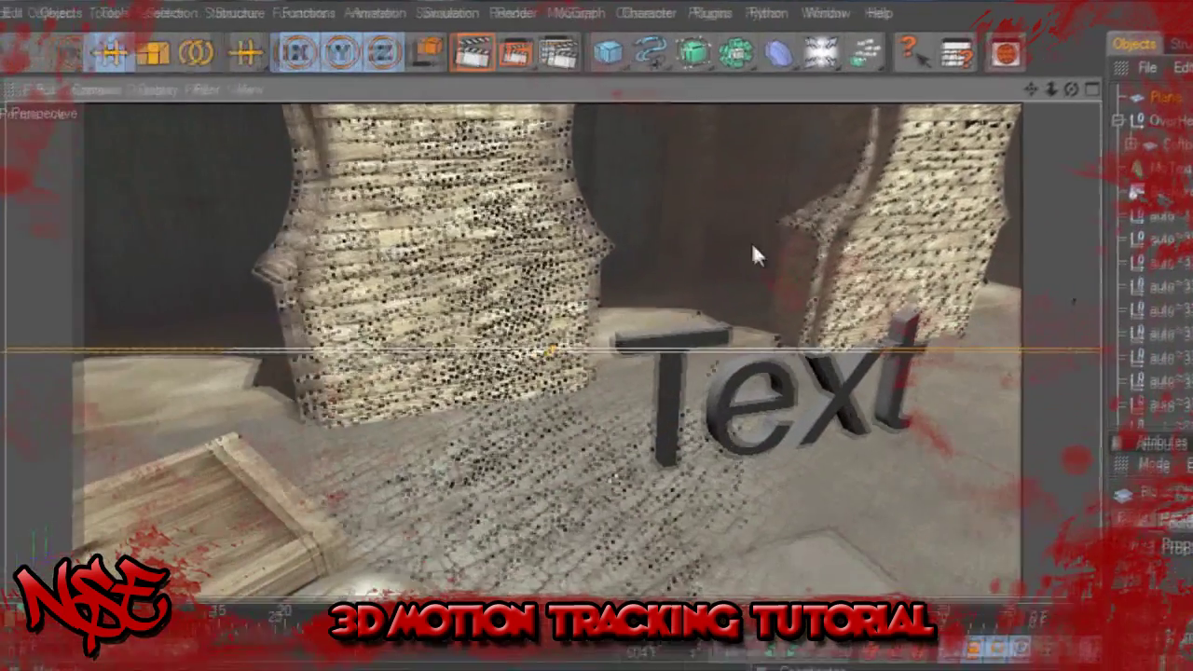
pyautogui.click(1093, 88)
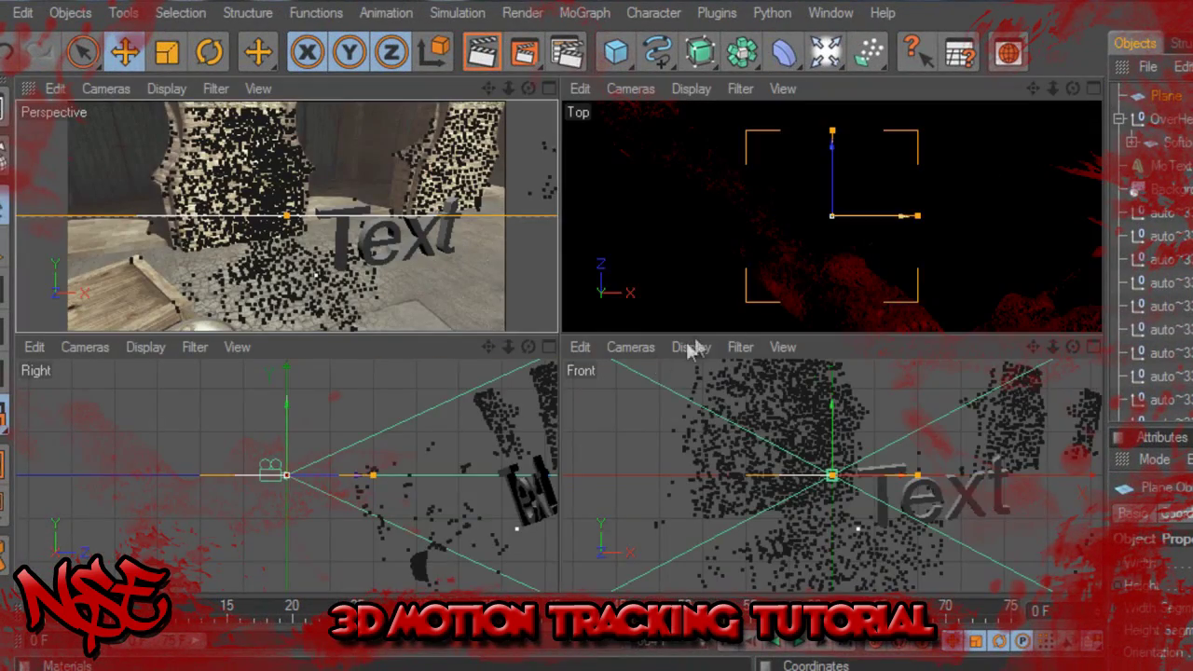
pyautogui.moveTo(324, 487); pyautogui.dragTo(560, 405)
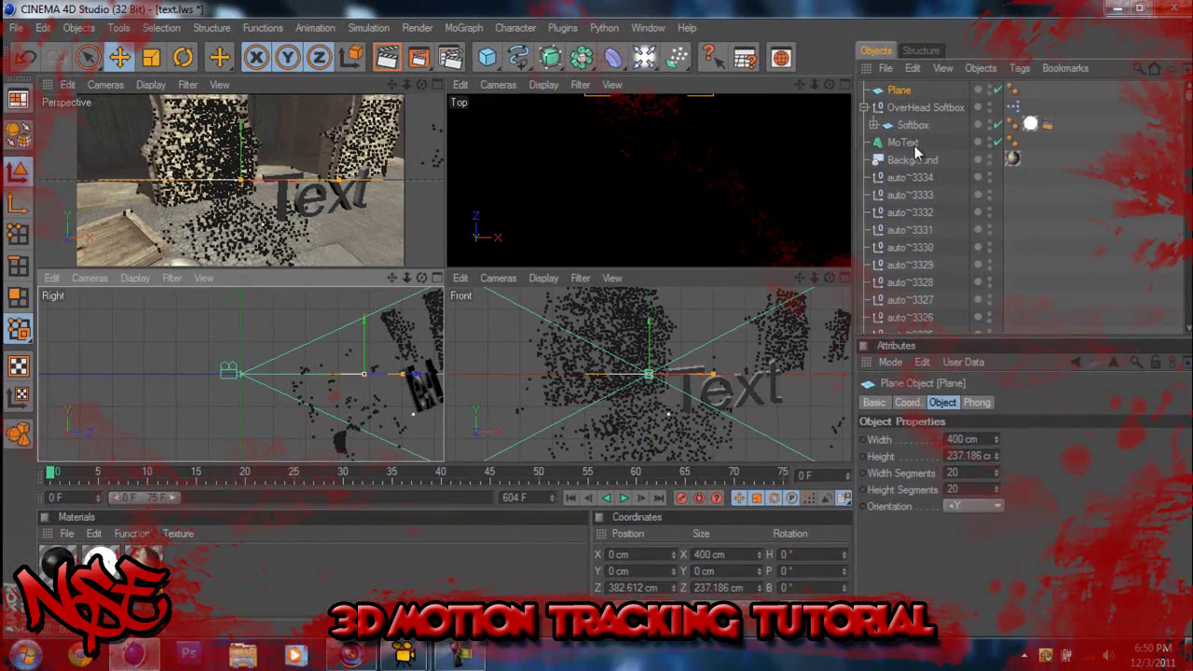
# Copy the Text's 15.77° heading rotation onto the Plane.
pyautogui.click(909, 143)
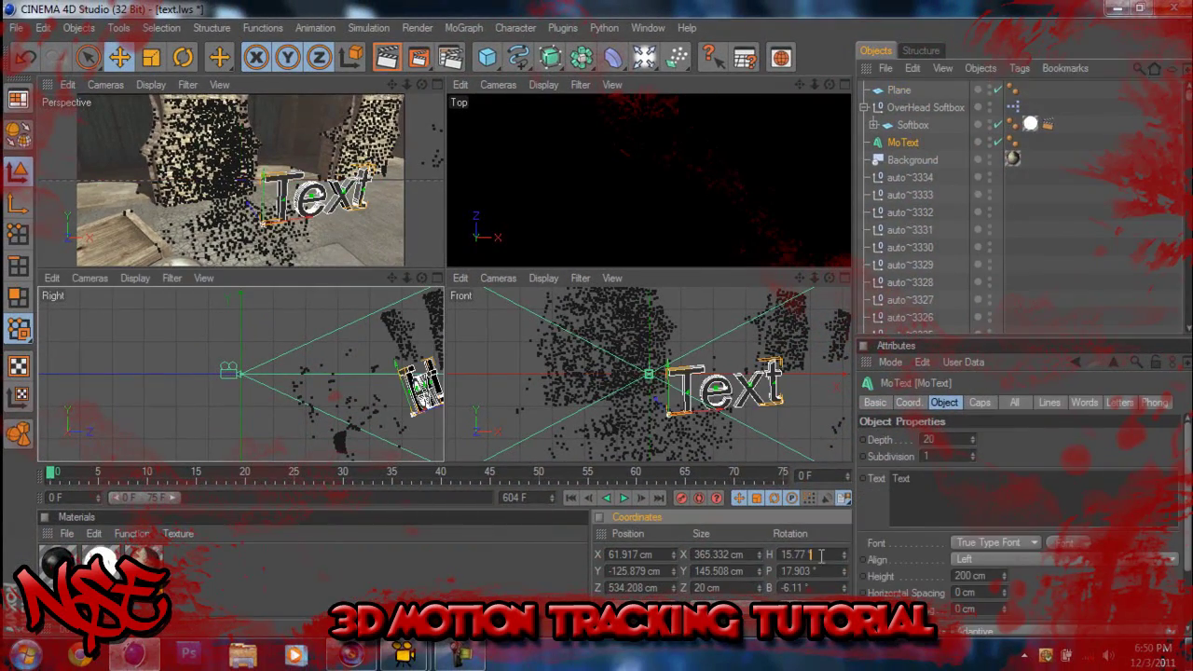
pyautogui.rightClick(784, 554)
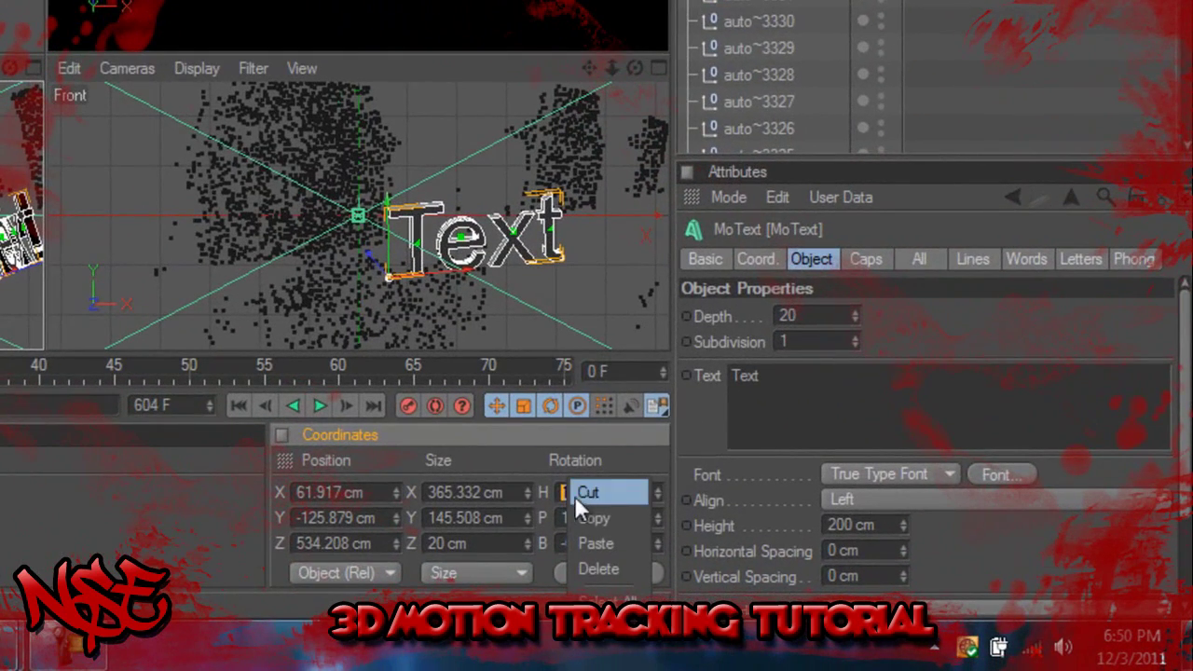
pyautogui.click(611, 523)
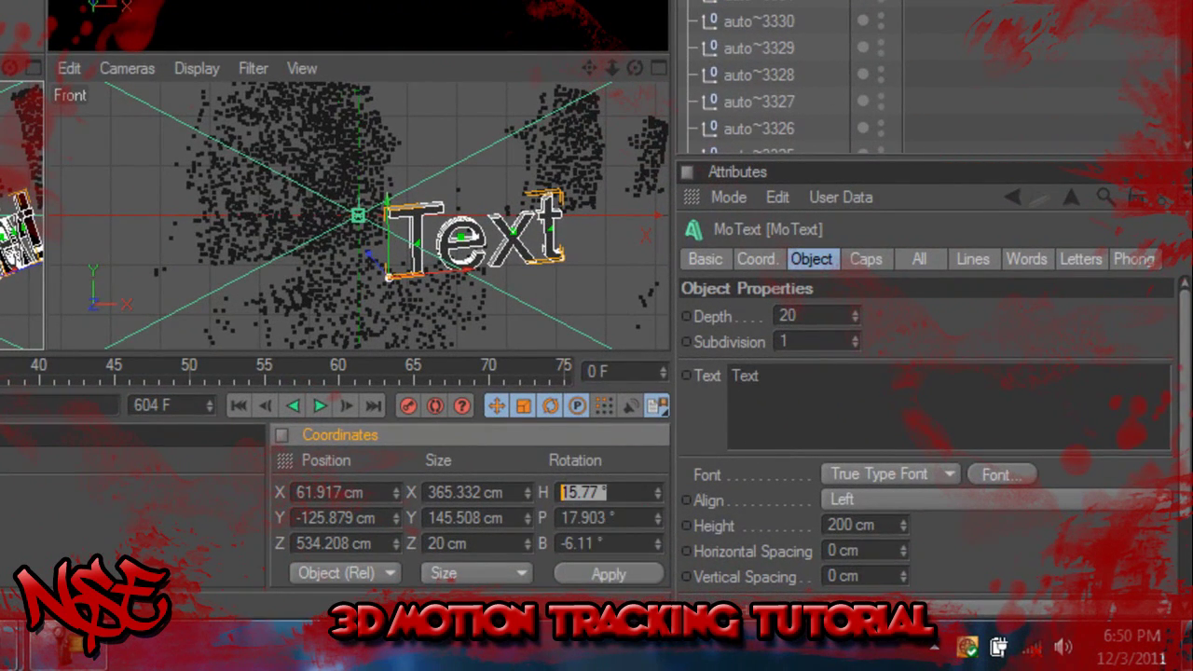
pyautogui.click(597, 492)
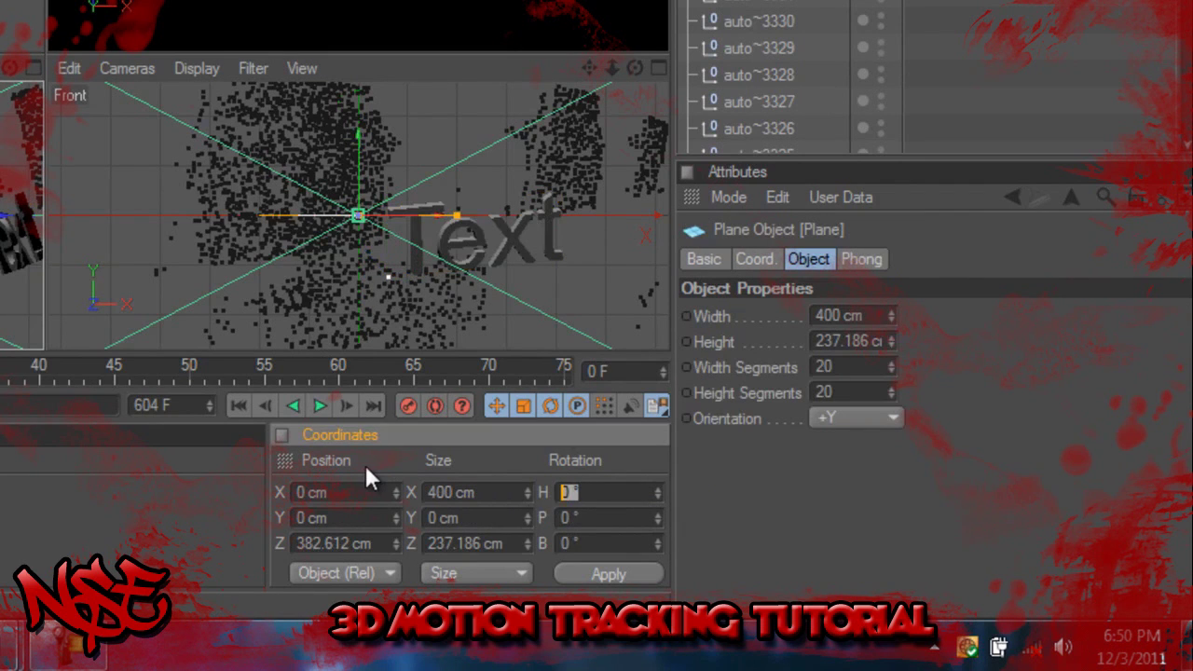
pyautogui.press('BackSpace')
pyautogui.hotkey('ctrl', 'v')
pyautogui.click(603, 571)
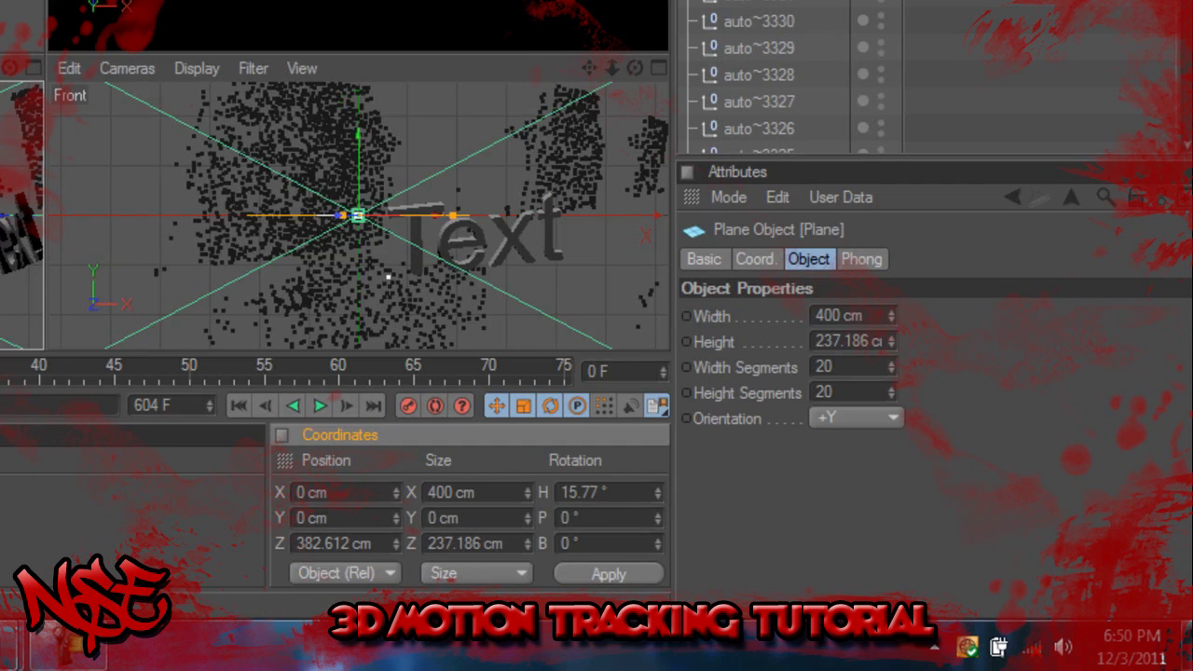
# Copy the Text's 17.903° pitch rotation onto the Plane.
pyautogui.click(389, 270)
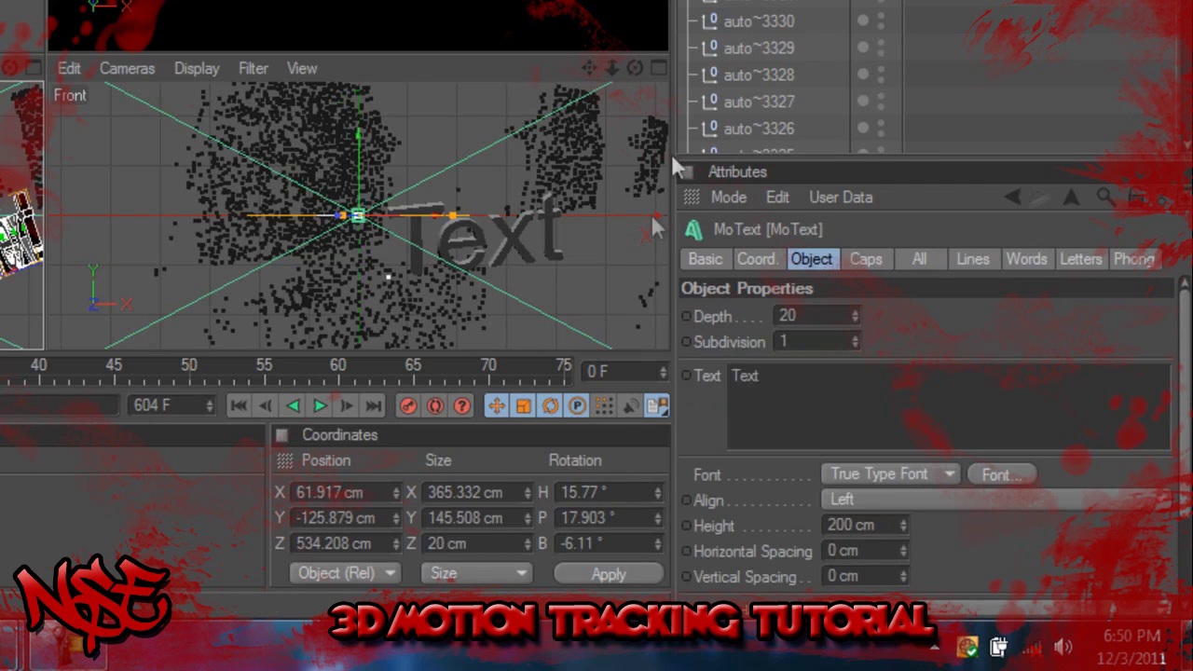
pyautogui.doubleClick(622, 514)
pyautogui.rightClick(598, 515)
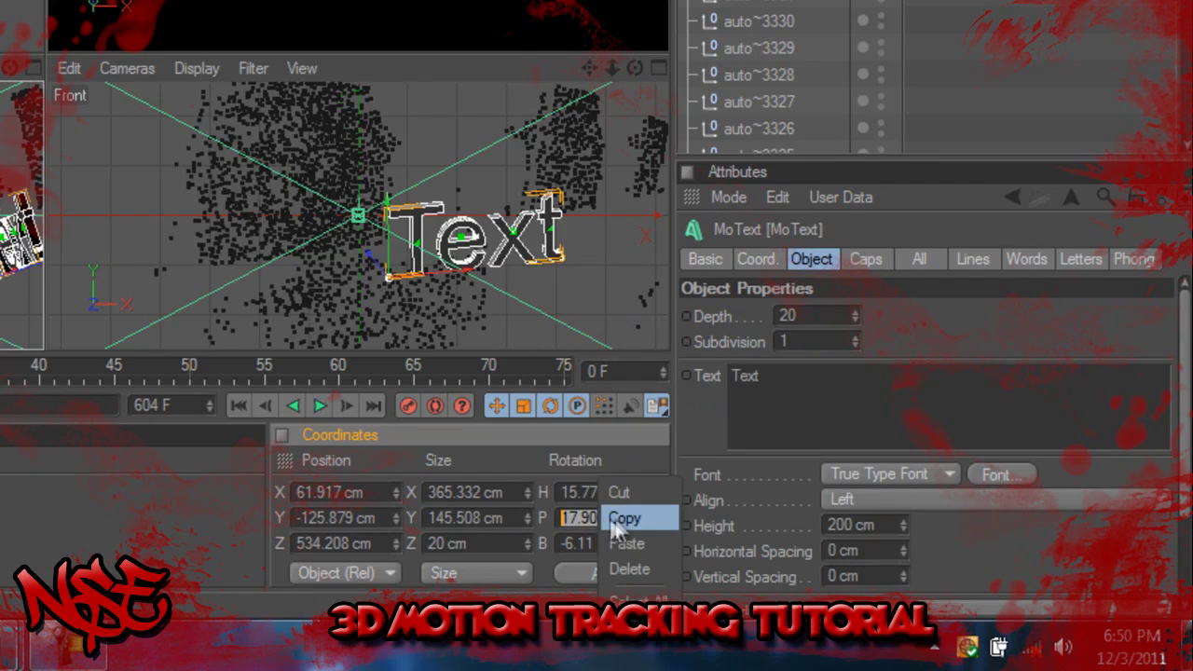
pyautogui.click(613, 522)
pyautogui.hotkey('ctrl', 'z')
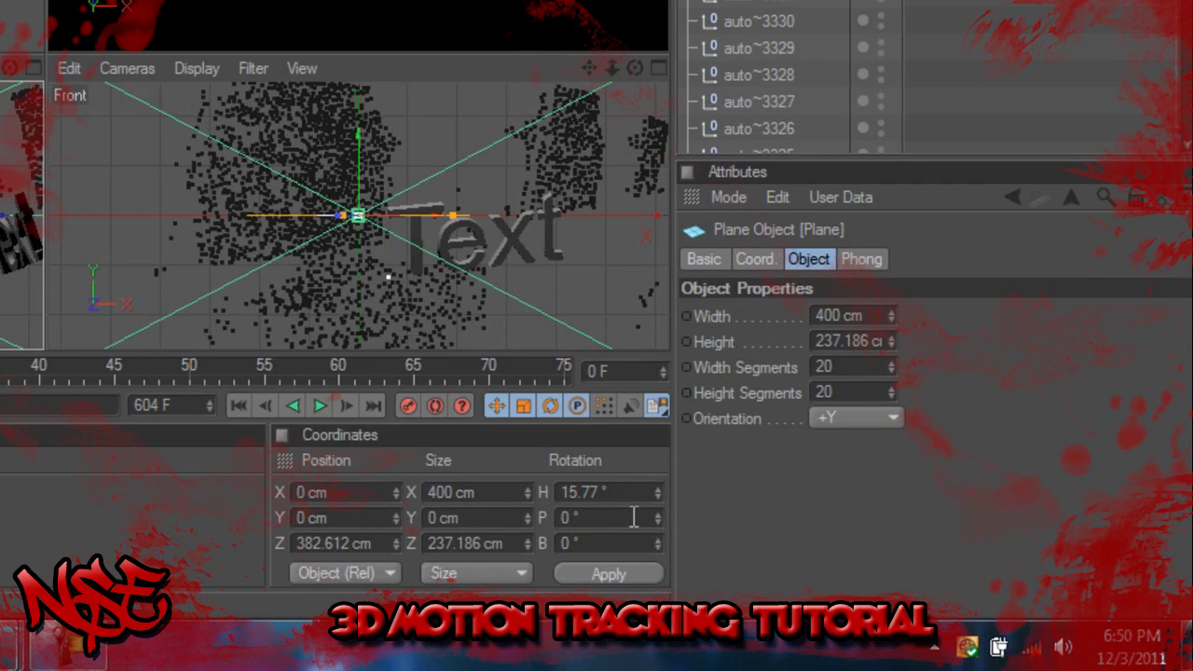
pyautogui.hotkey('ctrl', 'v')
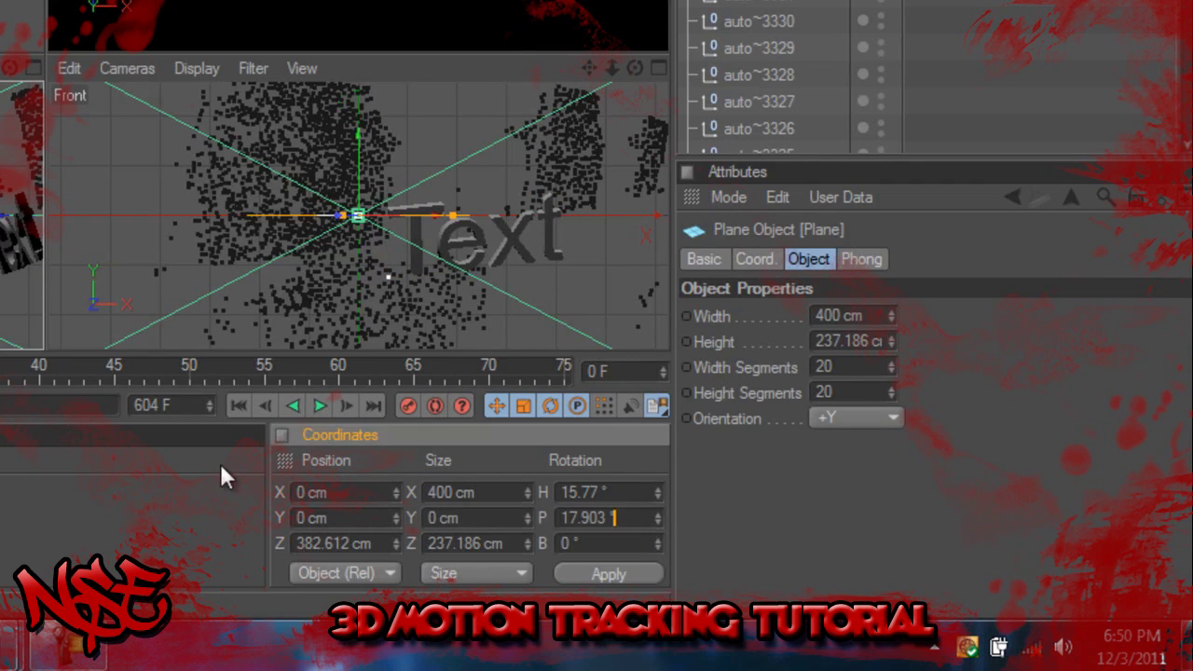
pyautogui.click(630, 575)
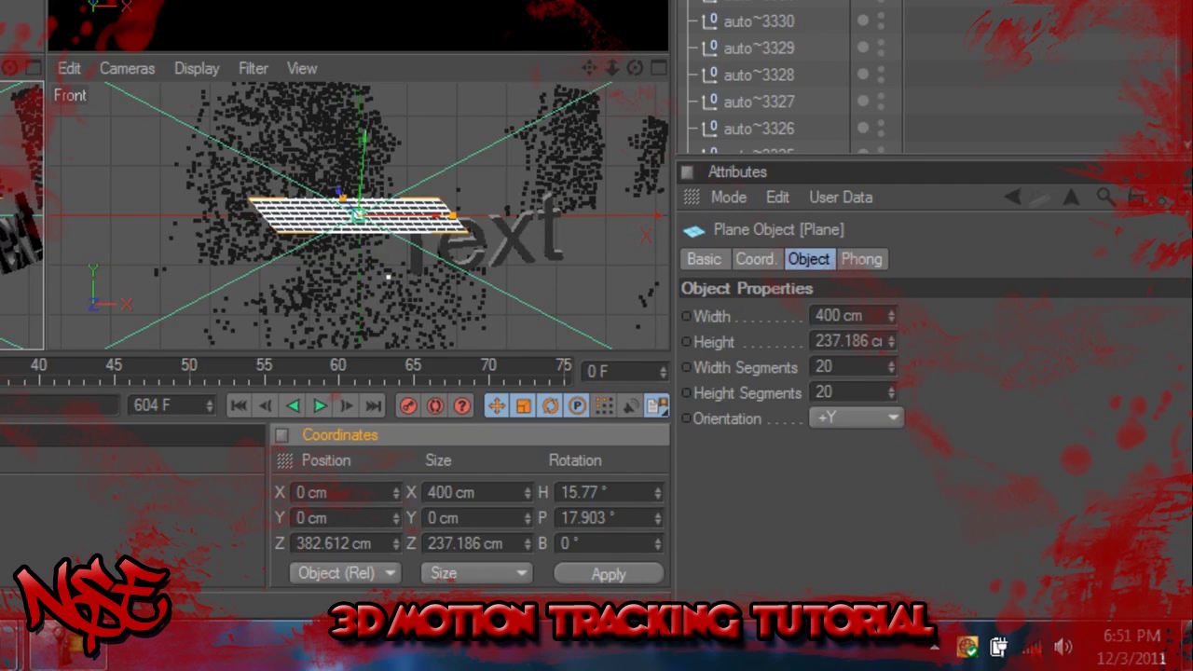
# Copy the Text's -6.11° bank rotation onto the Plane and apply it.
pyautogui.click(494, 238)
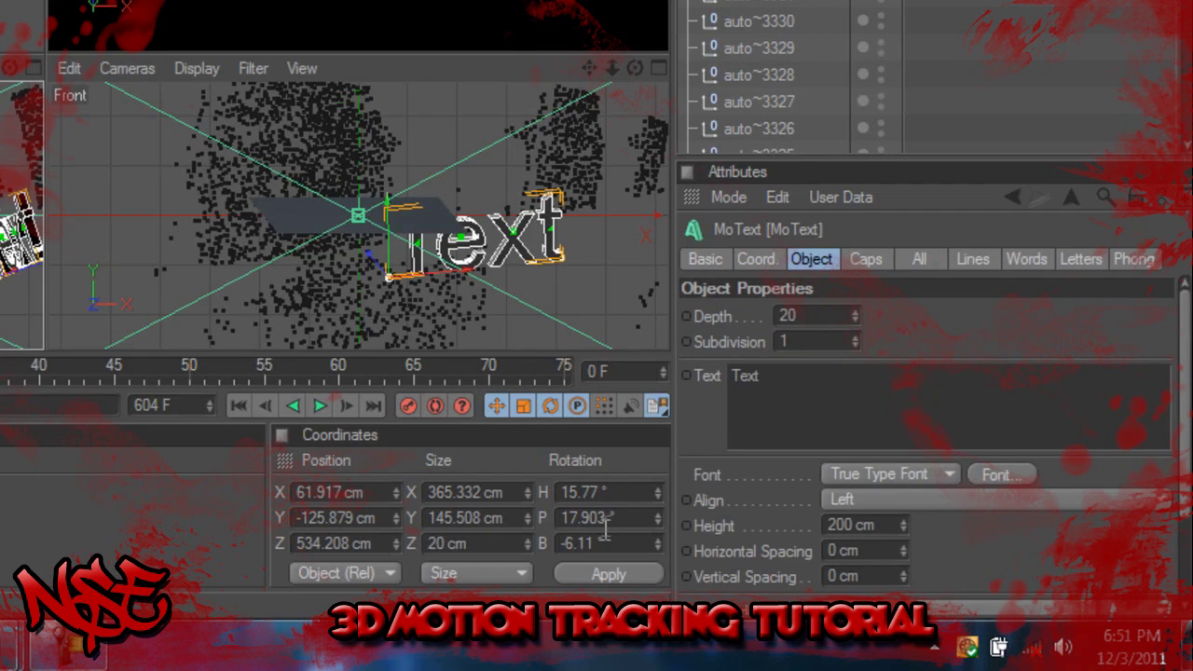
pyautogui.doubleClick(606, 542)
pyautogui.rightClick(572, 541)
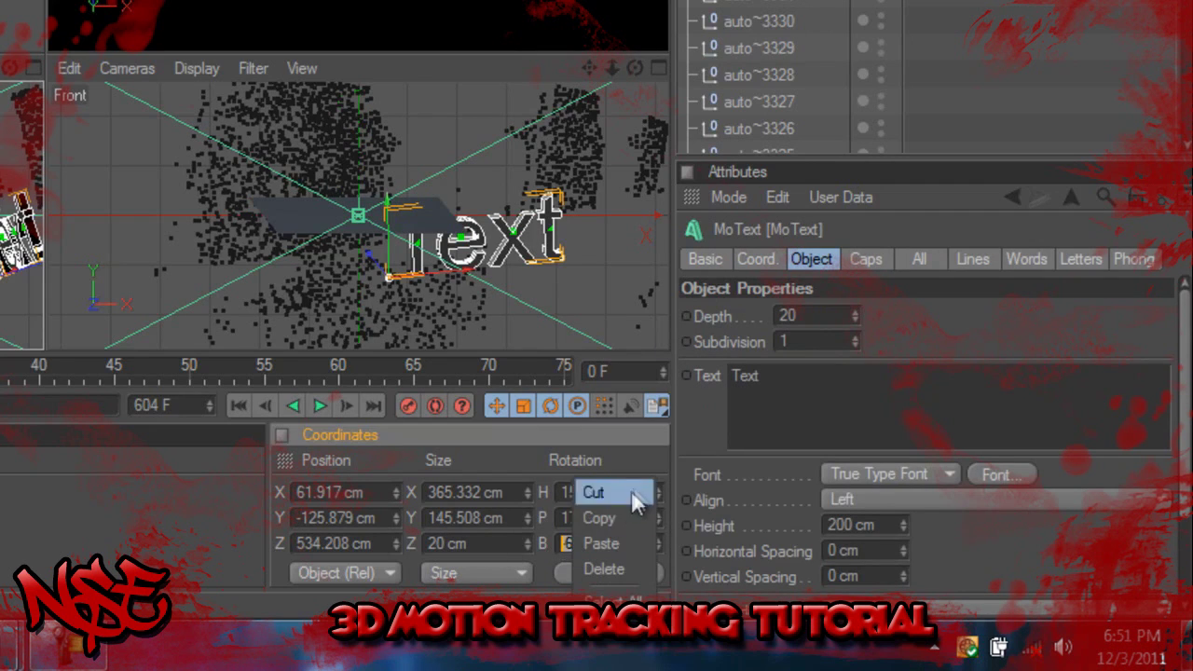
pyautogui.click(622, 513)
pyautogui.click(308, 213)
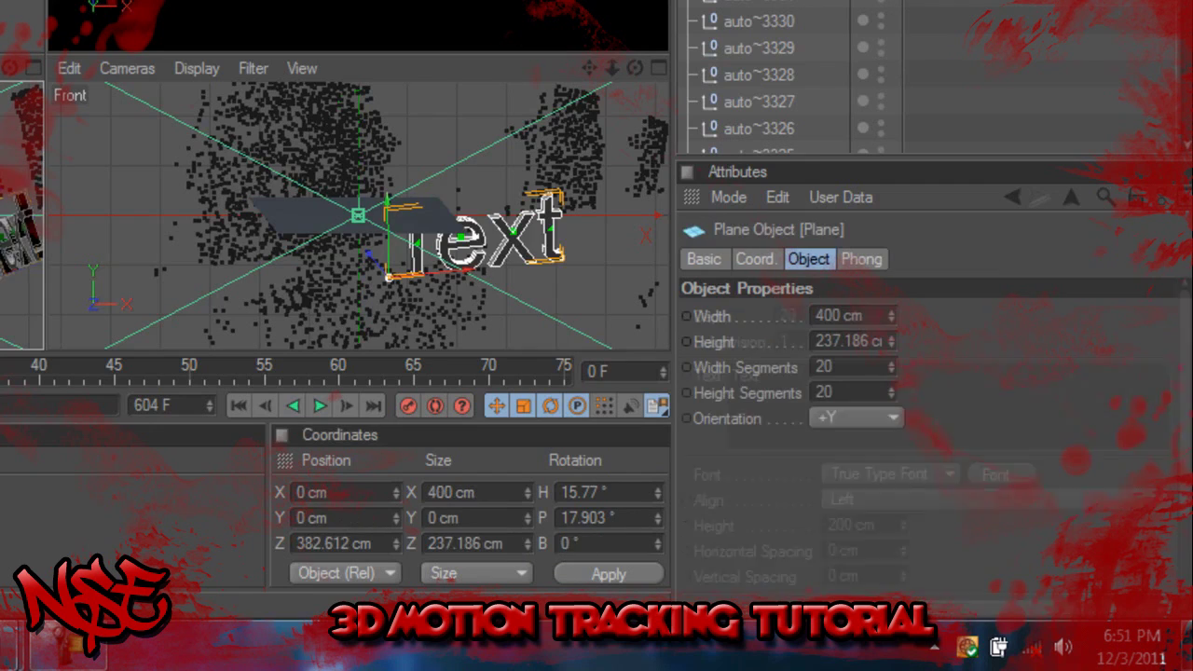
pyautogui.doubleClick(595, 543)
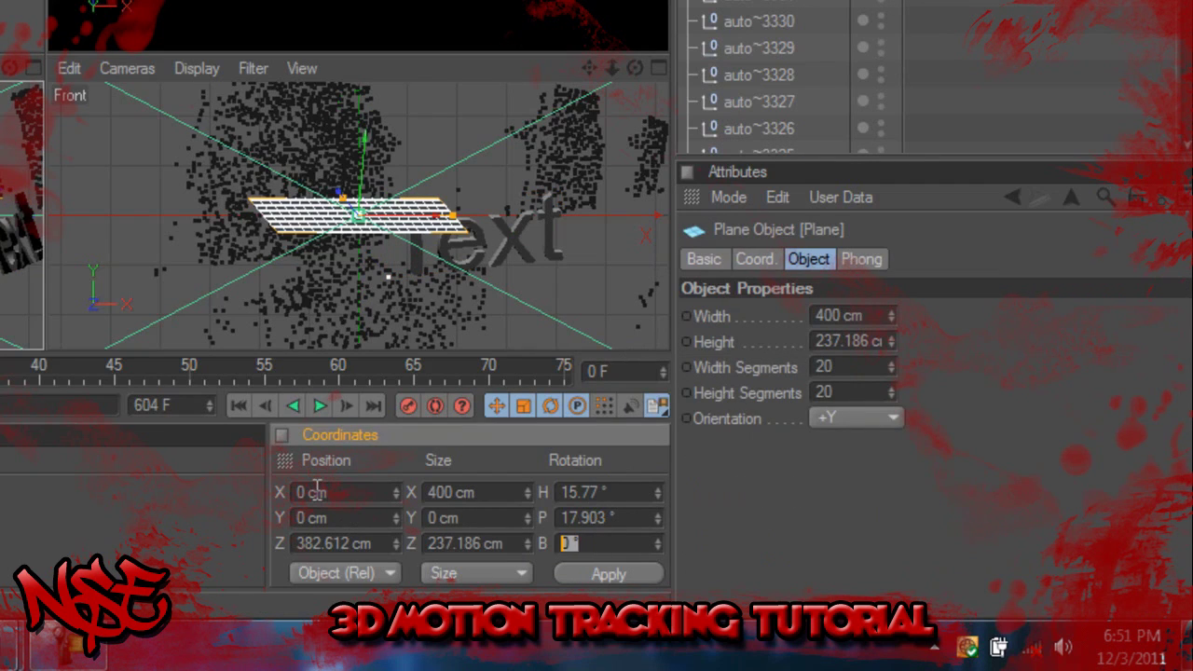
pyautogui.hotkey('ctrl', 'v')
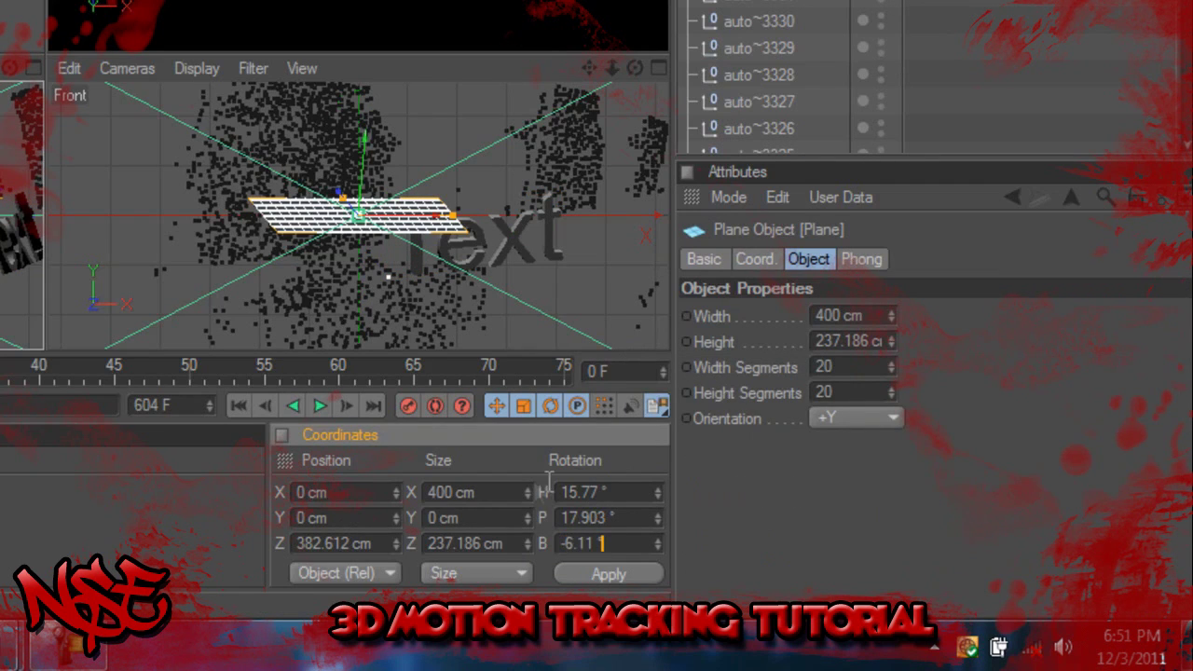
pyautogui.click(580, 575)
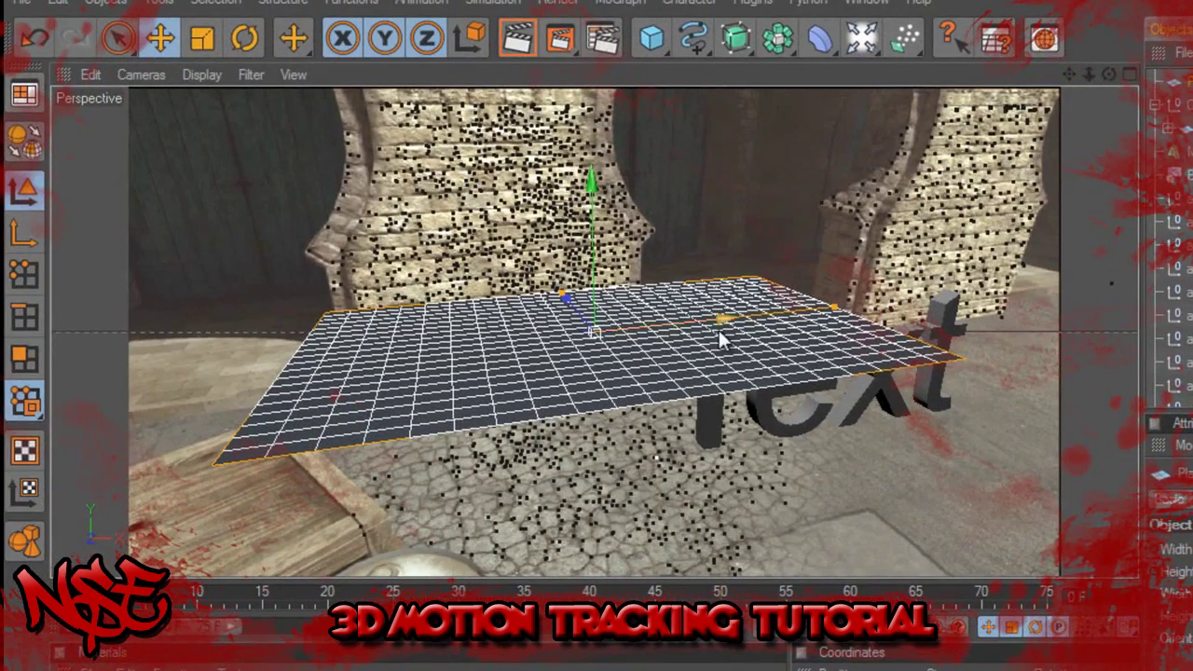
# Move the Plane sideways and down so it sits centred beneath the Text.
pyautogui.moveTo(724, 323); pyautogui.dragTo(803, 386)
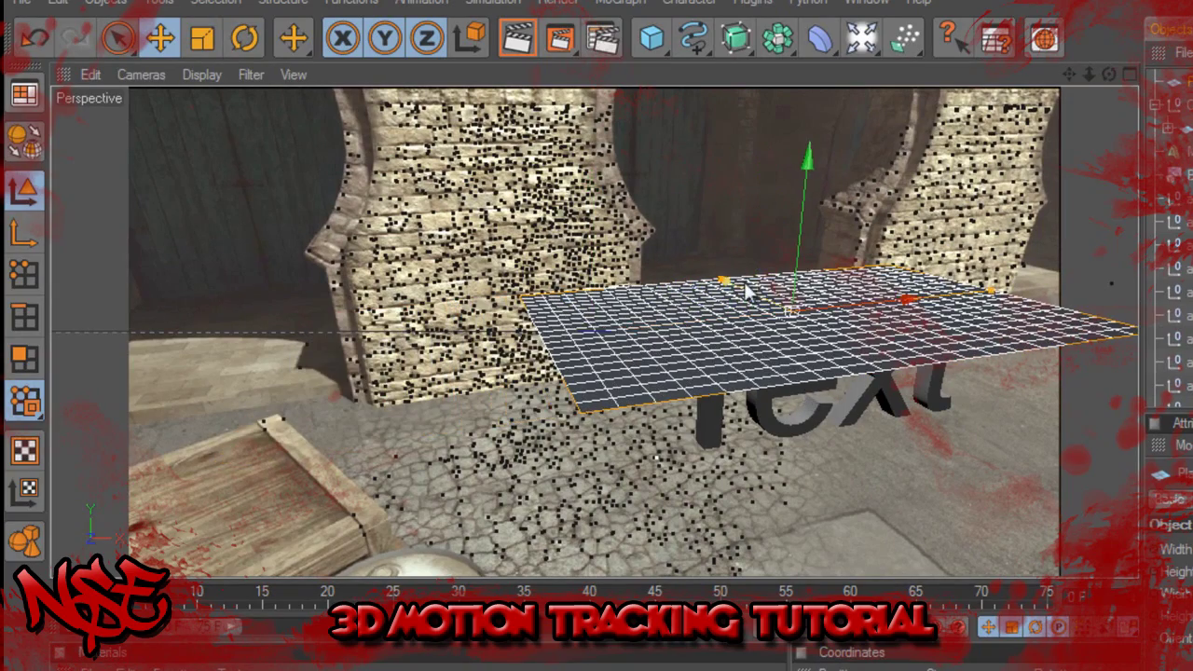
pyautogui.moveTo(799, 241); pyautogui.dragTo(848, 456)
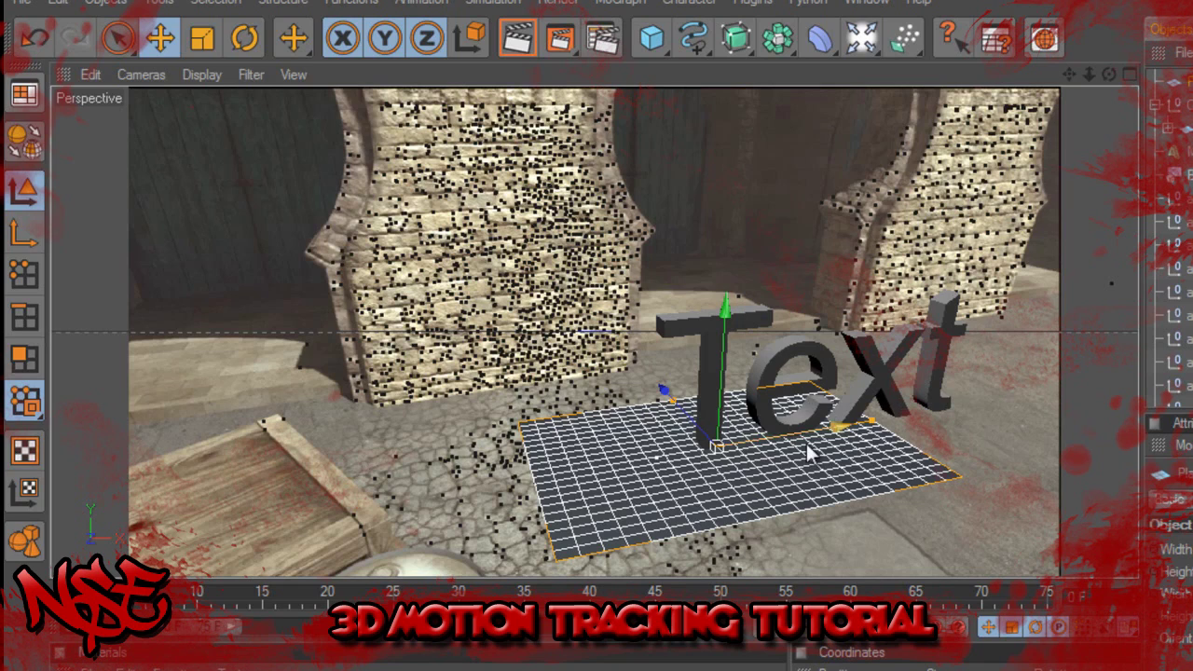
pyautogui.moveTo(807, 445); pyautogui.dragTo(993, 394)
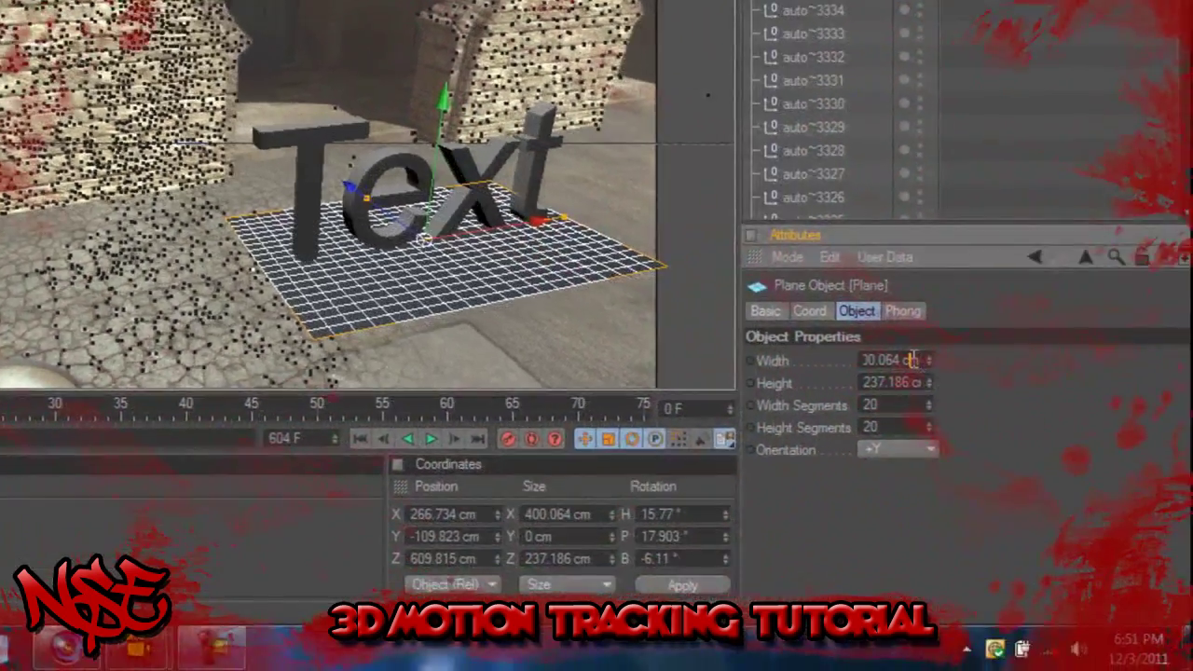
# Set the Plane's width and height to 1000 cm.
pyautogui.click(913, 360)
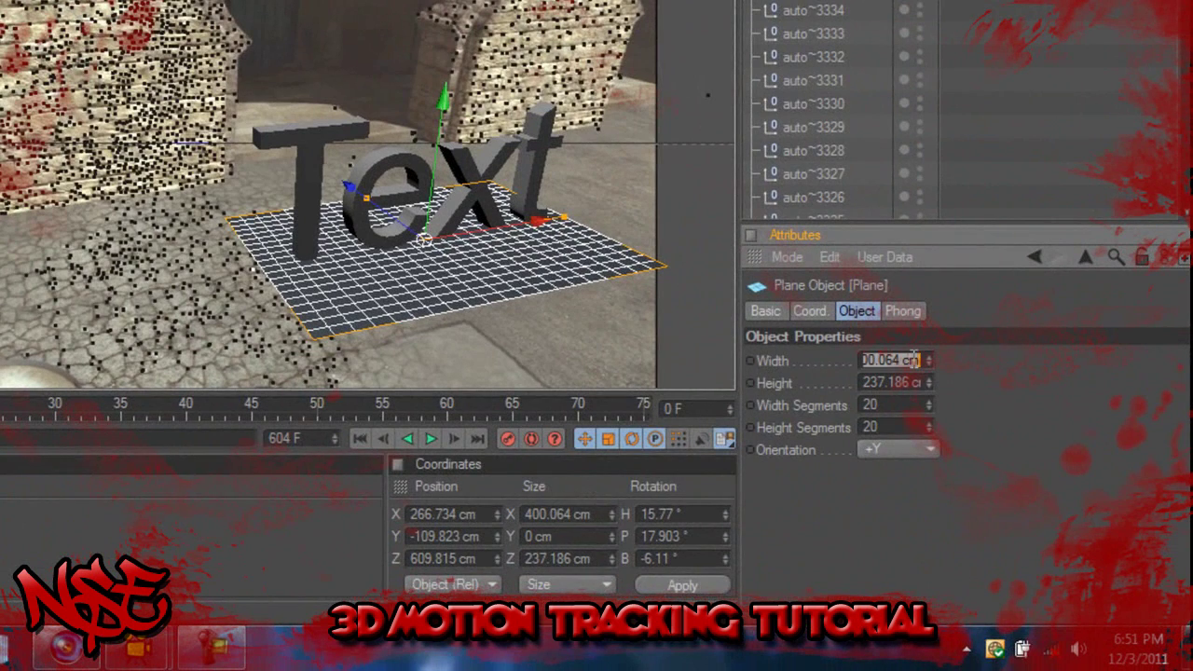
pyautogui.write('1')
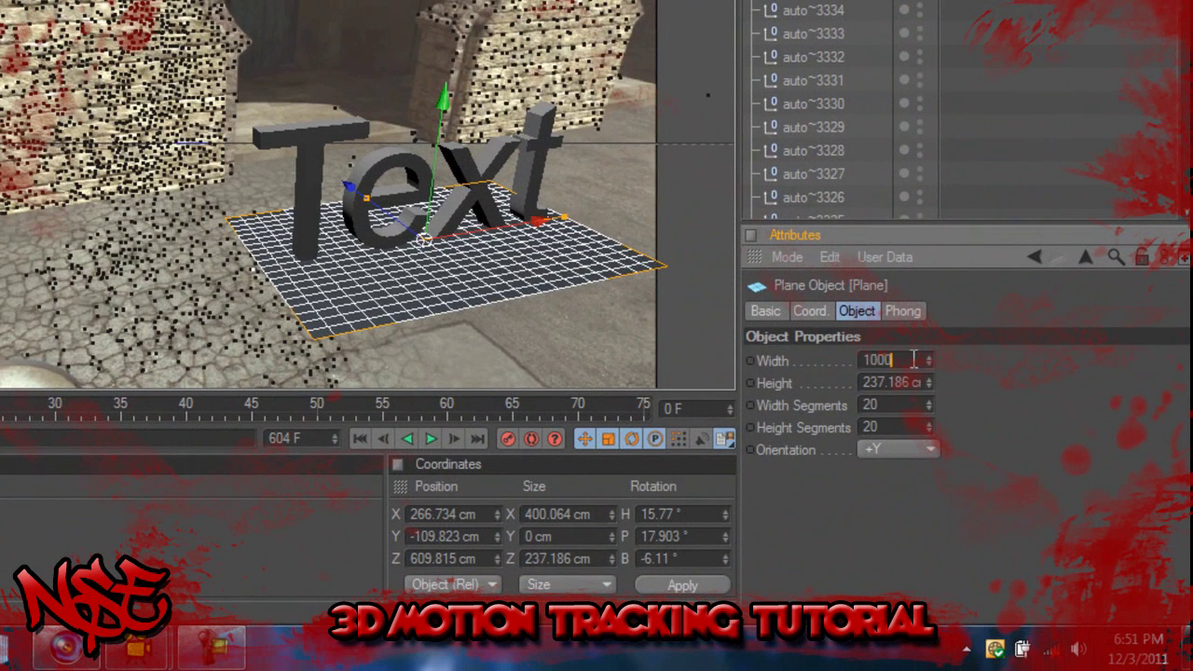
pyautogui.write('000')
pyautogui.press('Tab')
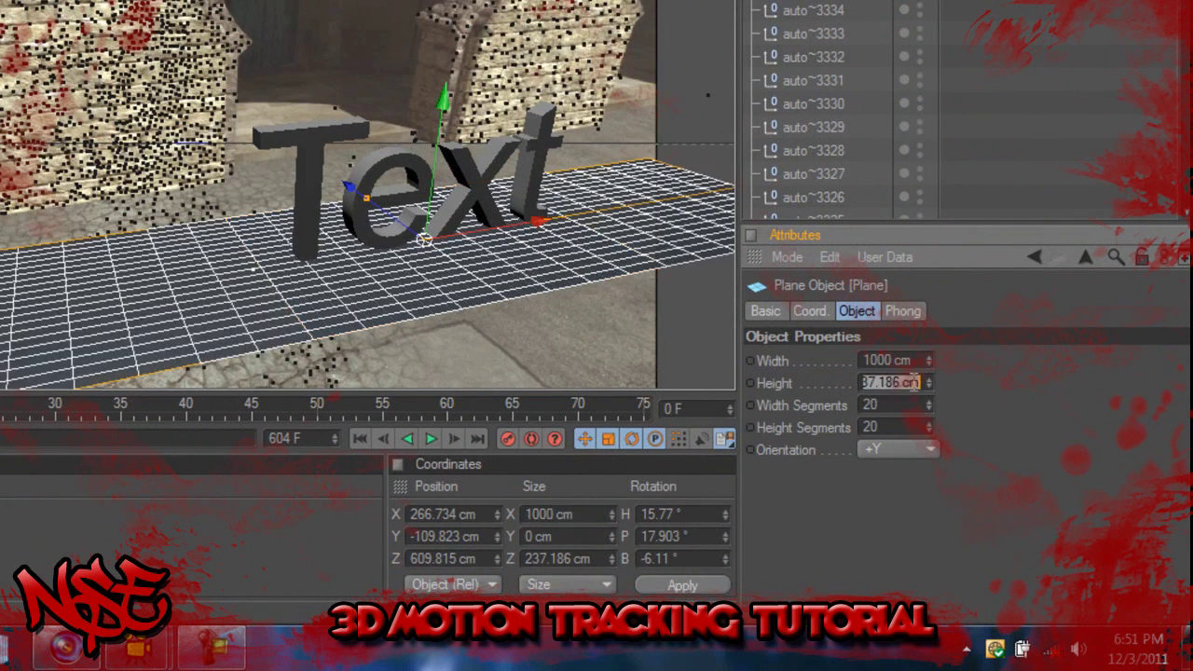
pyautogui.click(913, 382)
pyautogui.write('0')
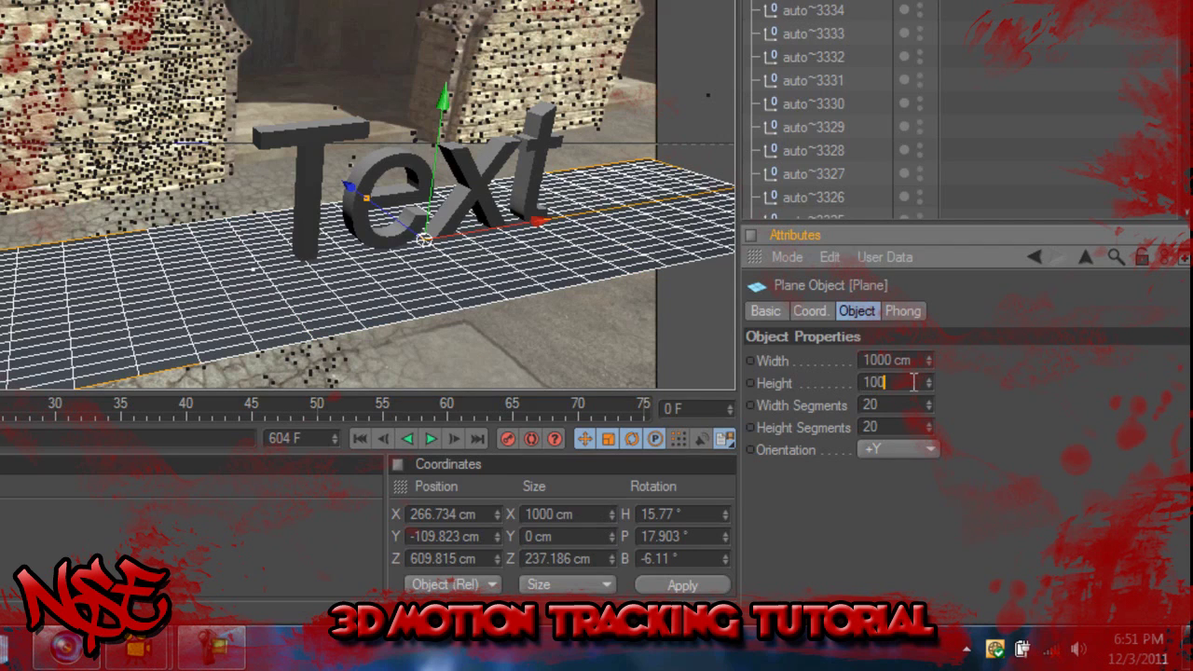
pyautogui.write('0')
pyautogui.press('Return')
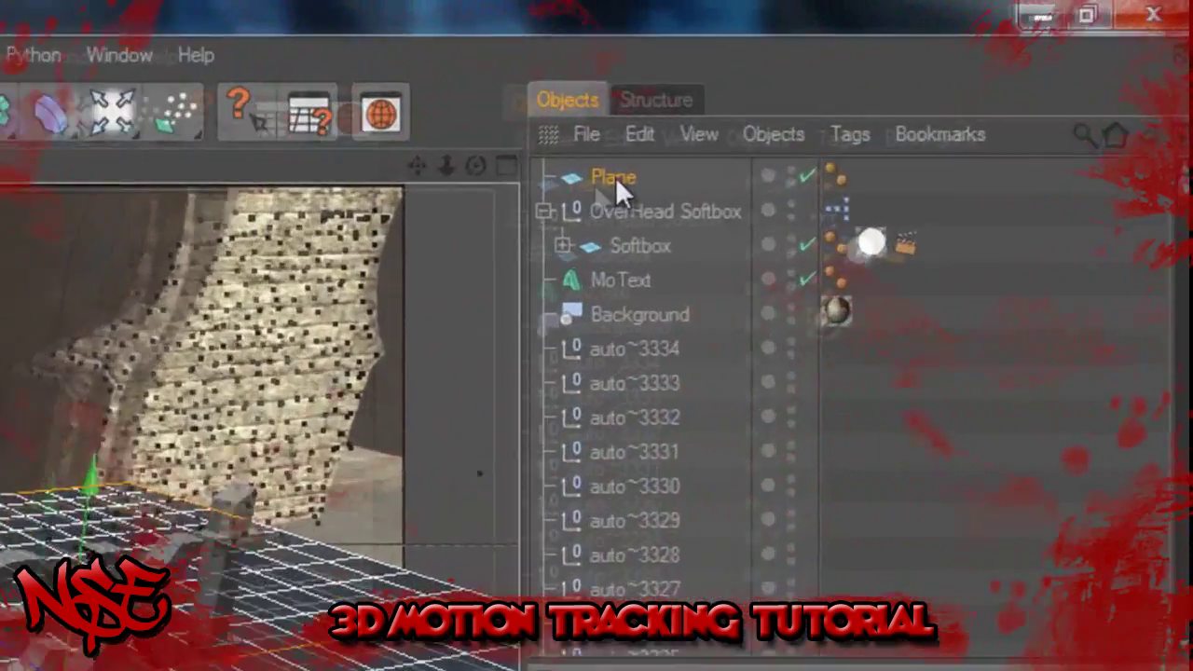
# Add a Compositing tag to the Plane and give it the Background's footage material tag.
pyautogui.rightClick(900, 91)
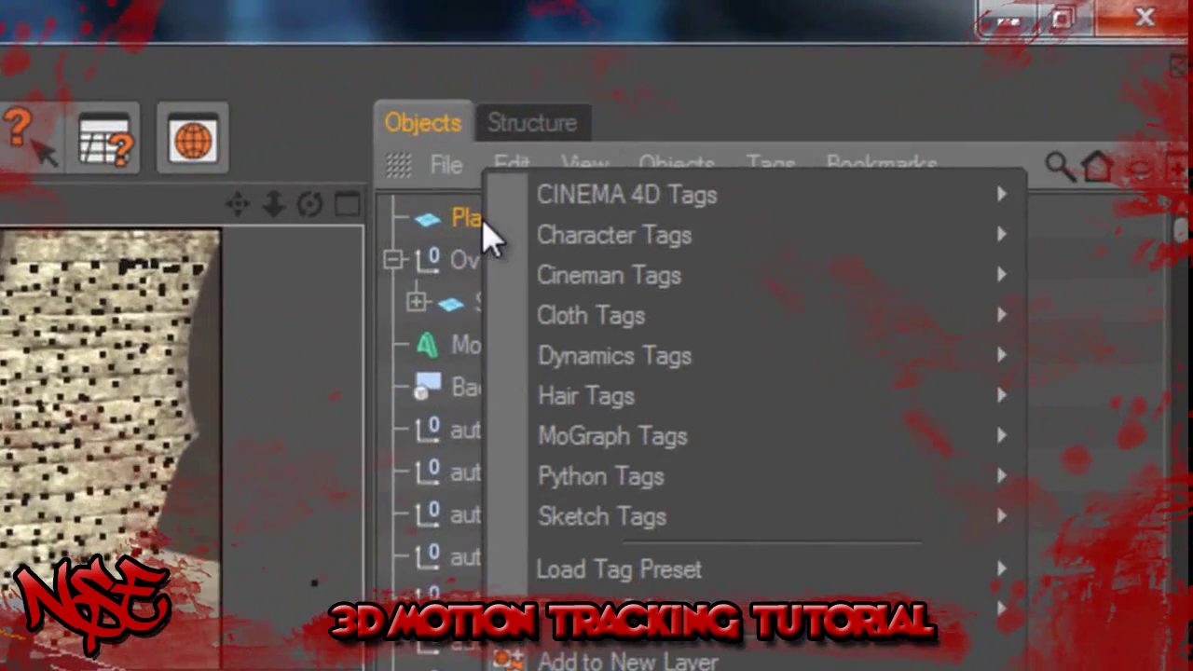
pyautogui.moveTo(545, 209)
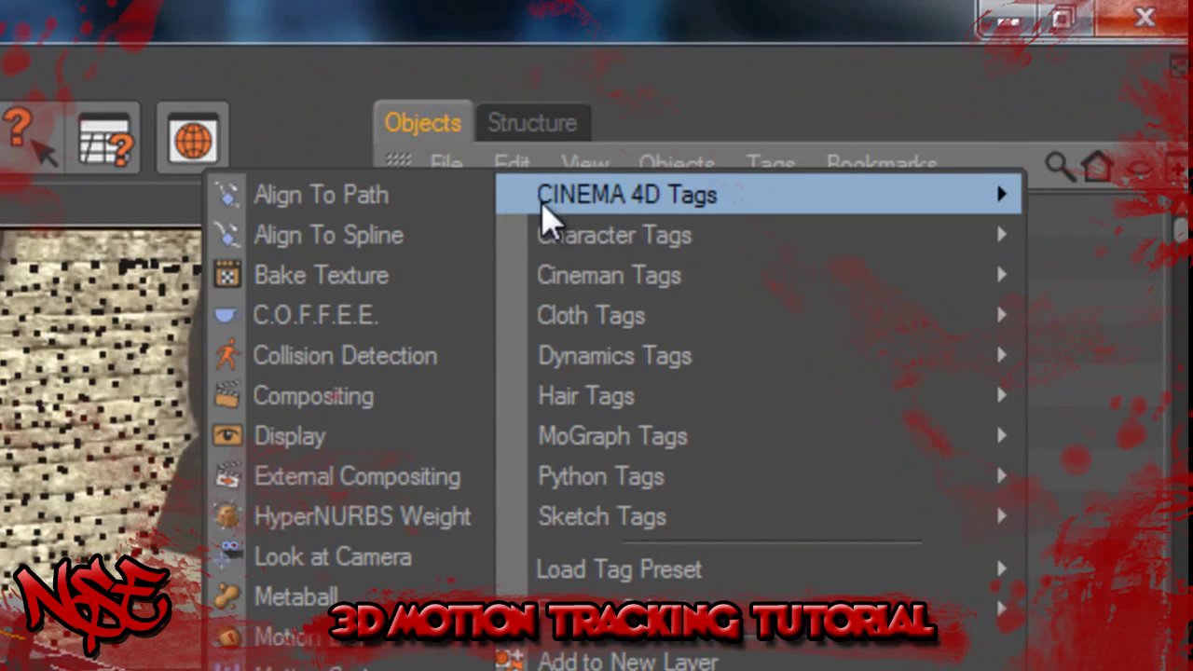
pyautogui.click(316, 411)
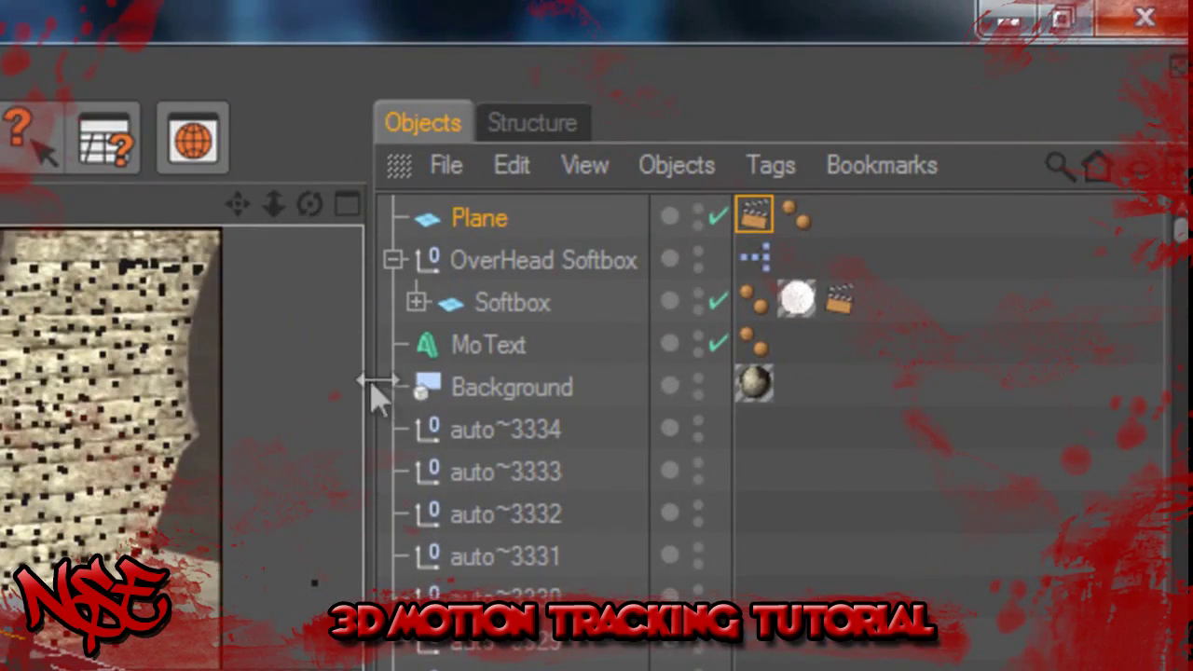
pyautogui.click(520, 387)
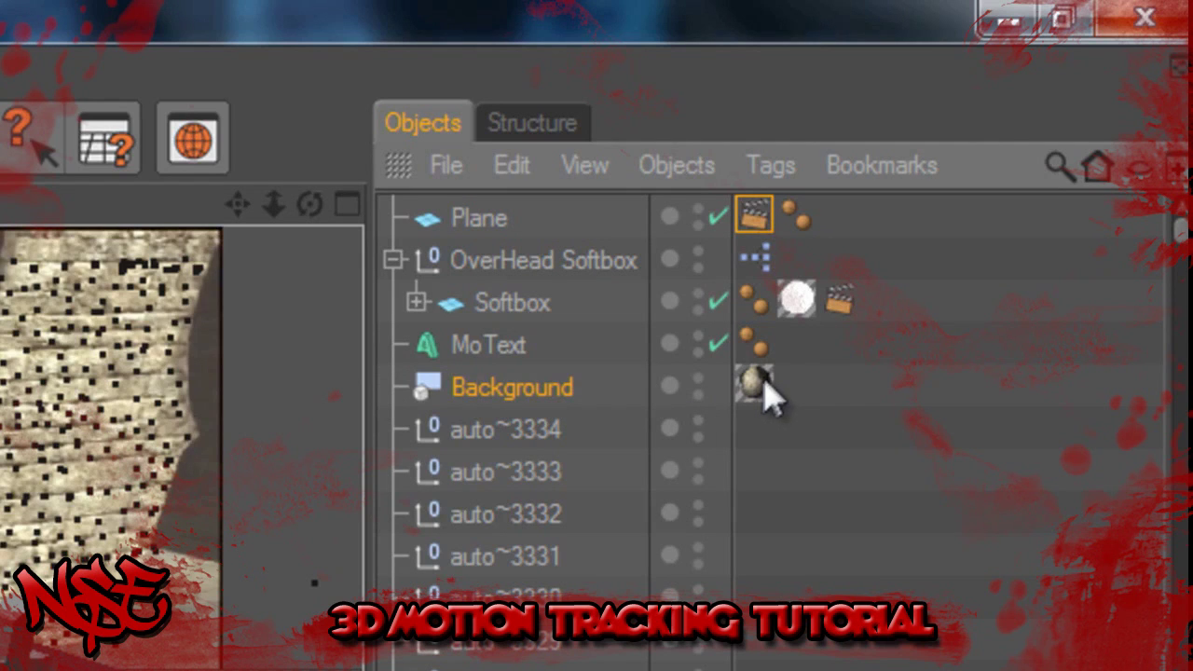
pyautogui.moveTo(763, 383); pyautogui.dragTo(829, 222)
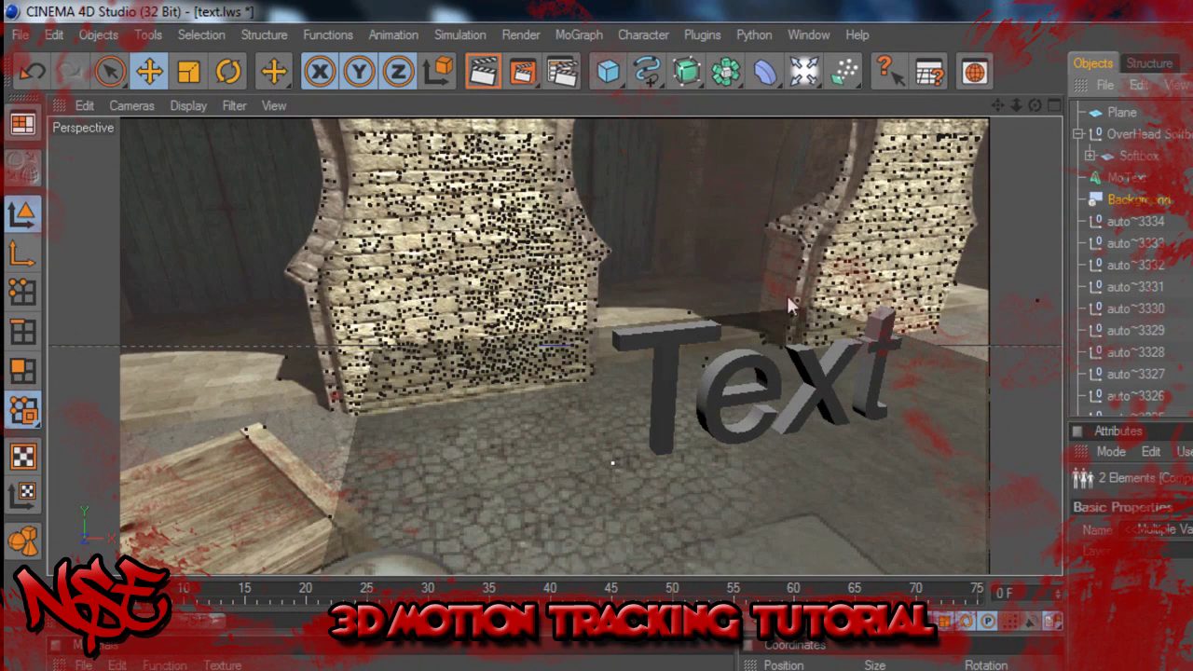
# Move the OverHead Softbox sideways in Top view, re-render to check the shadow, go to frame 10.
pyautogui.click(486, 76)
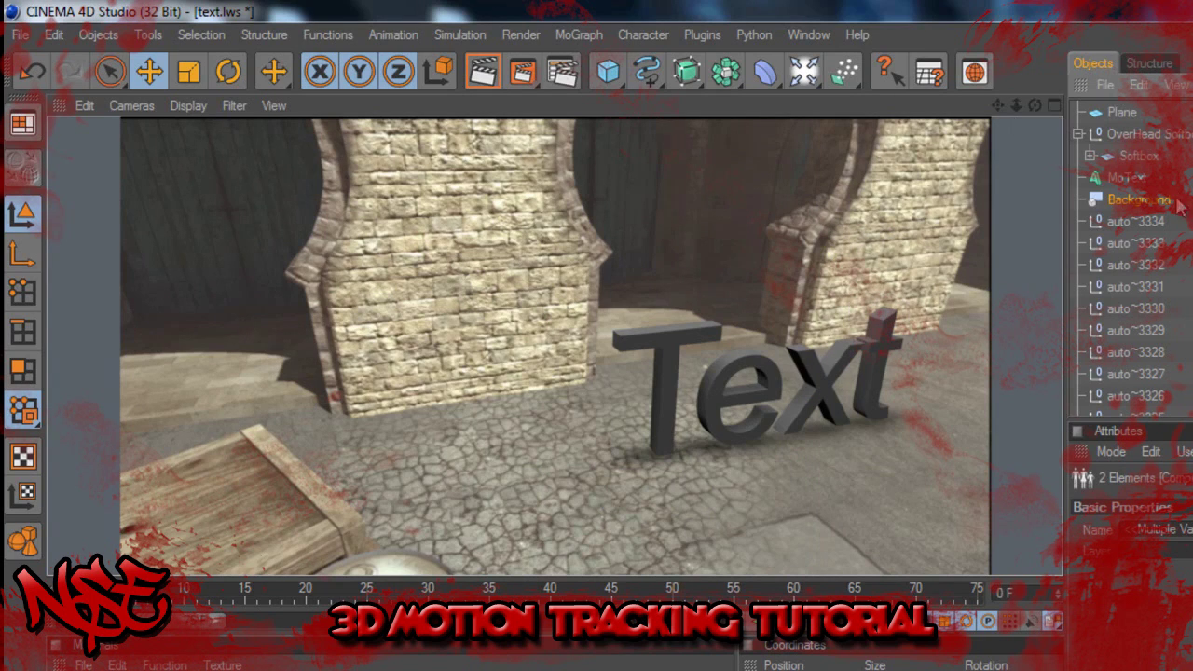
pyautogui.click(1154, 134)
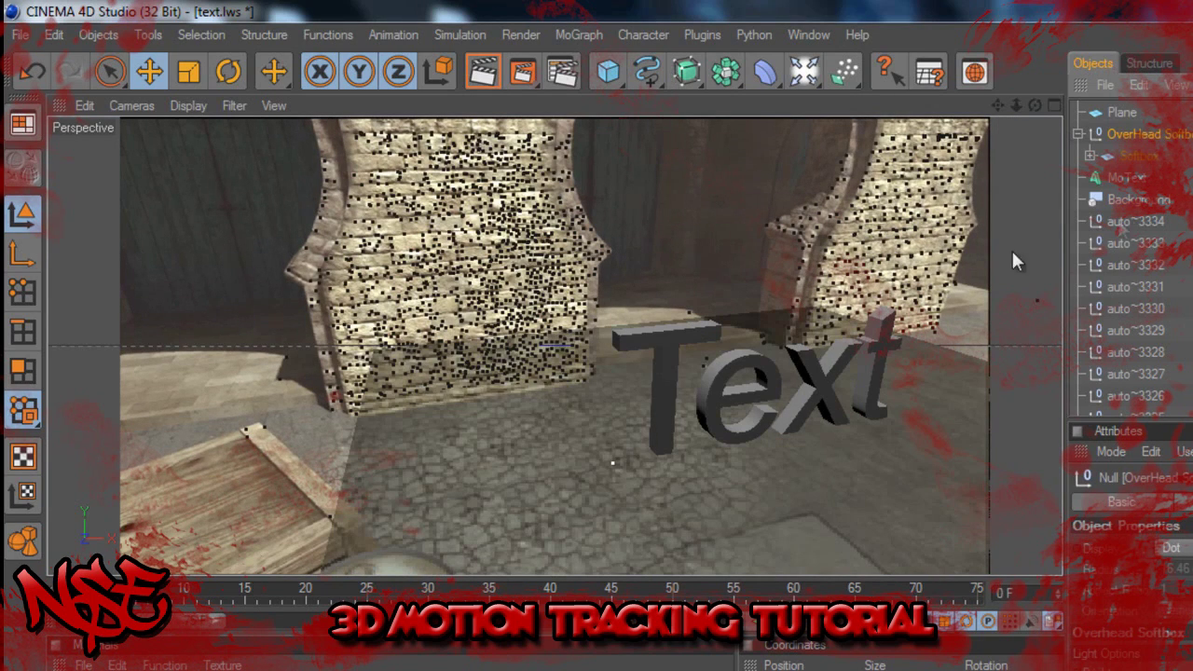
pyautogui.click(1050, 105)
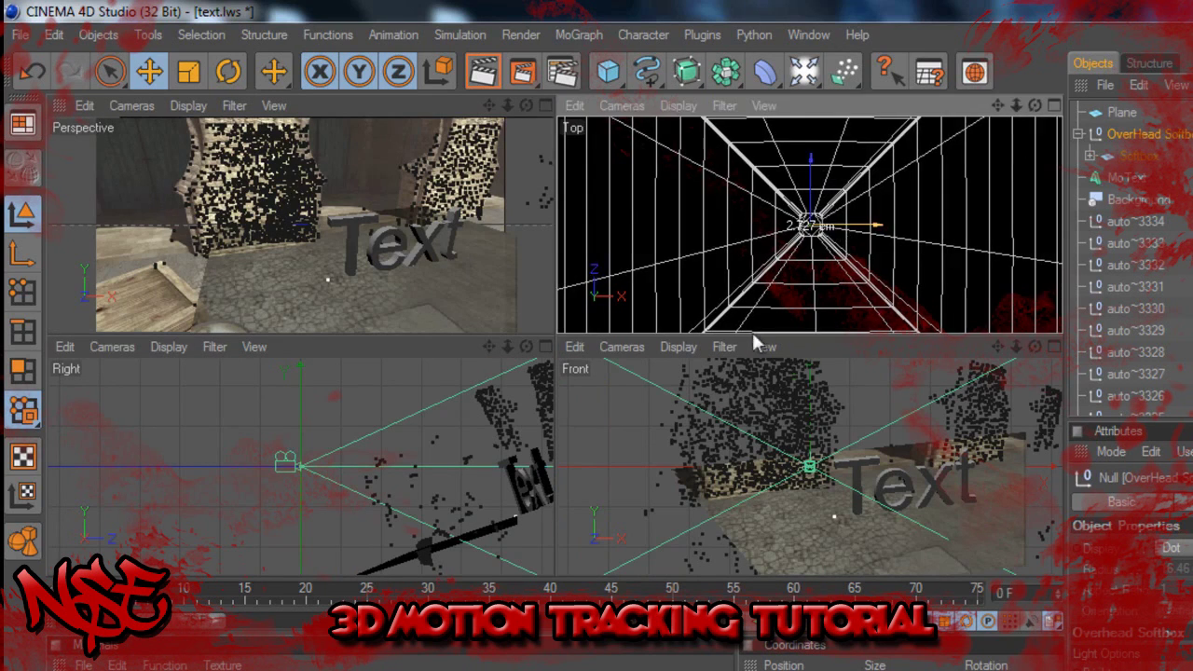
pyautogui.moveTo(754, 335)
pyautogui.mouseDown()
pyautogui.moveTo(760, 344)
pyautogui.moveTo(750, 332)
pyautogui.mouseUp()
pyautogui.click(546, 104)
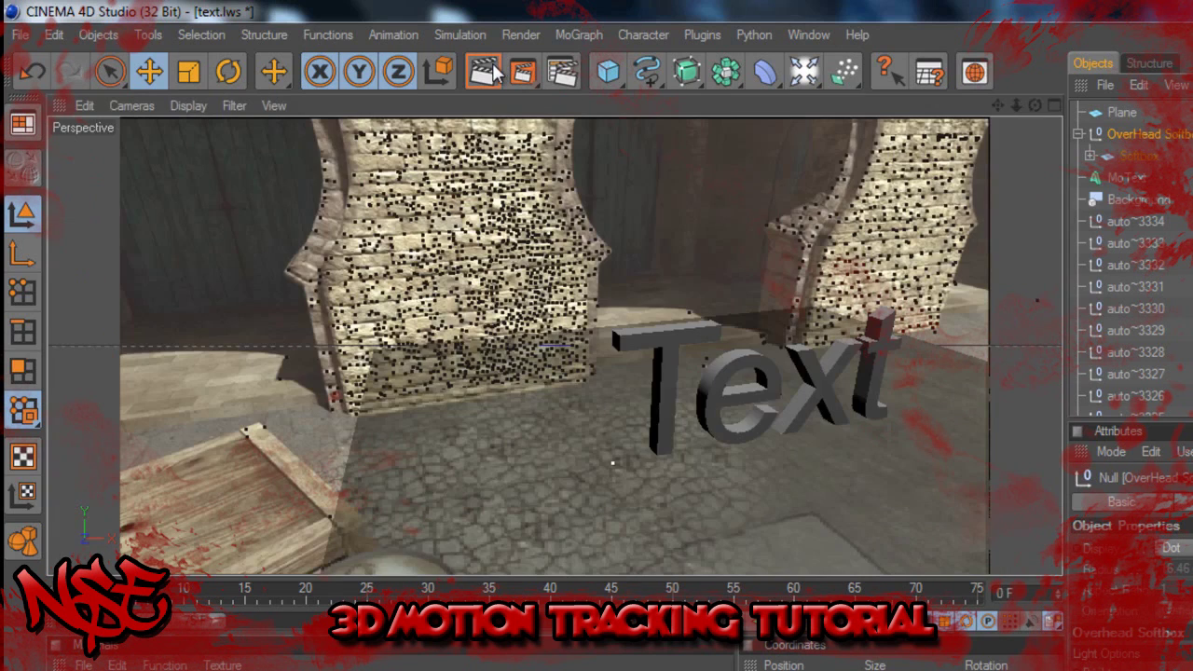
pyautogui.click(493, 74)
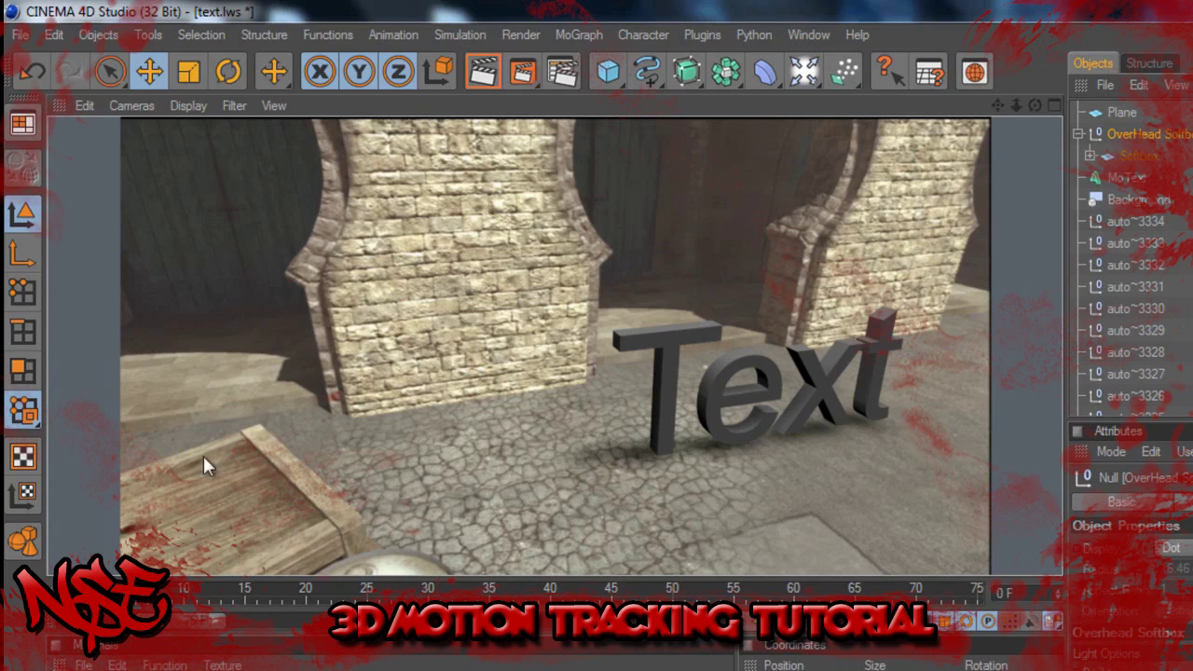
pyautogui.click(189, 589)
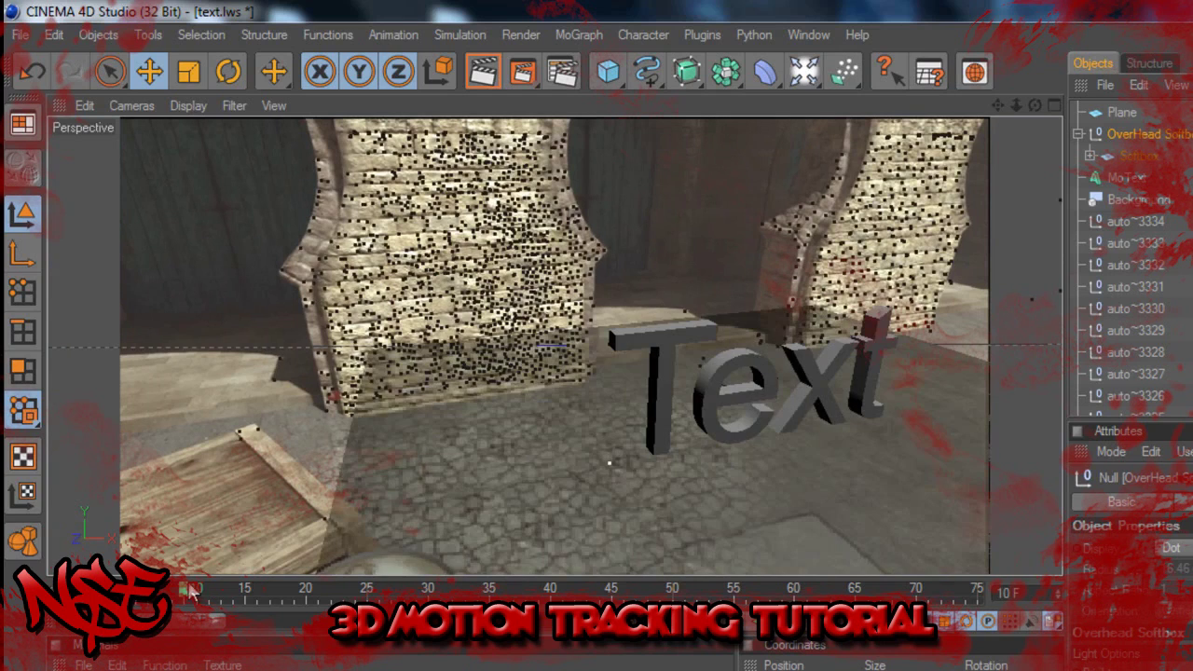
# Step to frames 37 and 62 to confirm the Text stays locked to the floor.
pyautogui.click(518, 591)
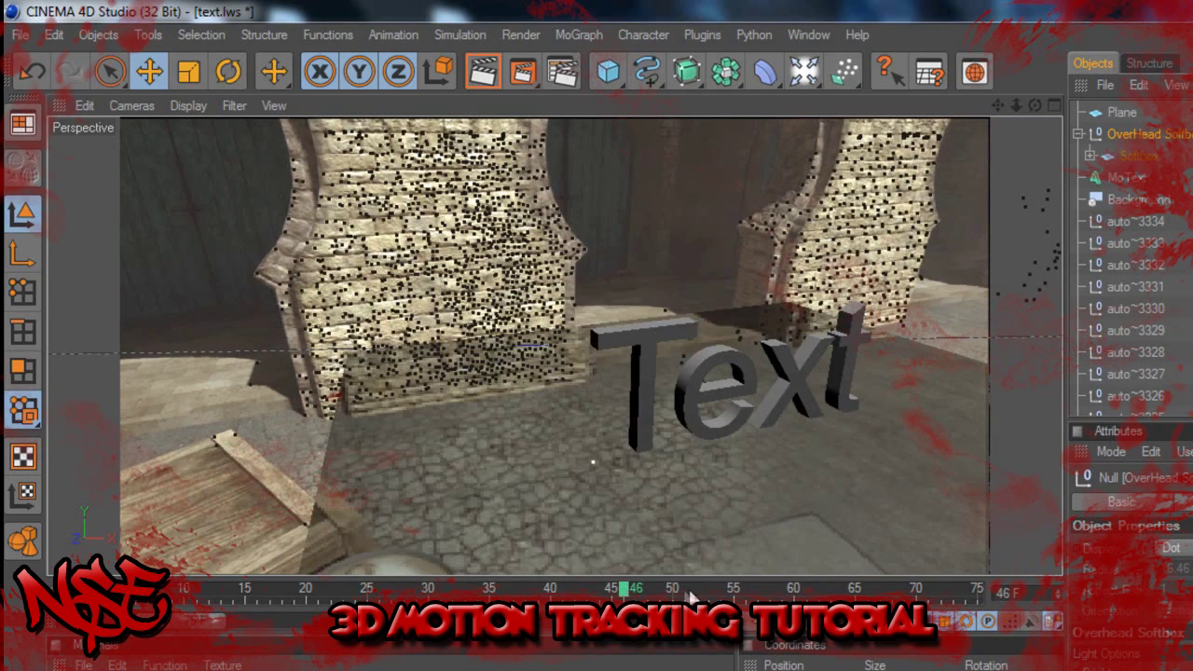
pyautogui.click(820, 591)
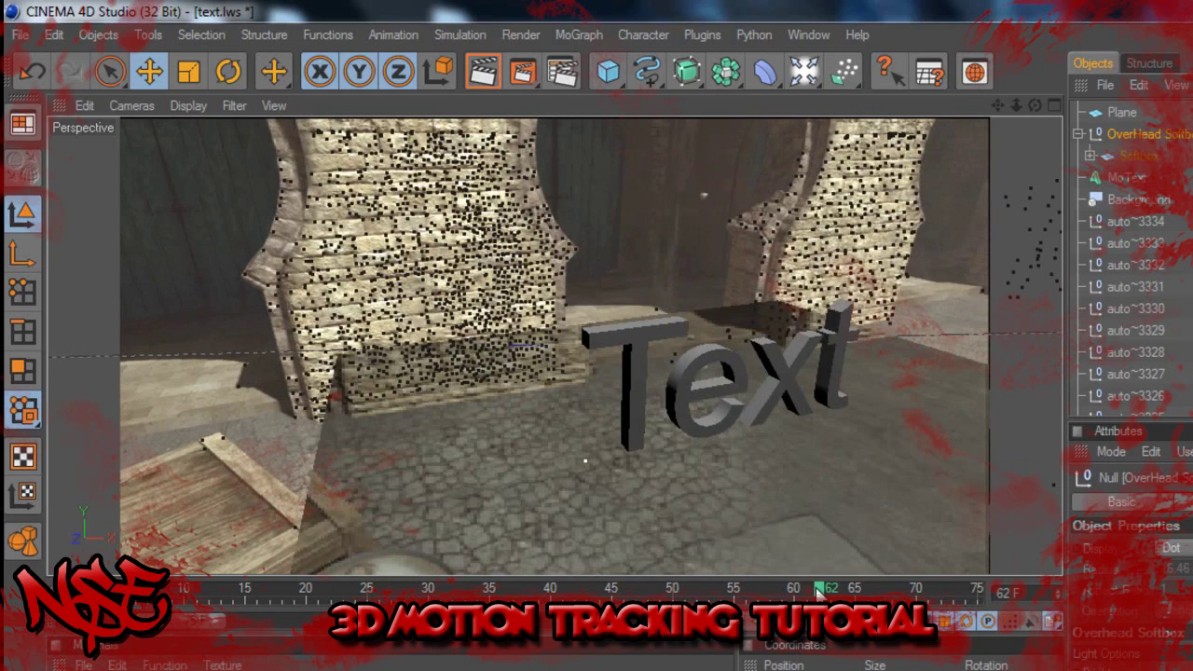